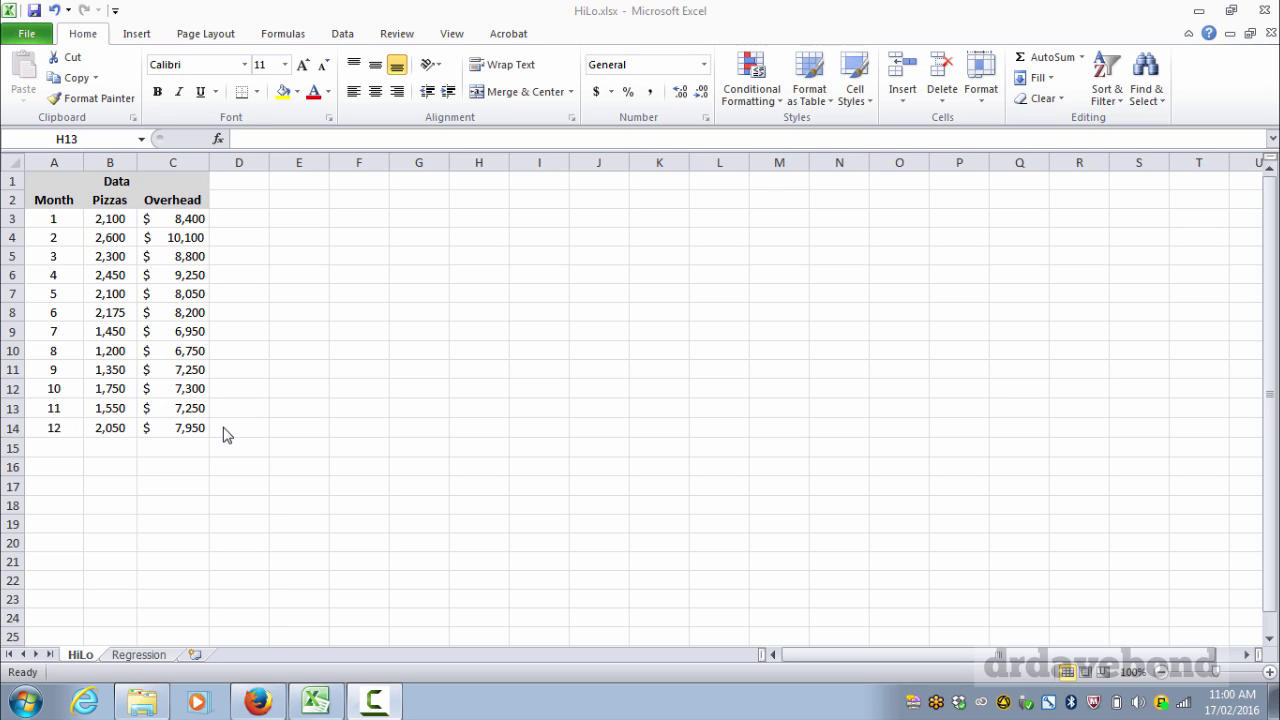
Step: Enter a 'Maximum' label in E2 with no bold, wrap or fill, and fit column E to it
left_click(309, 200)
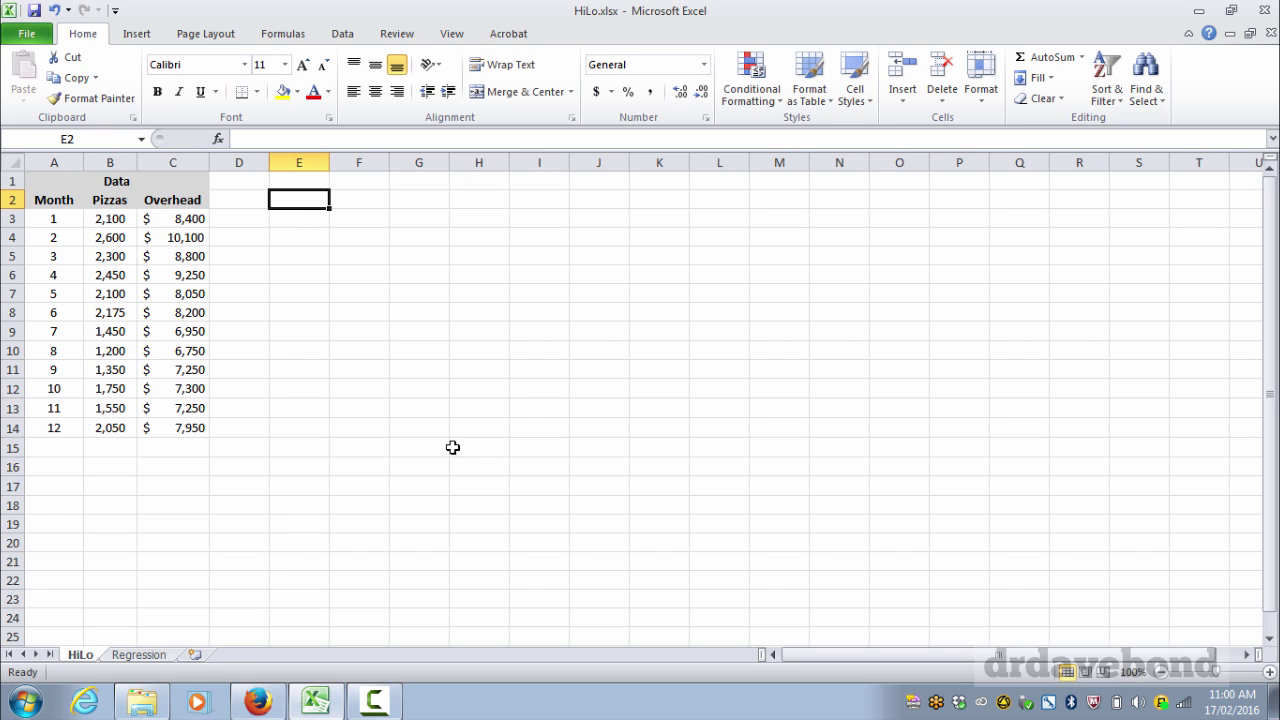
type("Maximum")
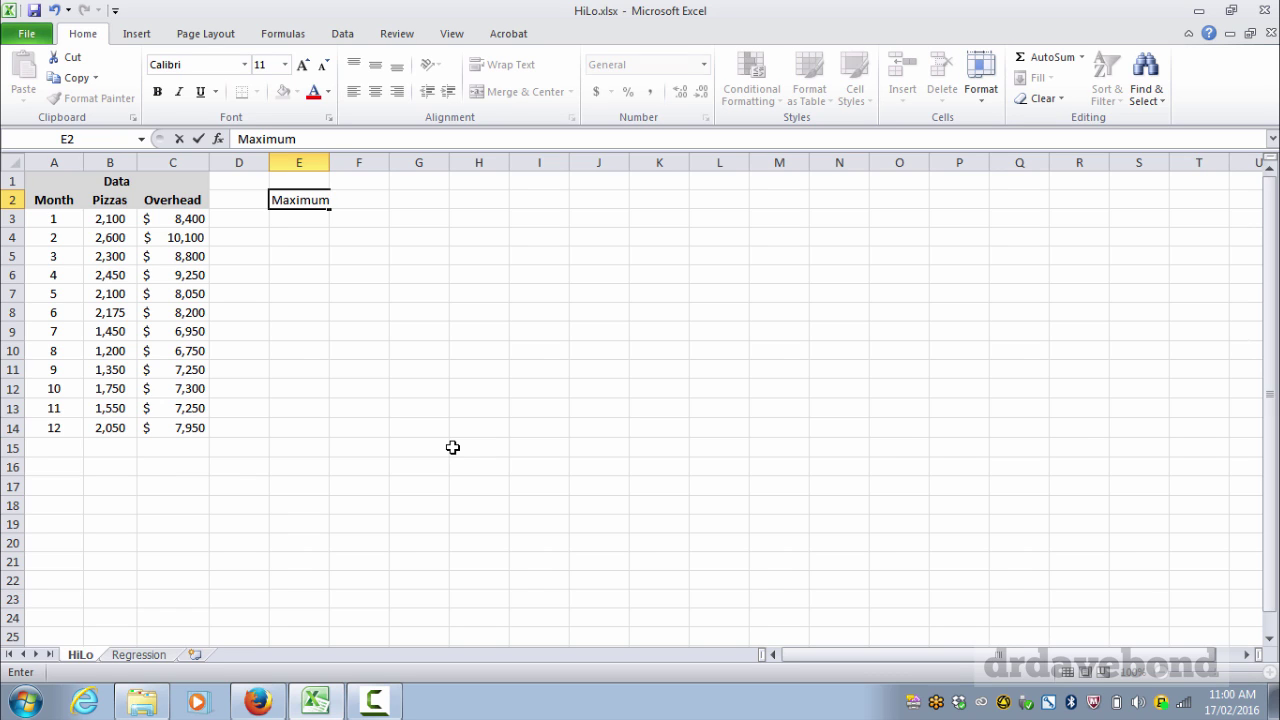
key("Return")
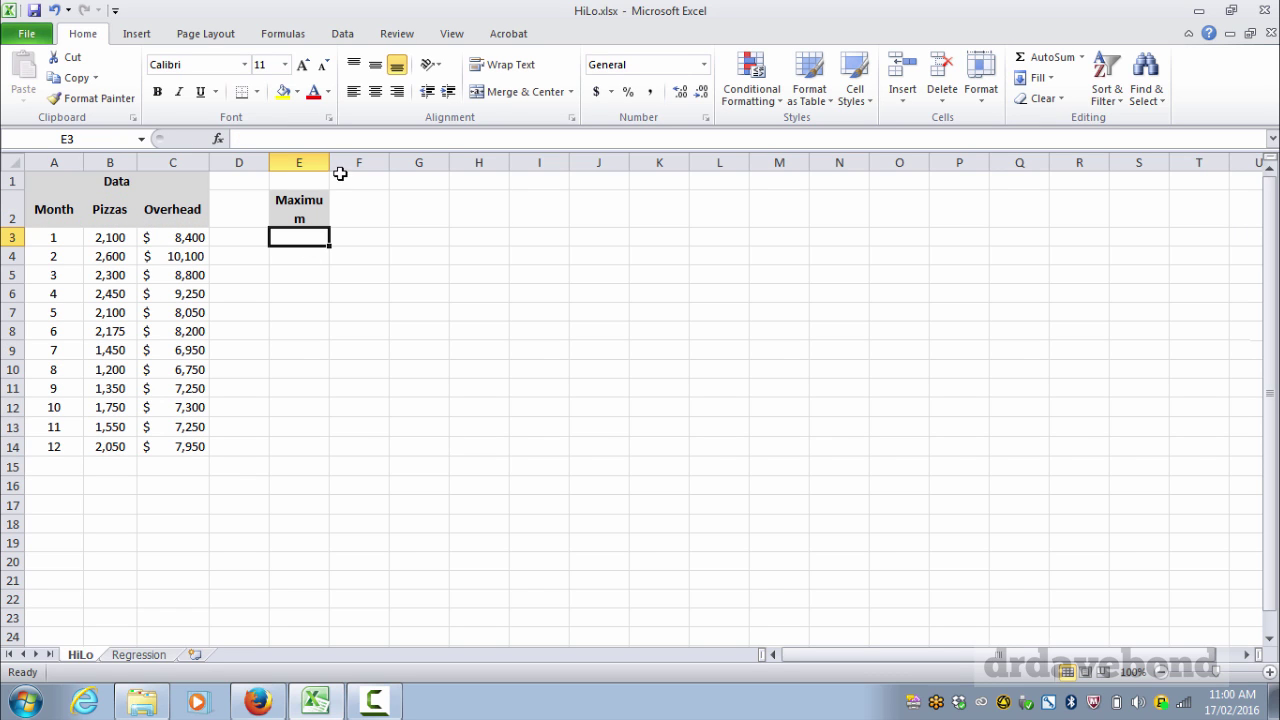
left_click_drag(329, 162, 323, 164)
left_click(295, 208)
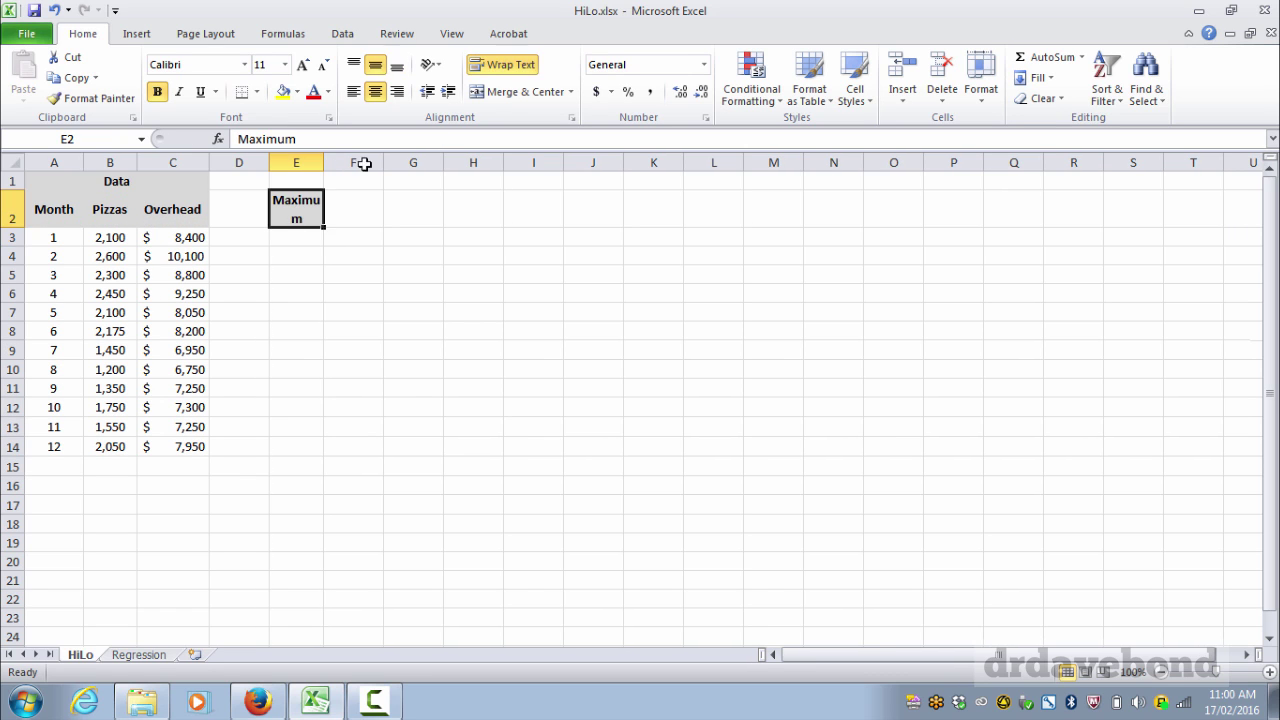
left_click(497, 64)
double_click(323, 162)
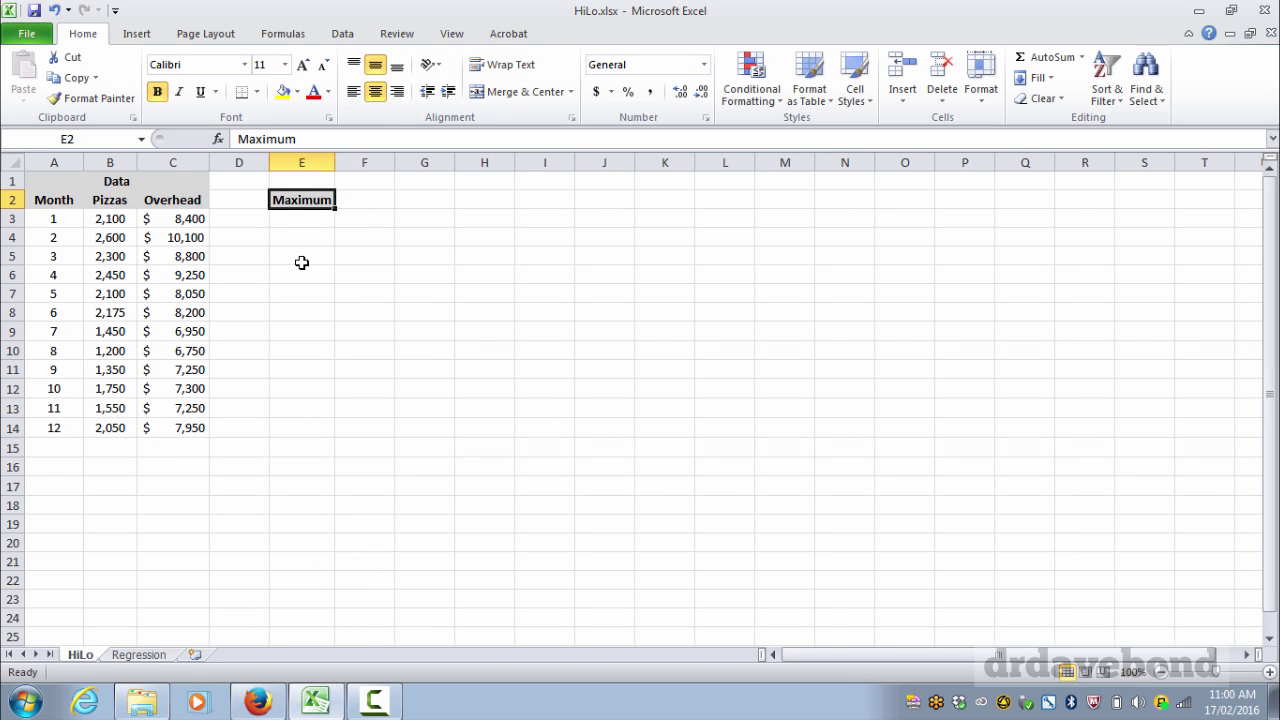
key("ctrl+b")
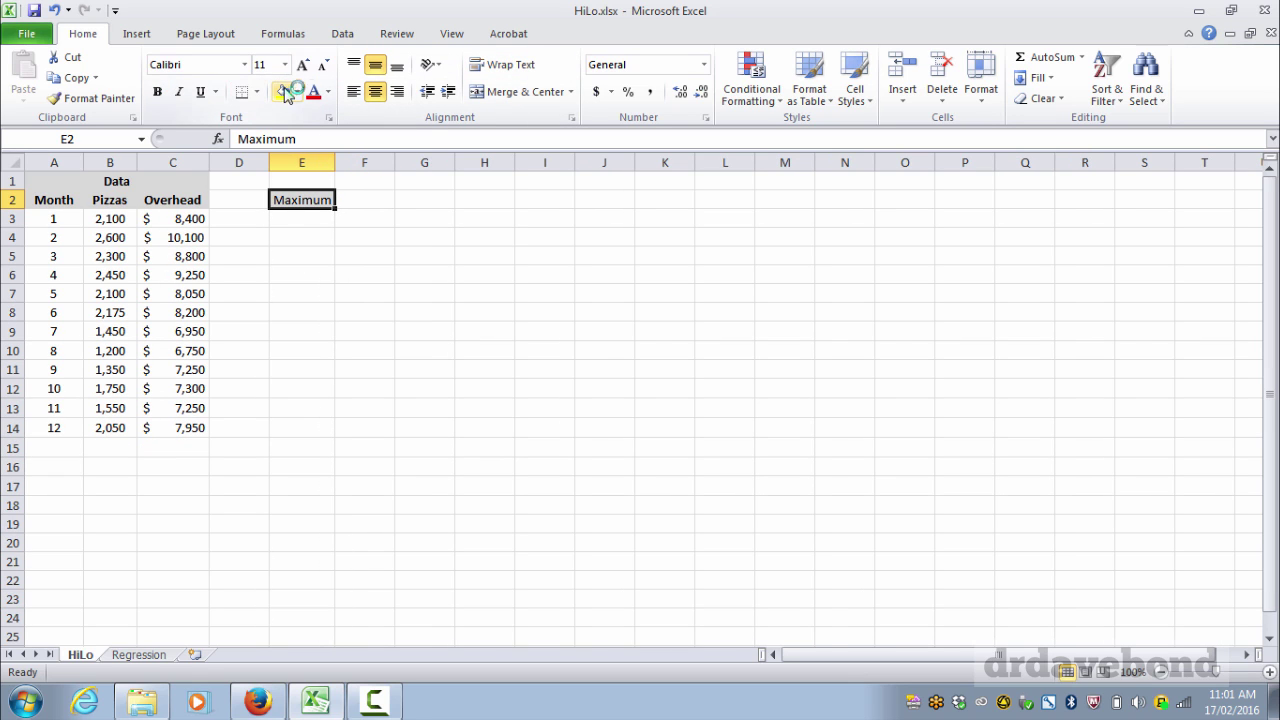
left_click(297, 91)
left_click(310, 247)
left_click(368, 272)
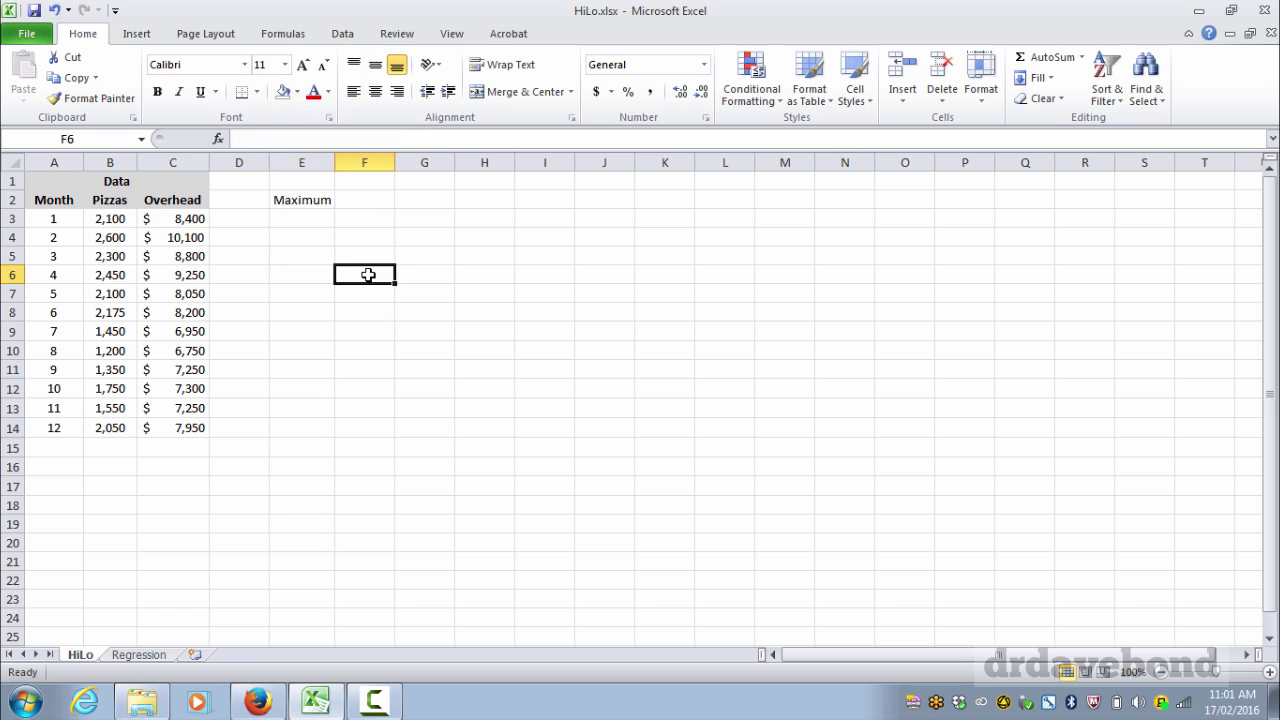
Step: Add the 'Minimum' label in E3 below Maximum
key("Up")
key("Up")
key("Up")
key("Left")
type("Minimum")
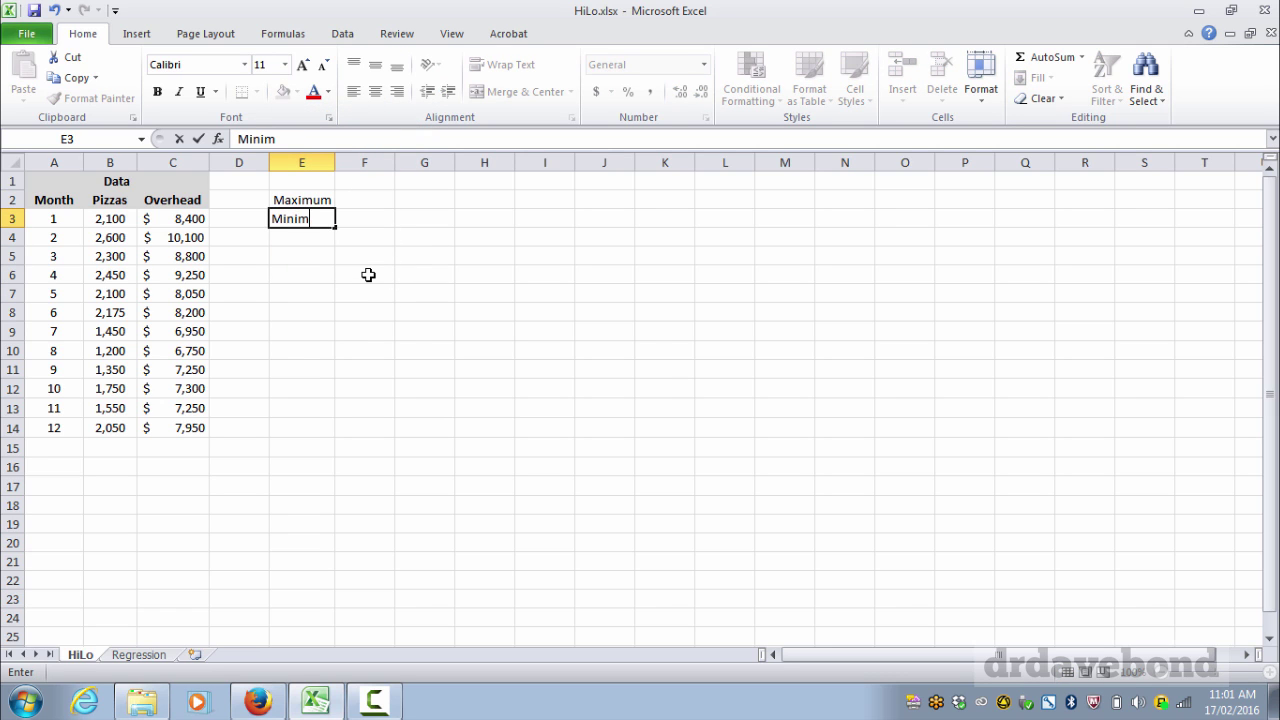
key("Return")
key("Up")
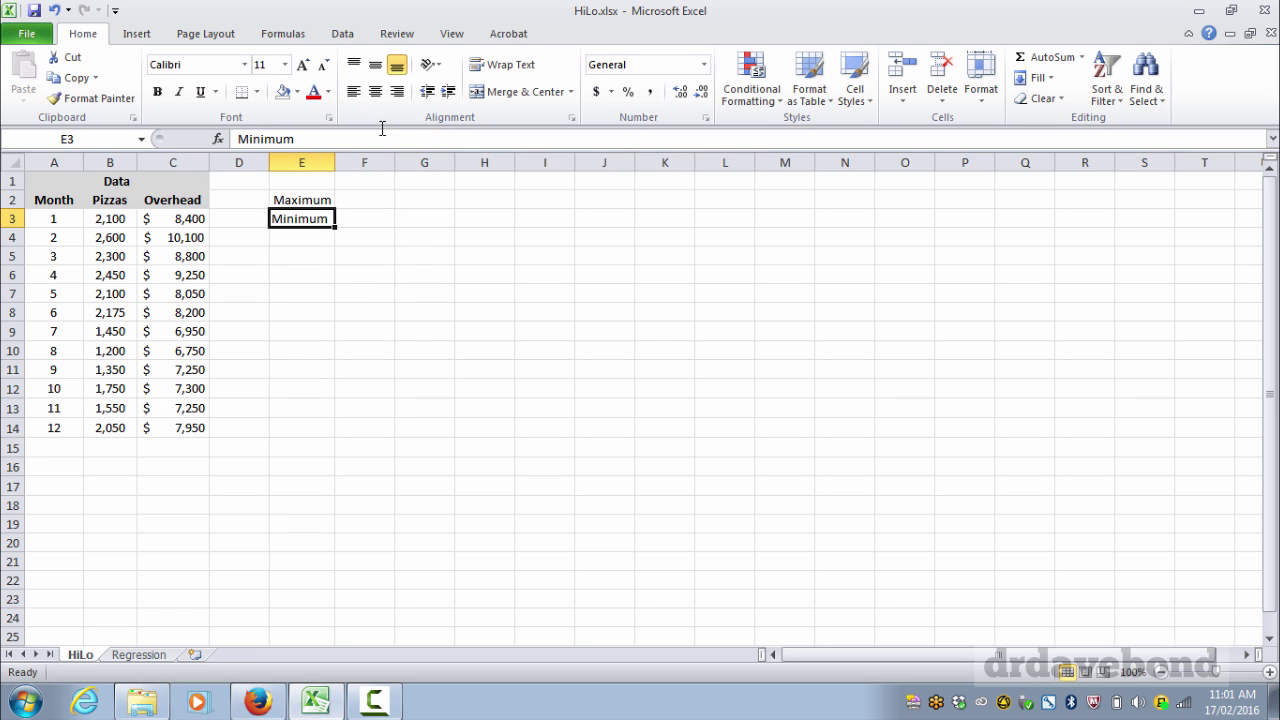
key("Up")
Step: Add the headings 'Output' in F1 and 'Overhead' in G1
left_click(355, 203)
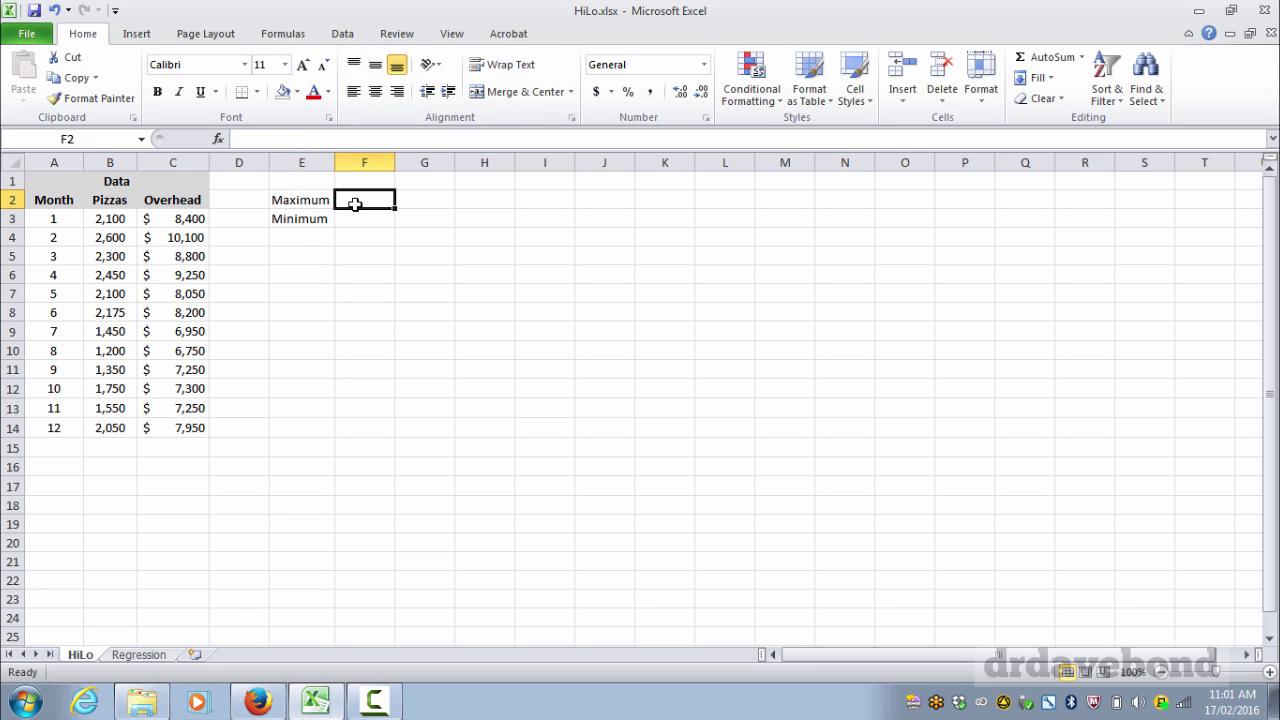
key("Up")
type("Outp")
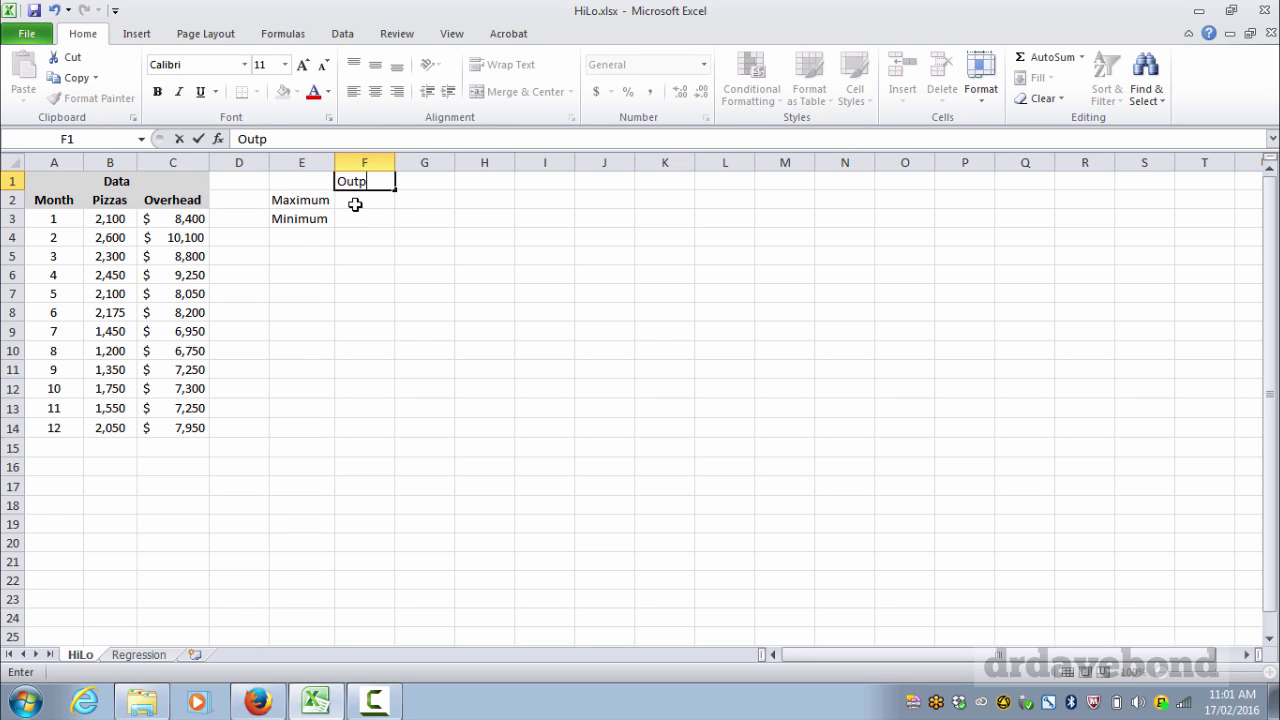
type("ut")
key("Tab")
type("Ov")
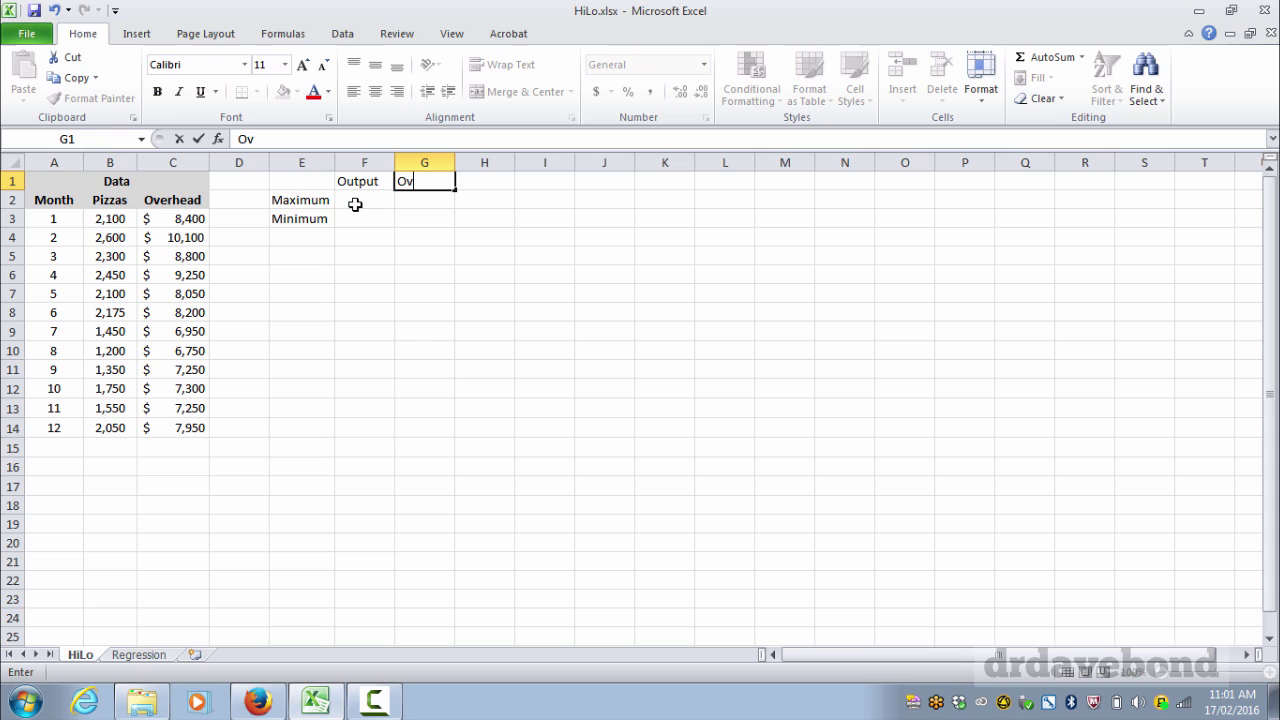
type("erhead")
left_click(355, 203)
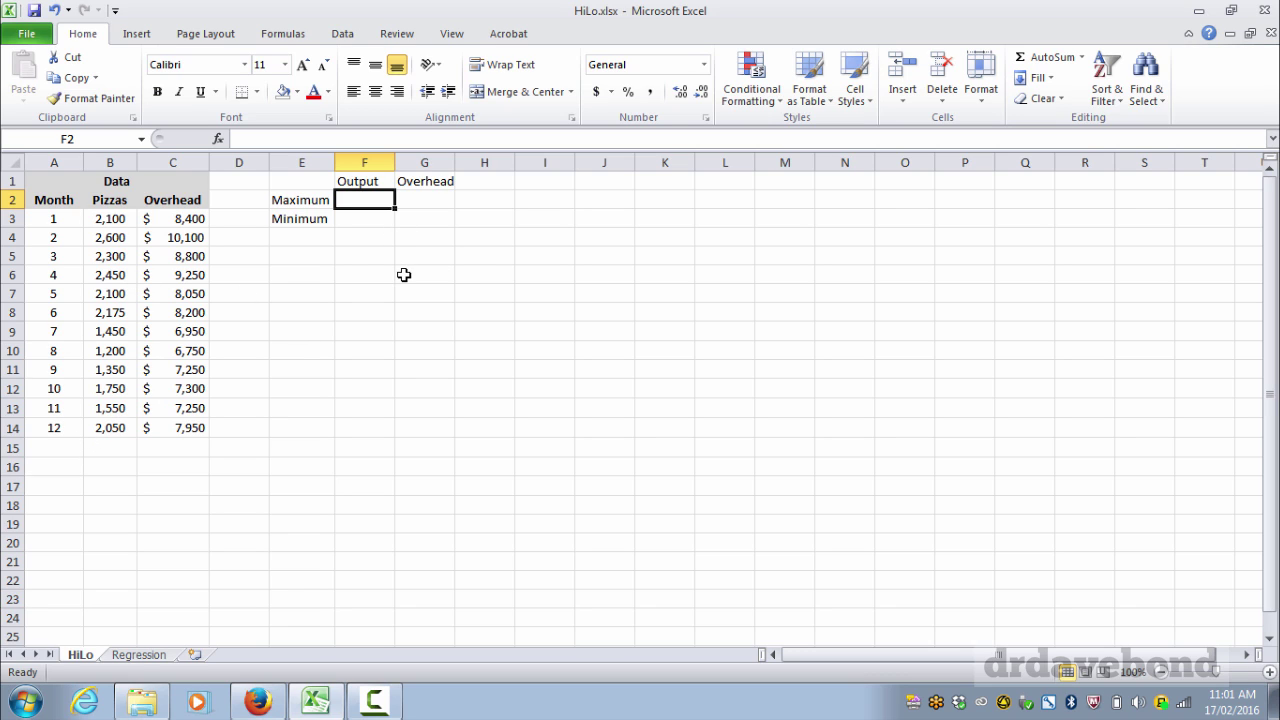
Step: Enter =MAX($B$3:$B$14) in F2, giving a maximum output of 2,600
type("=")
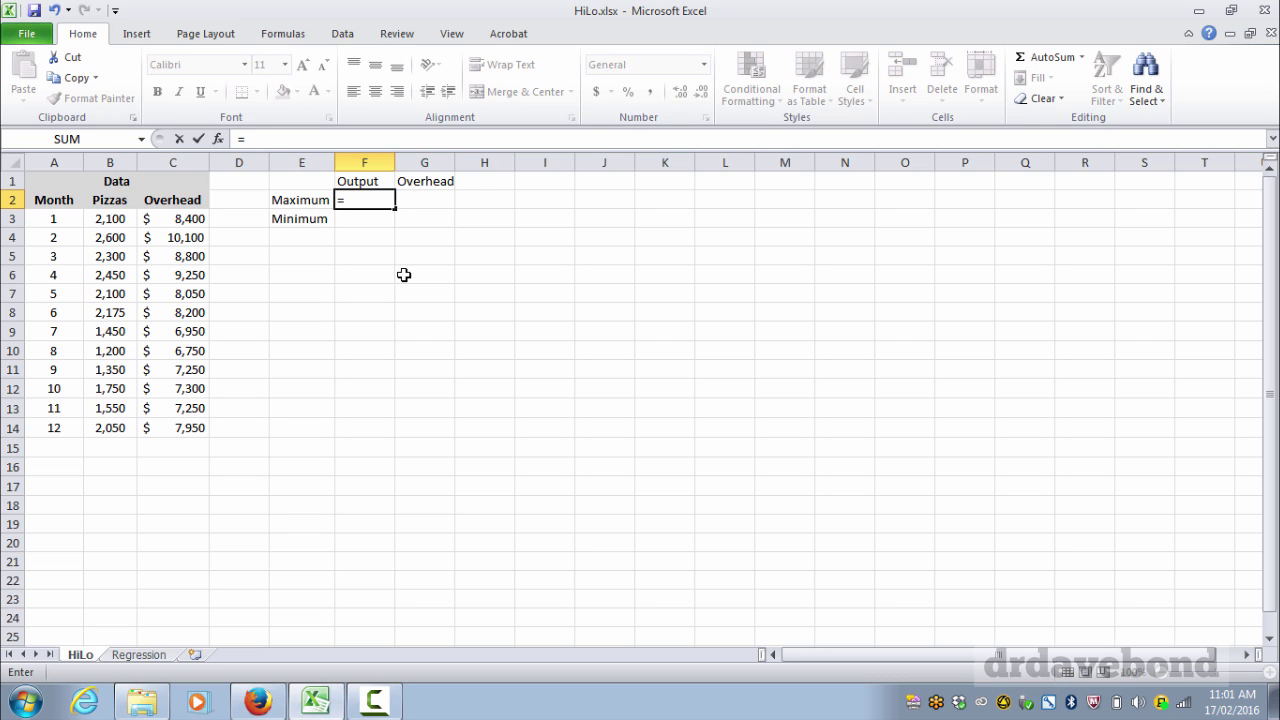
type("max")
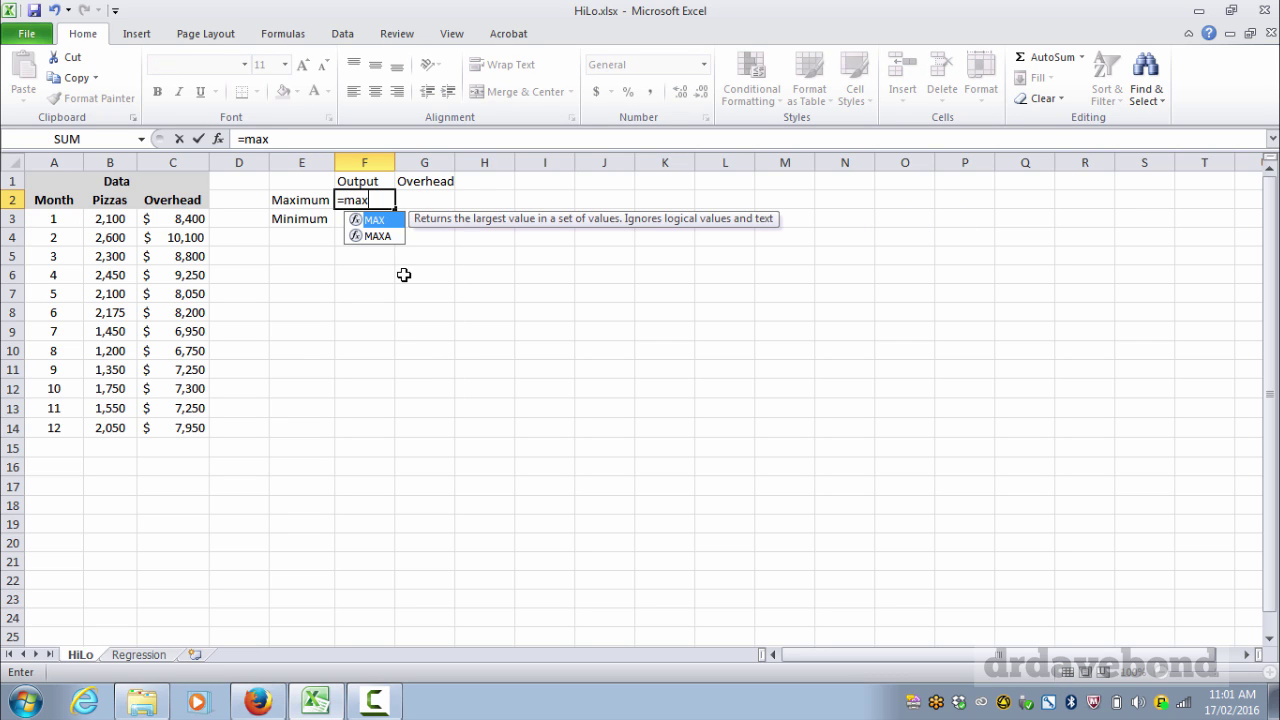
type("(")
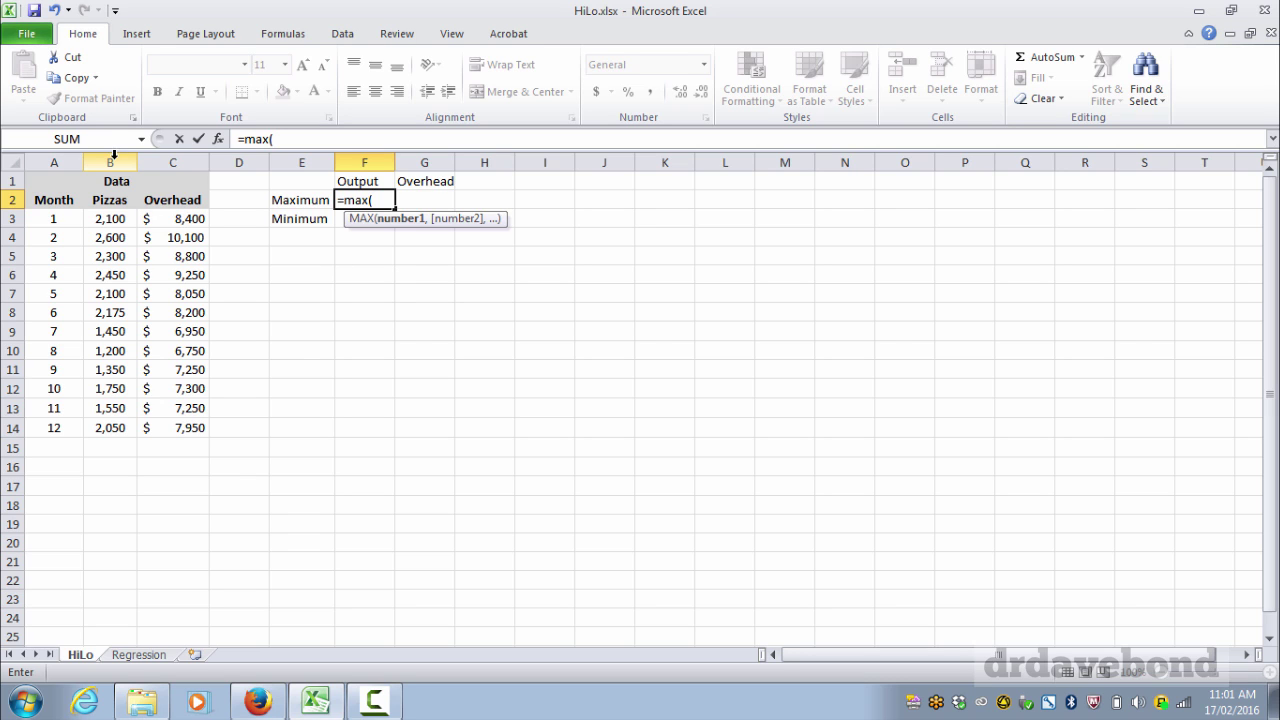
left_click_drag(54, 162, 172, 162)
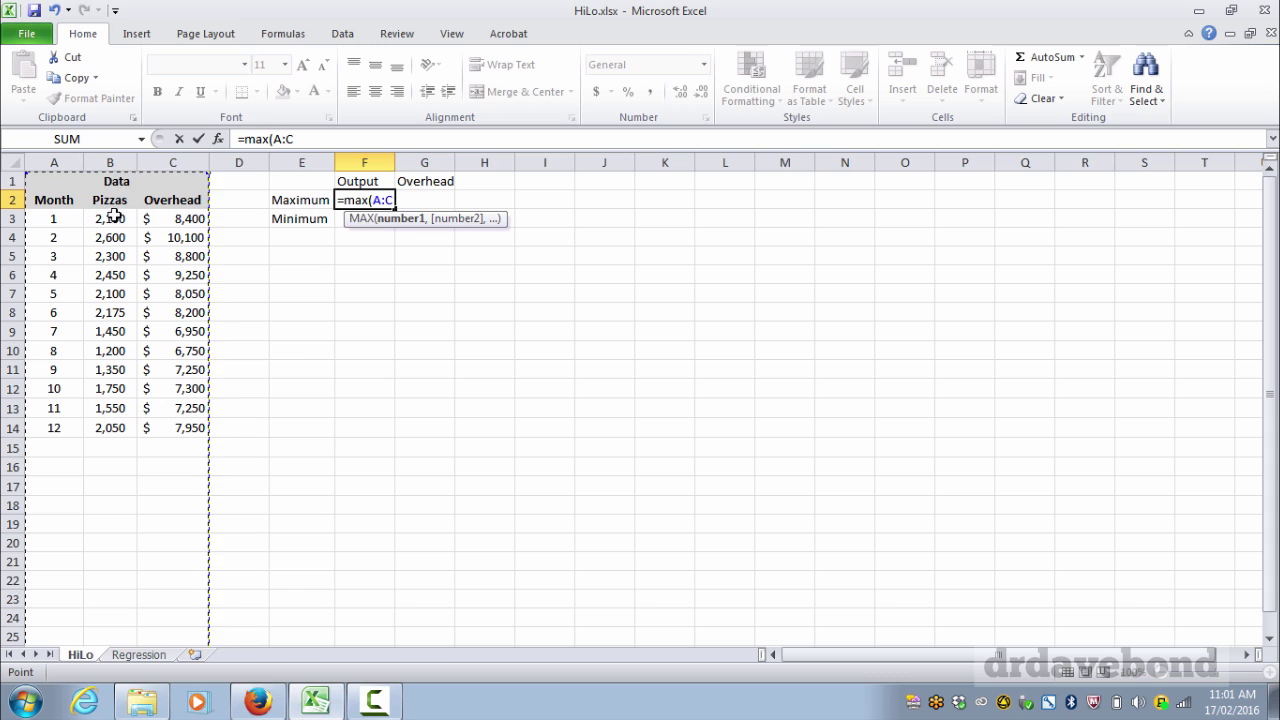
left_click_drag(117, 214, 108, 444)
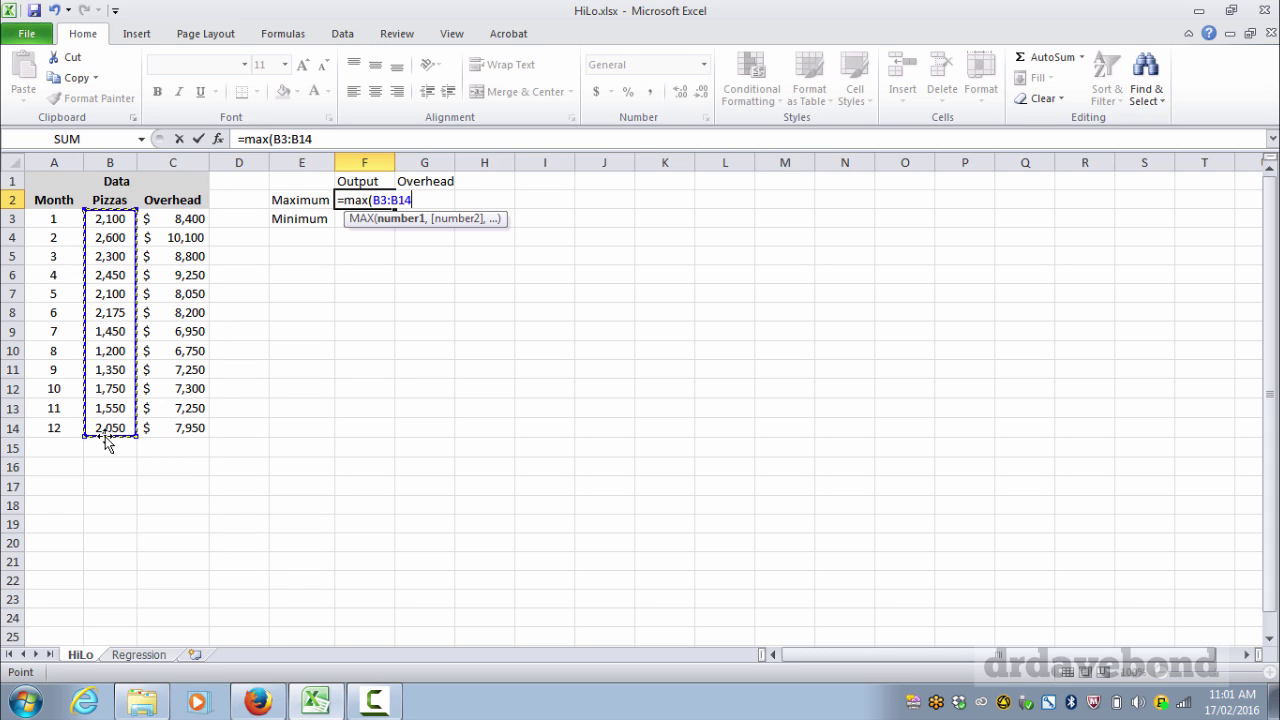
key("F4")
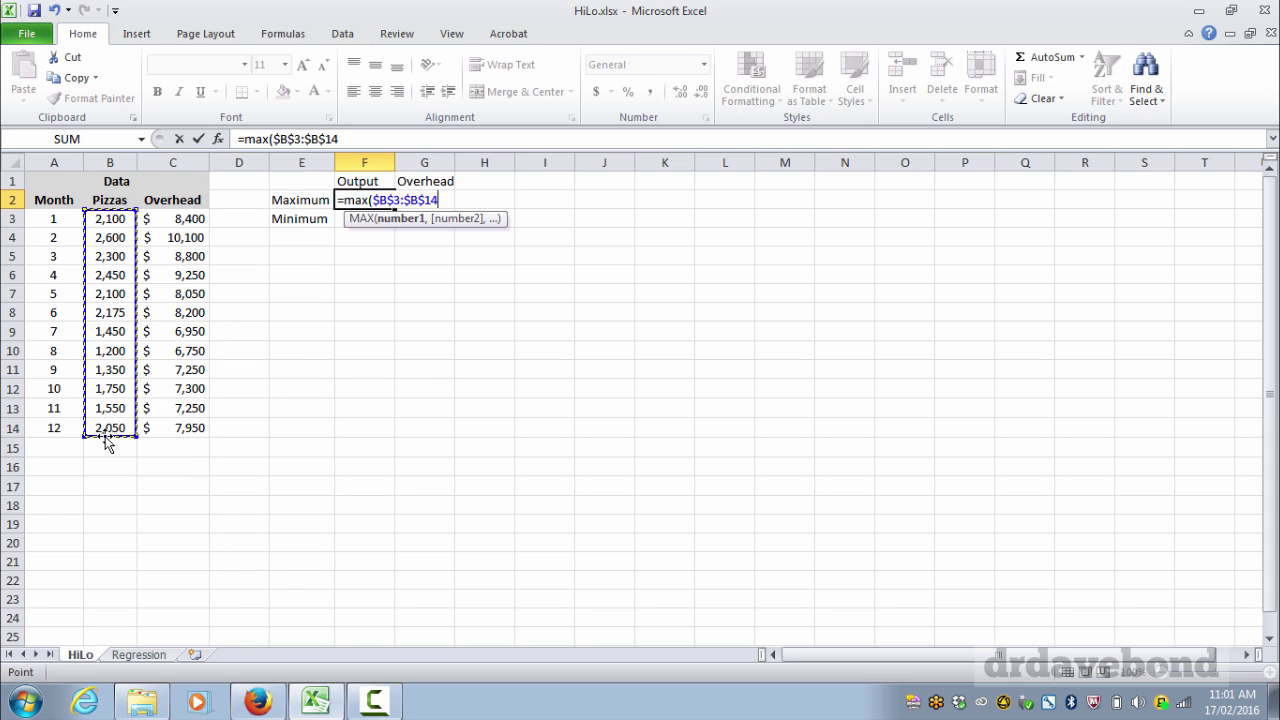
type(")")
key("Return")
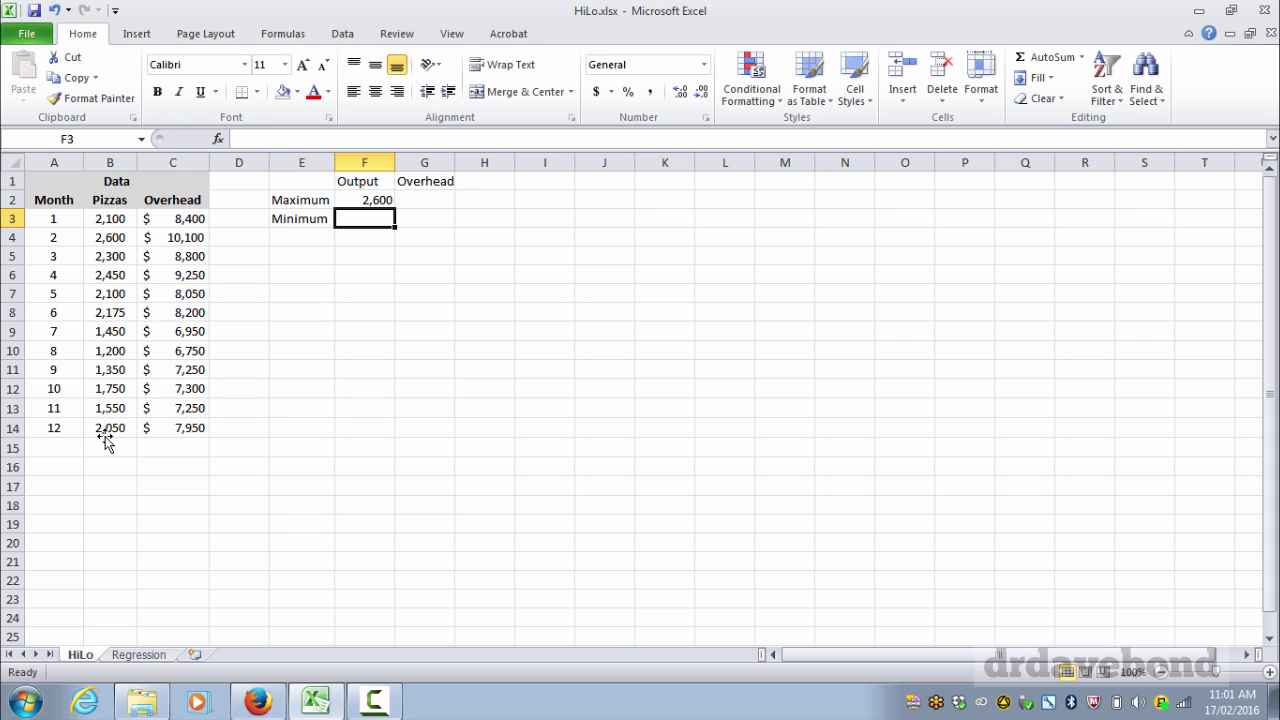
left_click(383, 199)
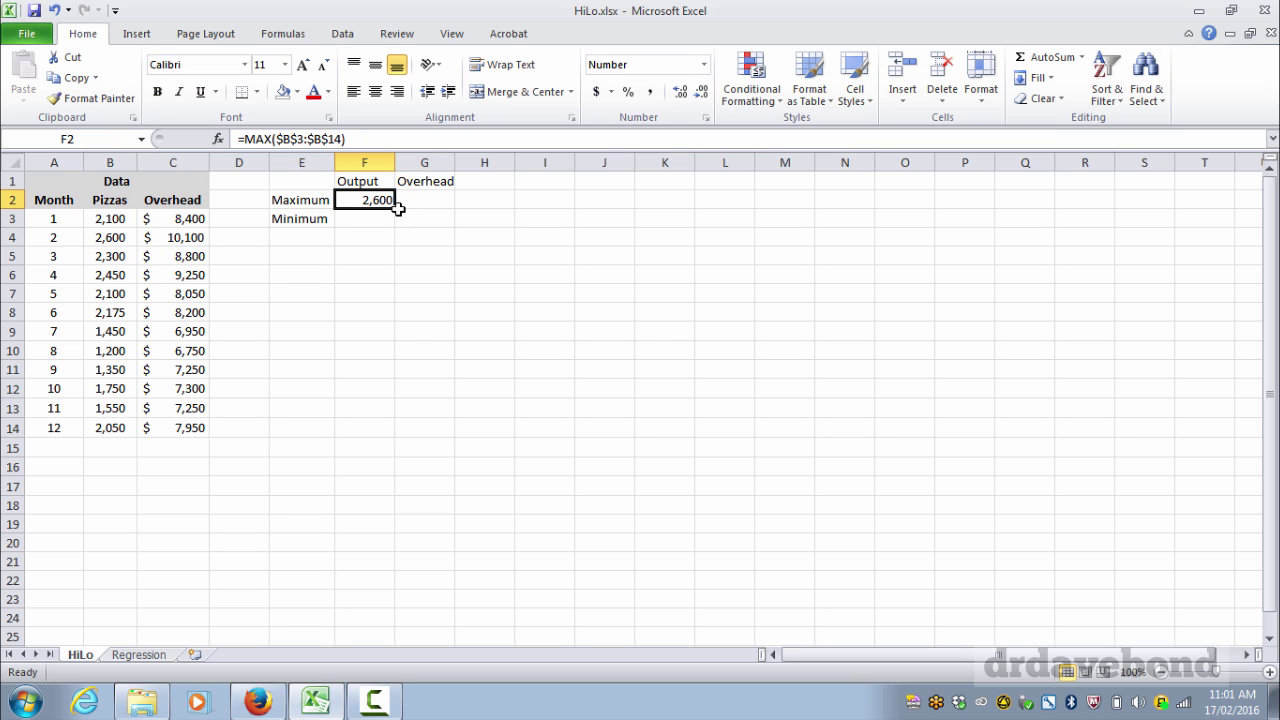
Step: Copy F2's formula down to F3 and change it to =MIN($B$3:$B$14), returning 1,200
left_click_drag(397, 211, 397, 227)
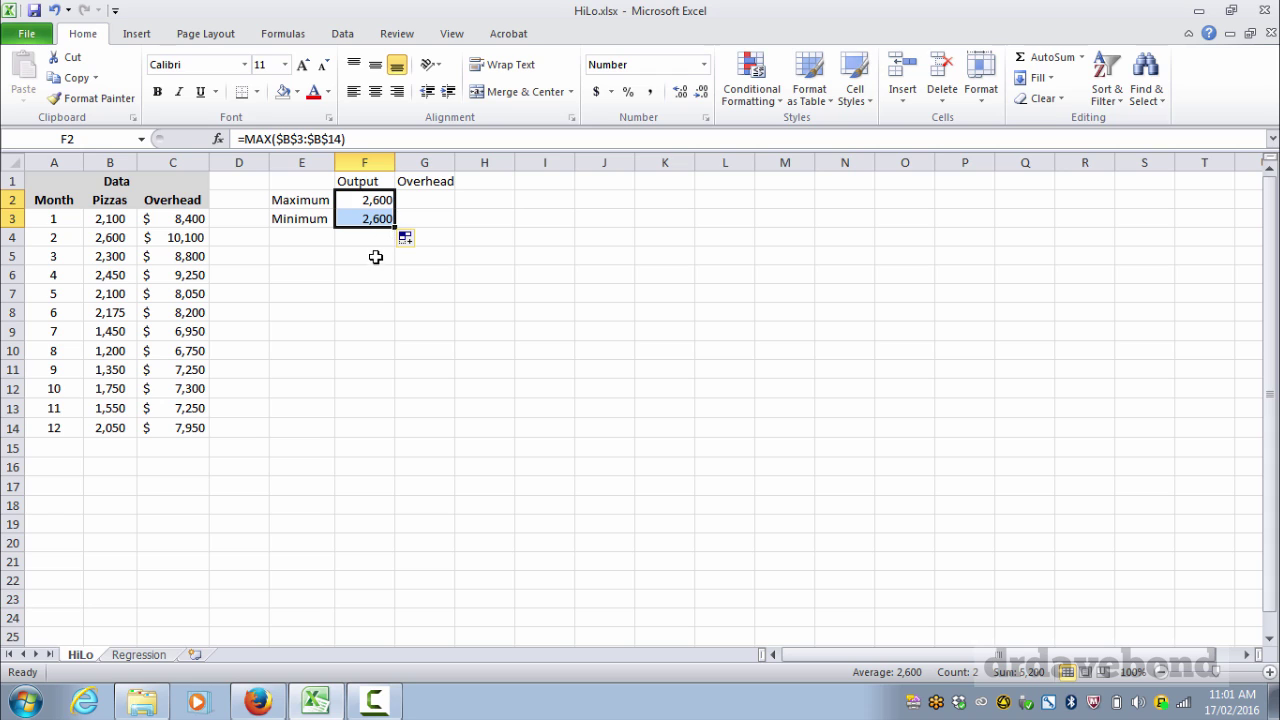
left_click(368, 220)
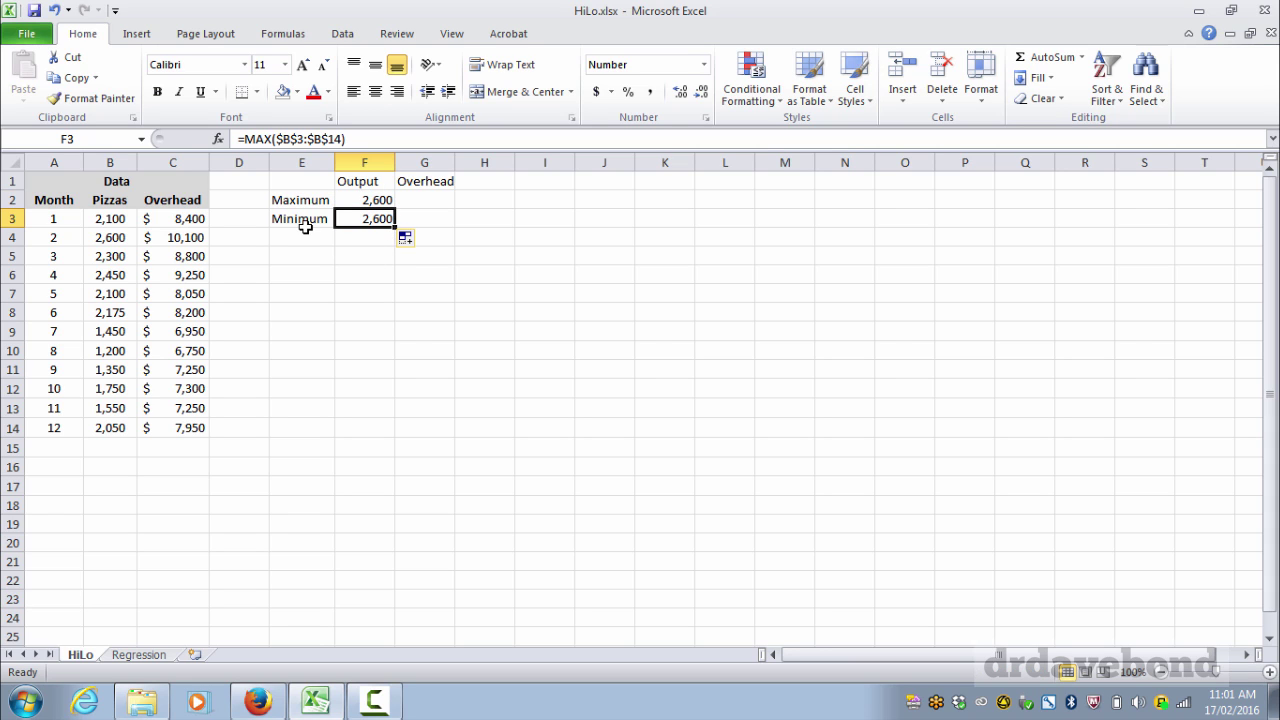
left_click(271, 139)
key("BackSpace")
key("BackSpace")
key("BackSpace")
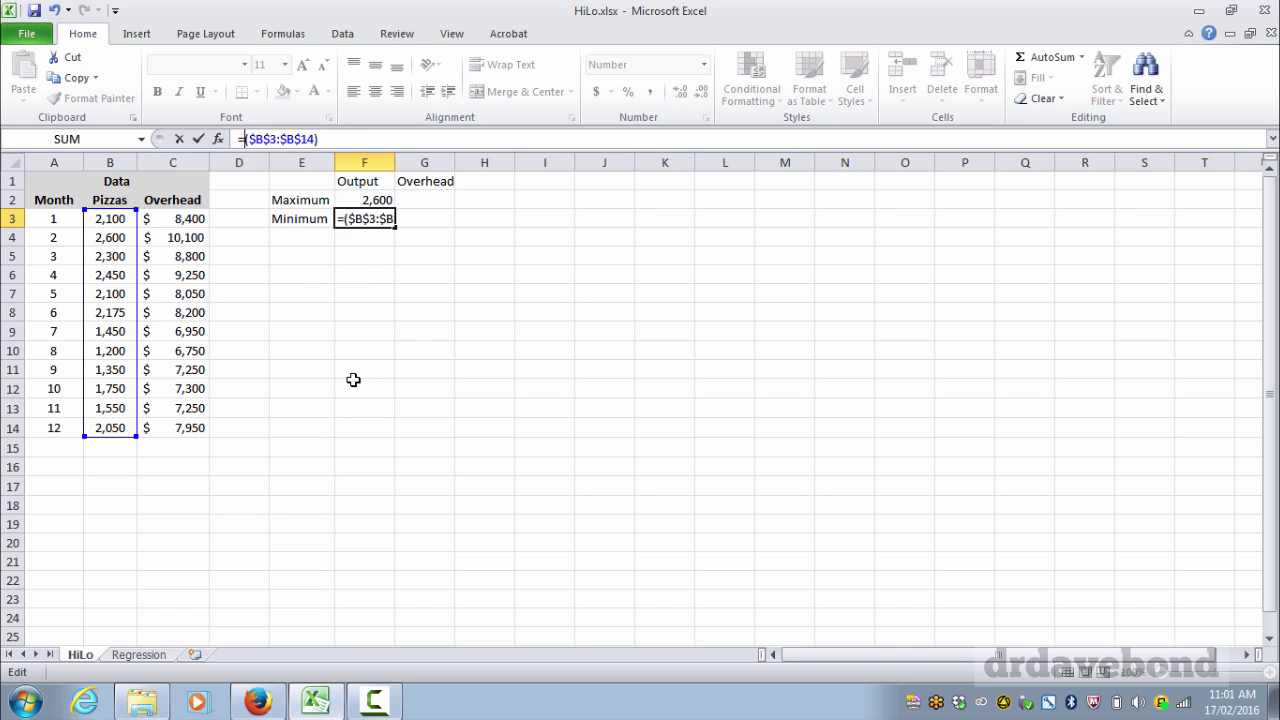
type("Min")
key("Return")
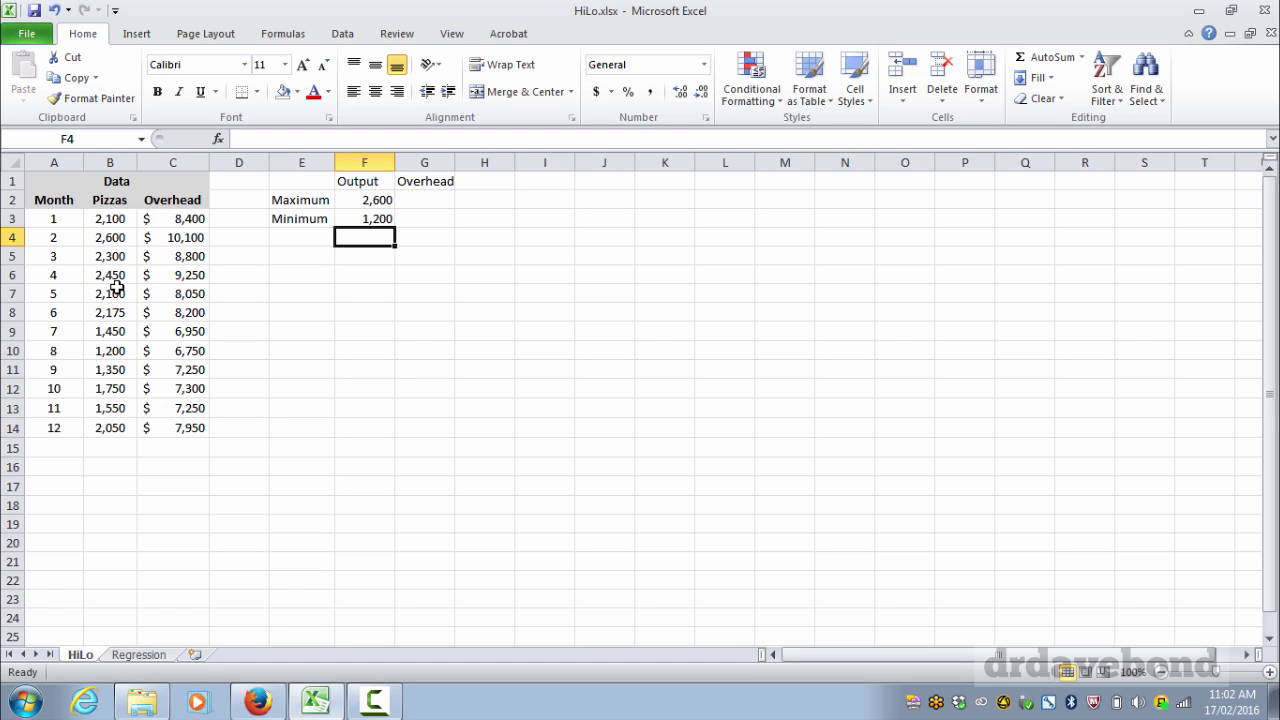
Step: Review the MAX and MIN formulas in F2 and F3
left_click(376, 200)
left_click(376, 217)
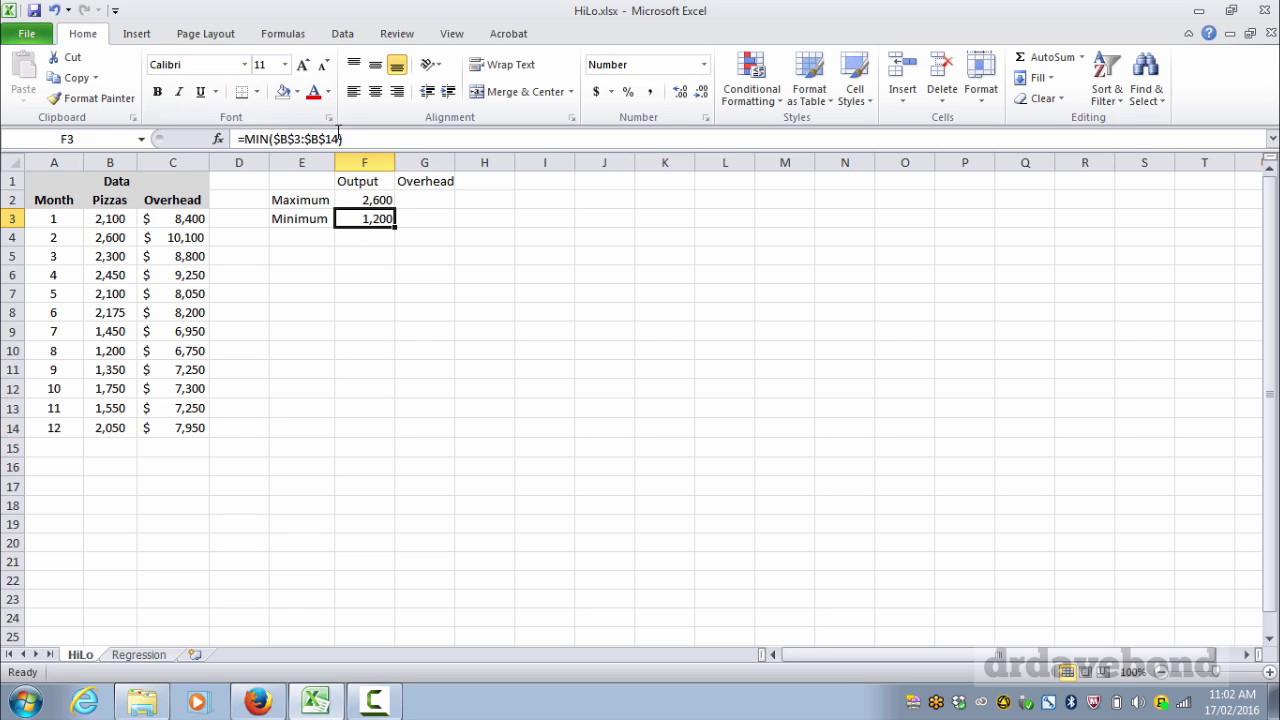
left_click(391, 137)
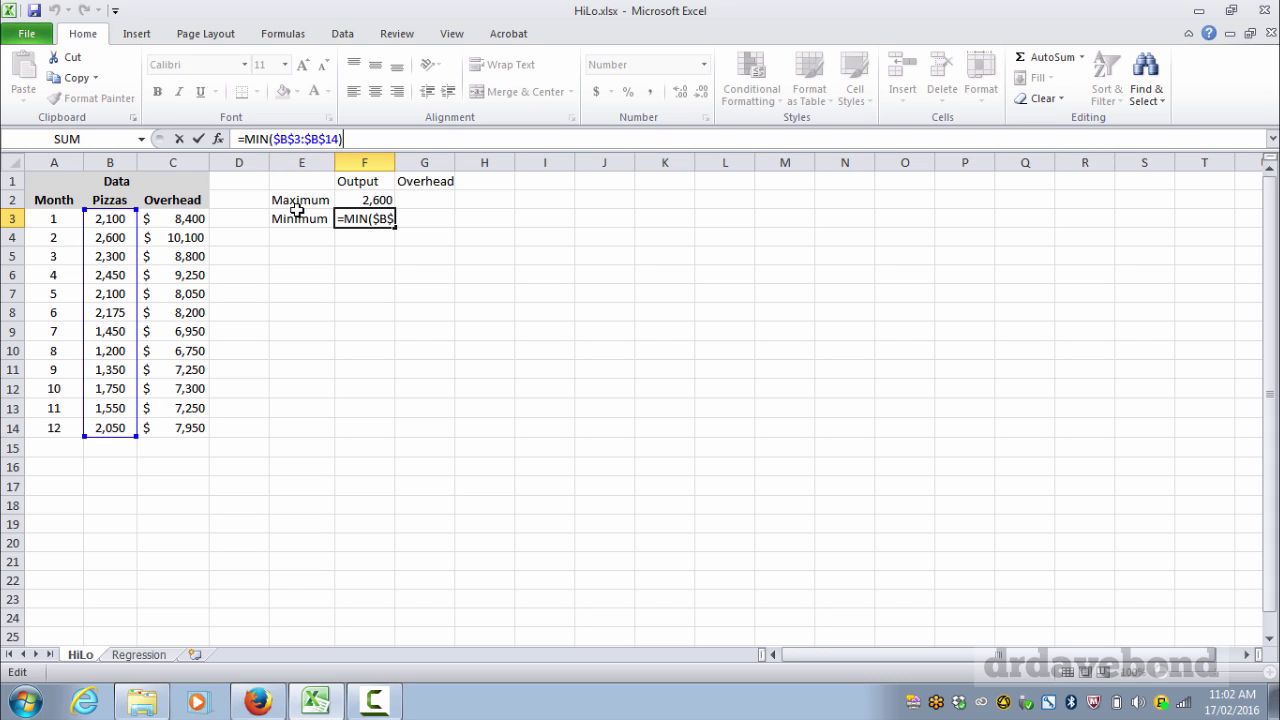
key("Return")
key("Up")
key("Up")
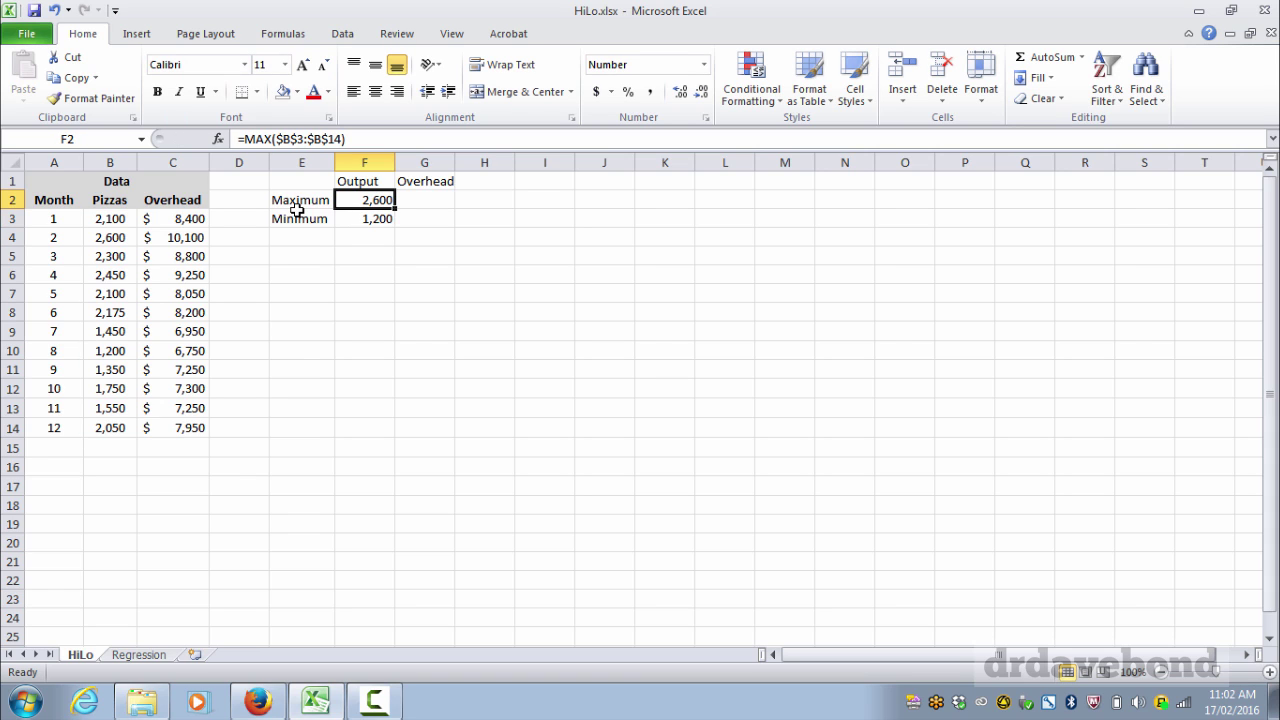
left_click(384, 219)
key("Up")
left_click(423, 217)
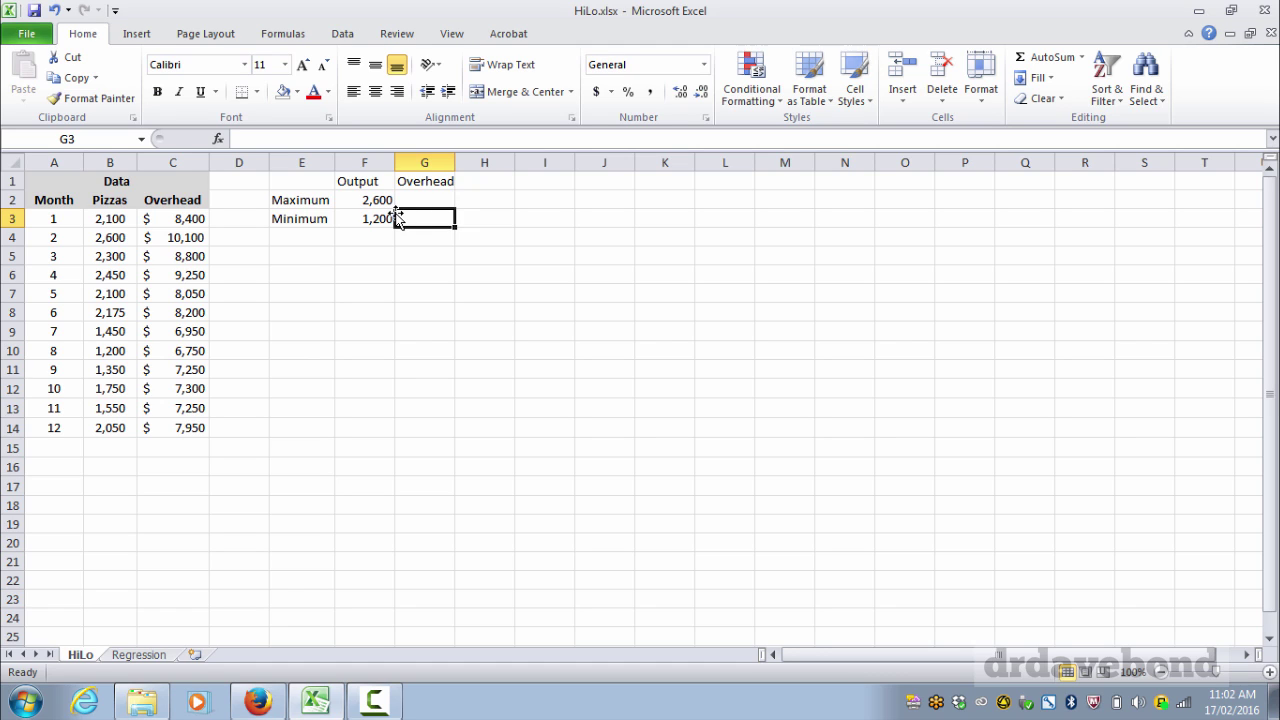
Step: Enter =VLOOKUP(F2,$B$3:$C$14,2,0) in G2 to look up the maximum-output overhead
left_click(418, 202)
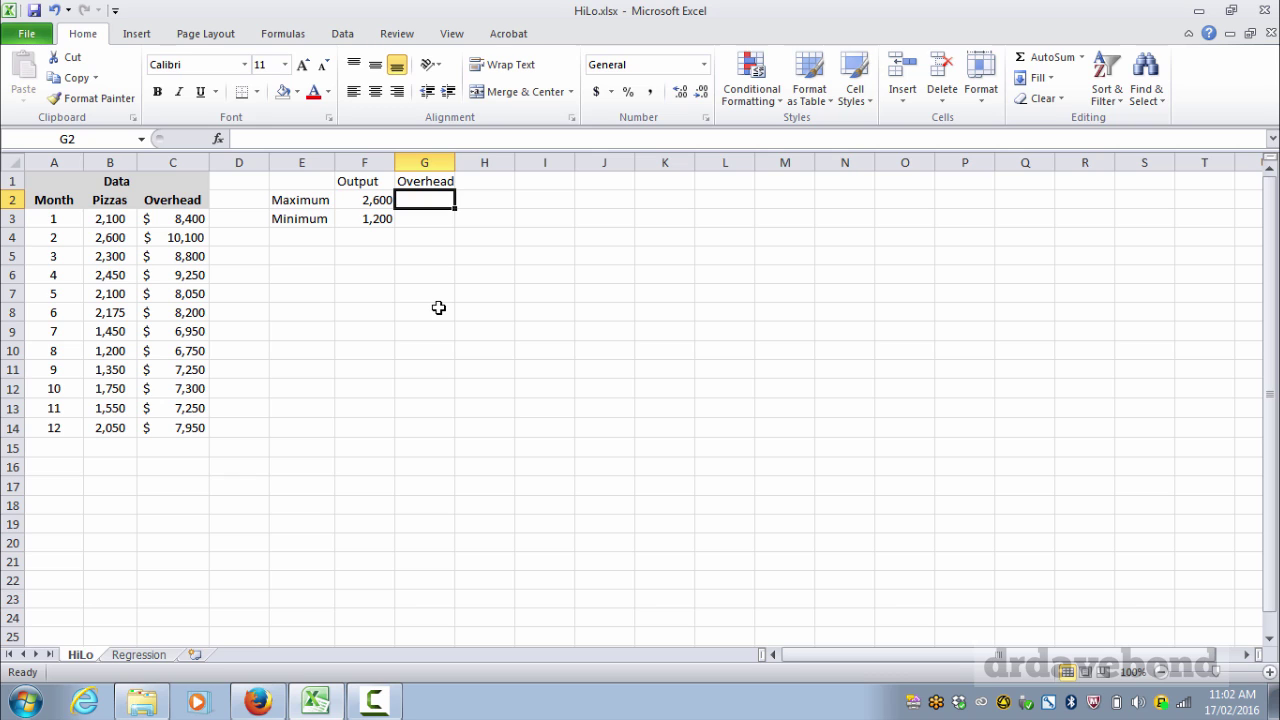
type("=")
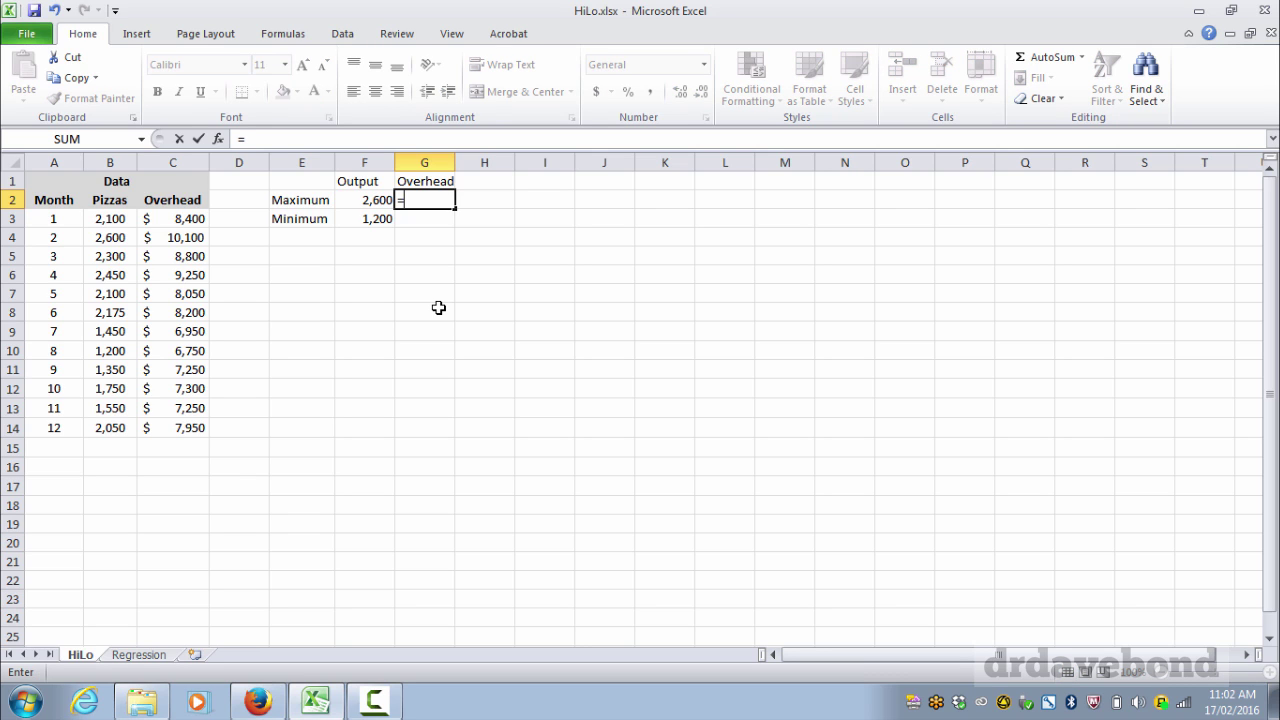
type("vl")
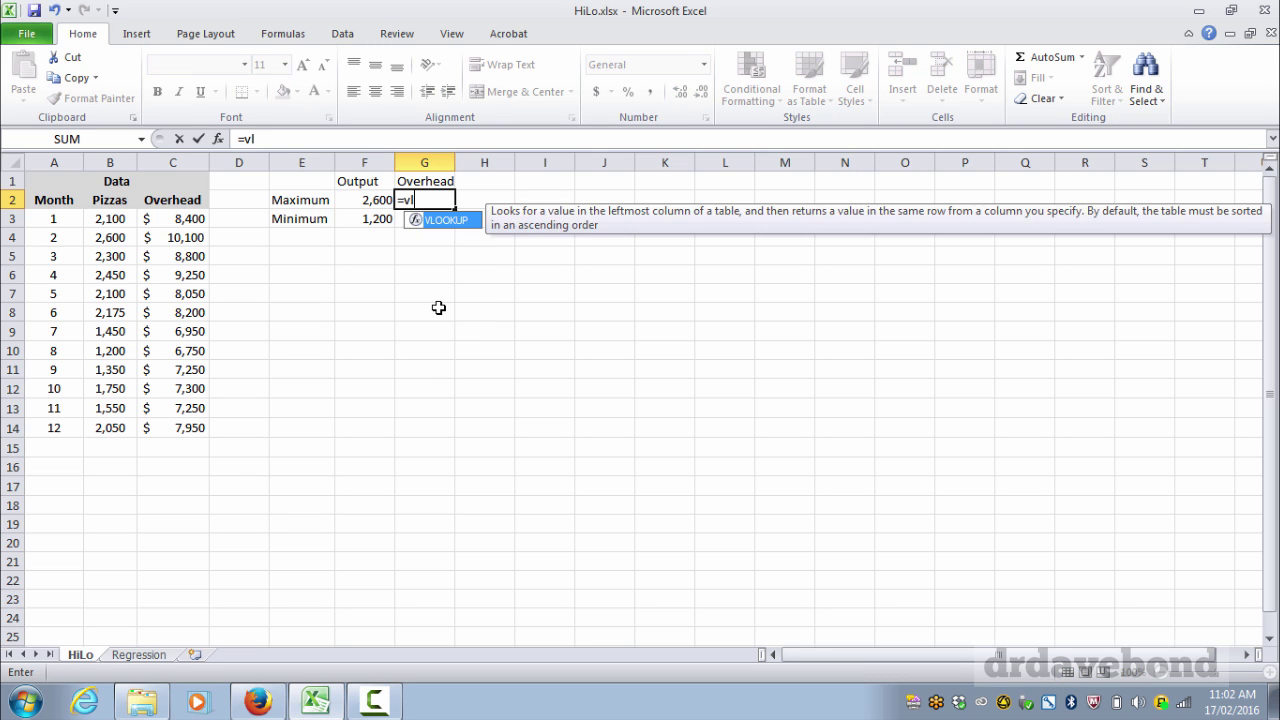
type("ookup(")
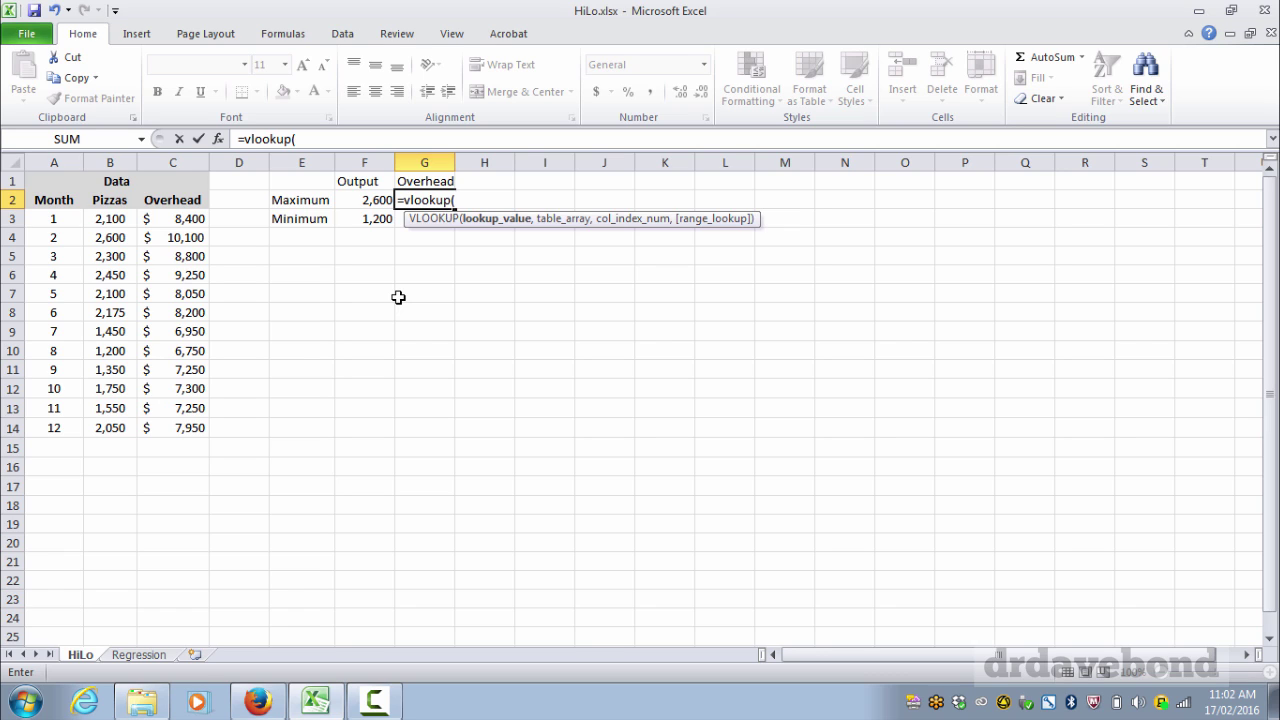
left_click(357, 200)
type(",")
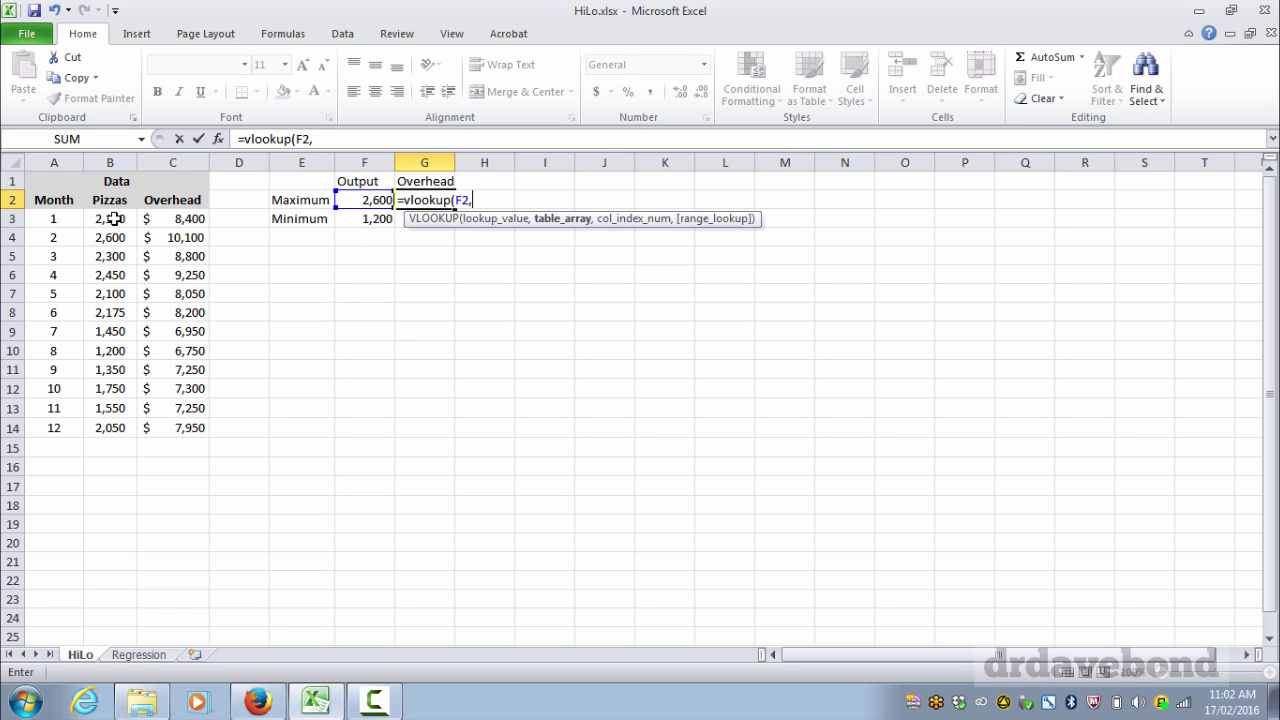
left_click_drag(115, 218, 173, 428)
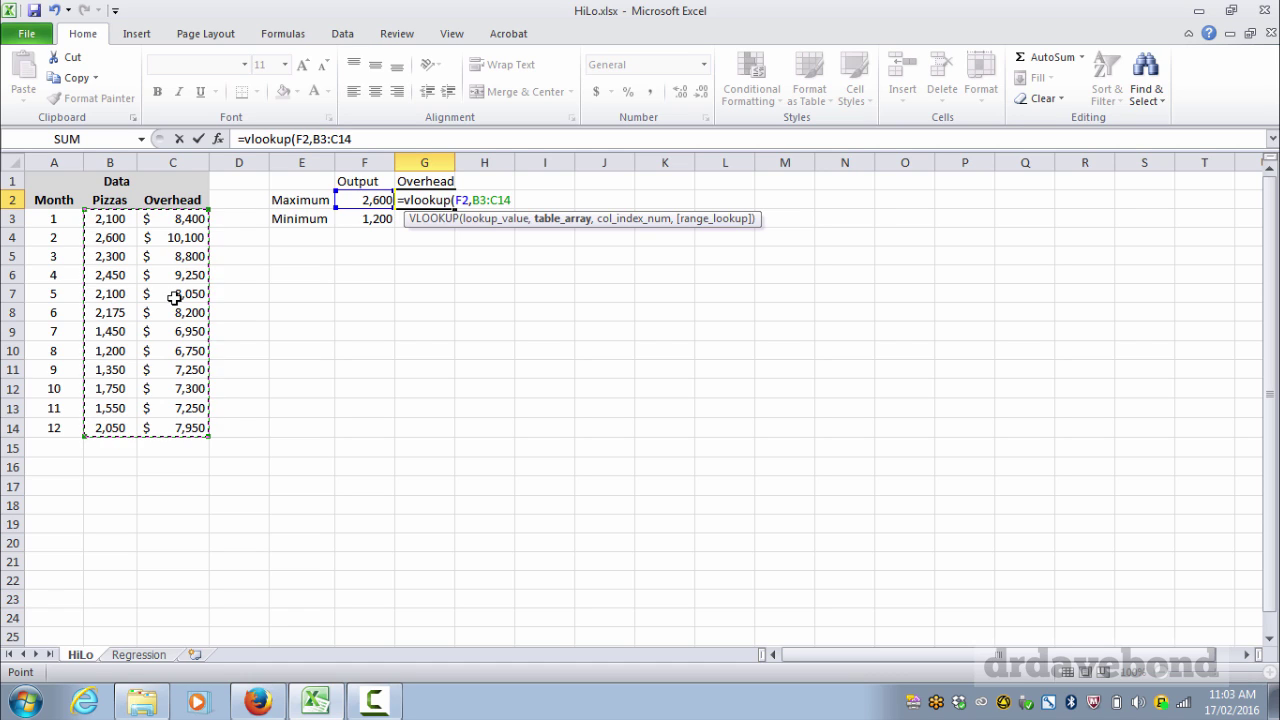
key("F4")
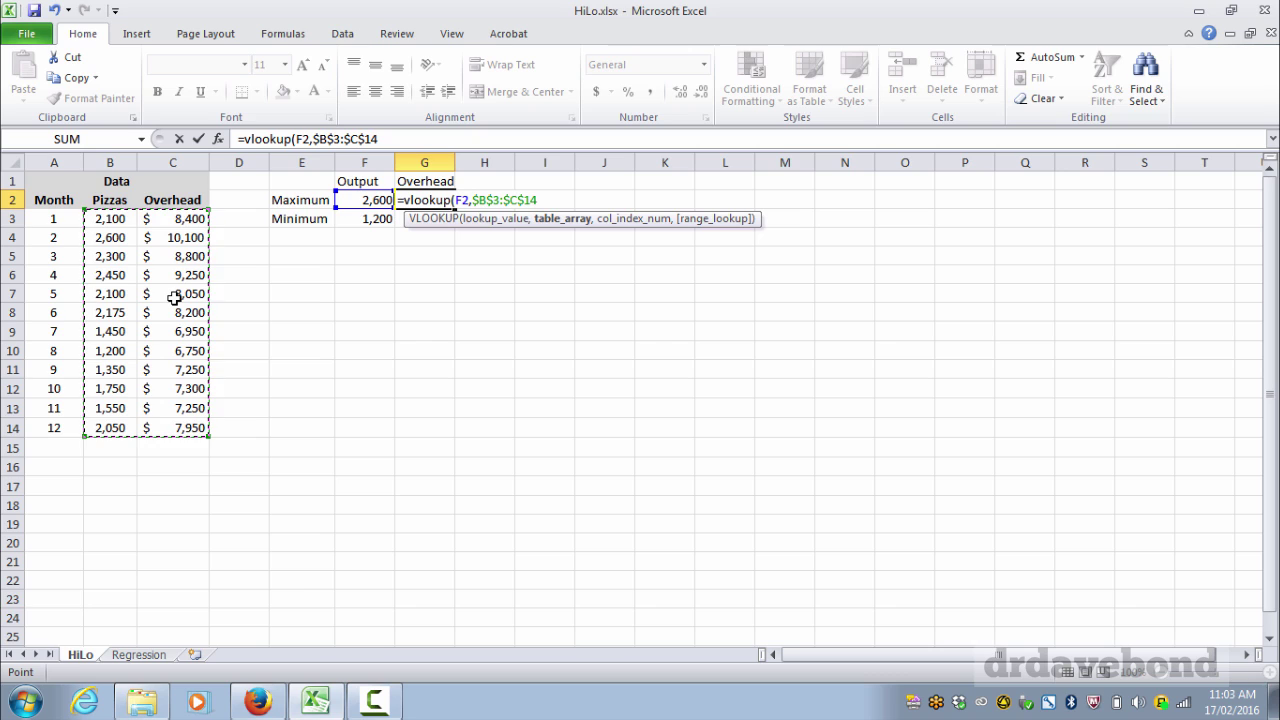
type(",")
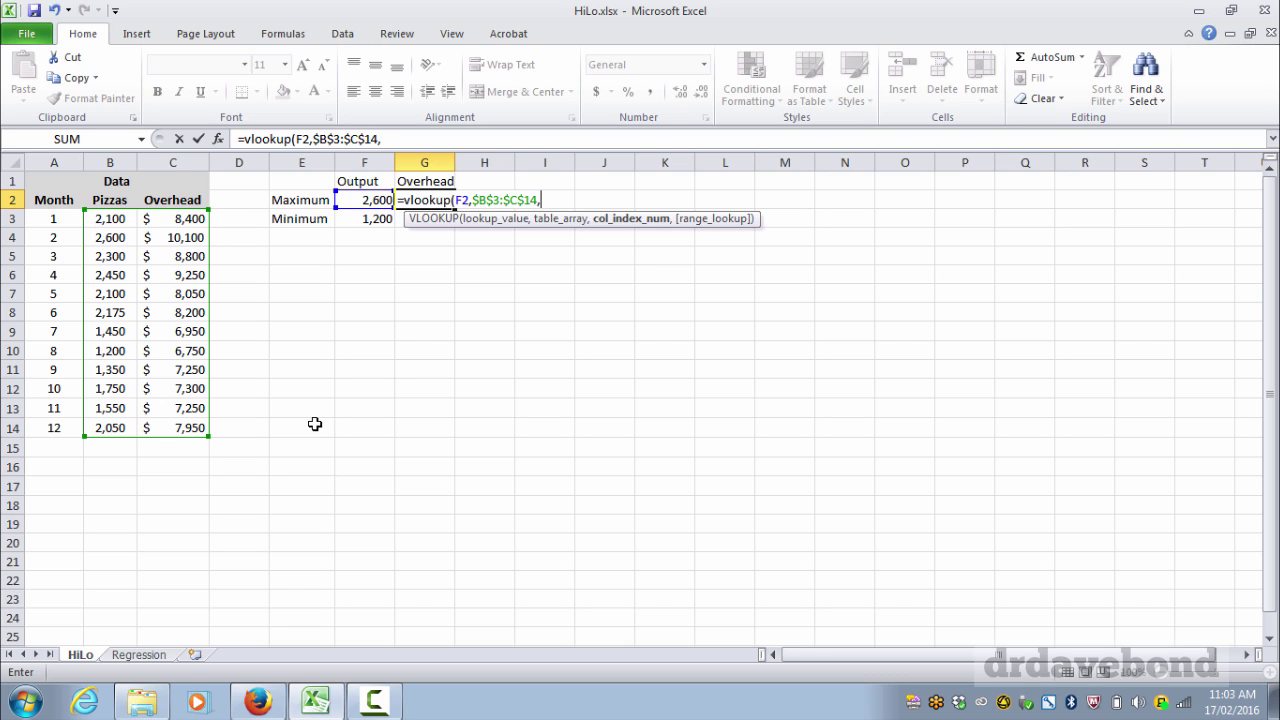
type("2,")
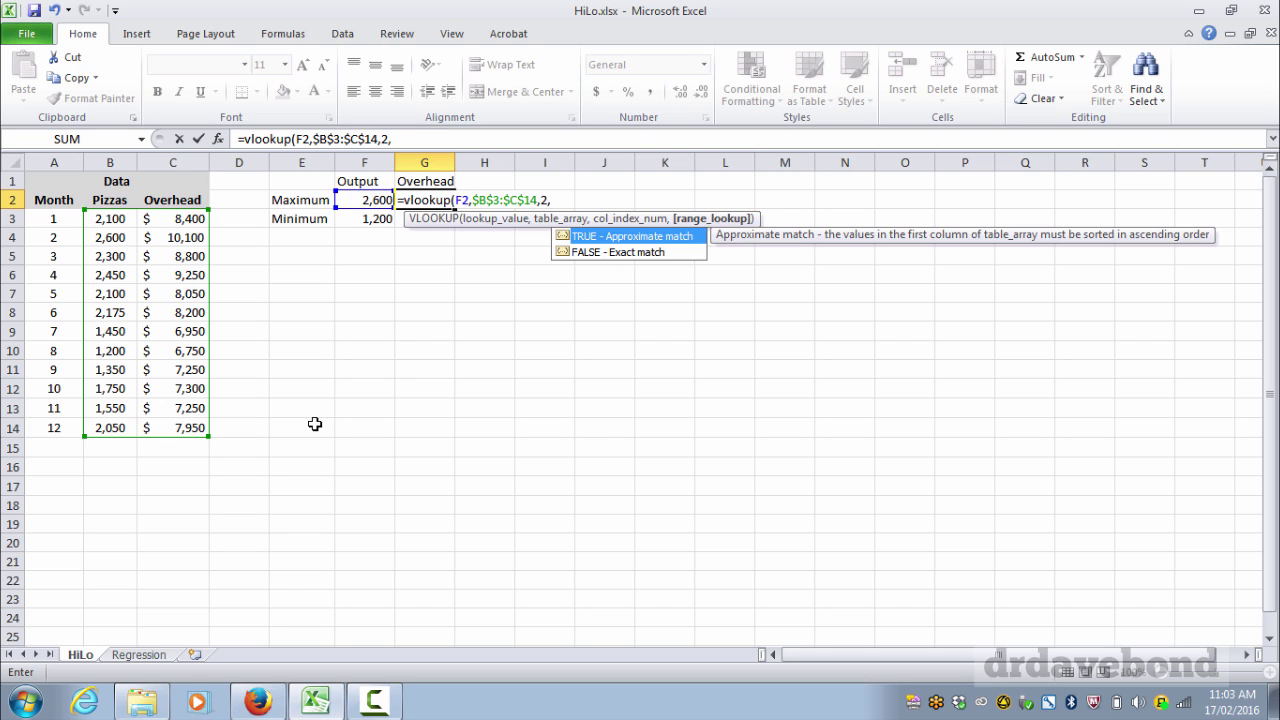
type("0)")
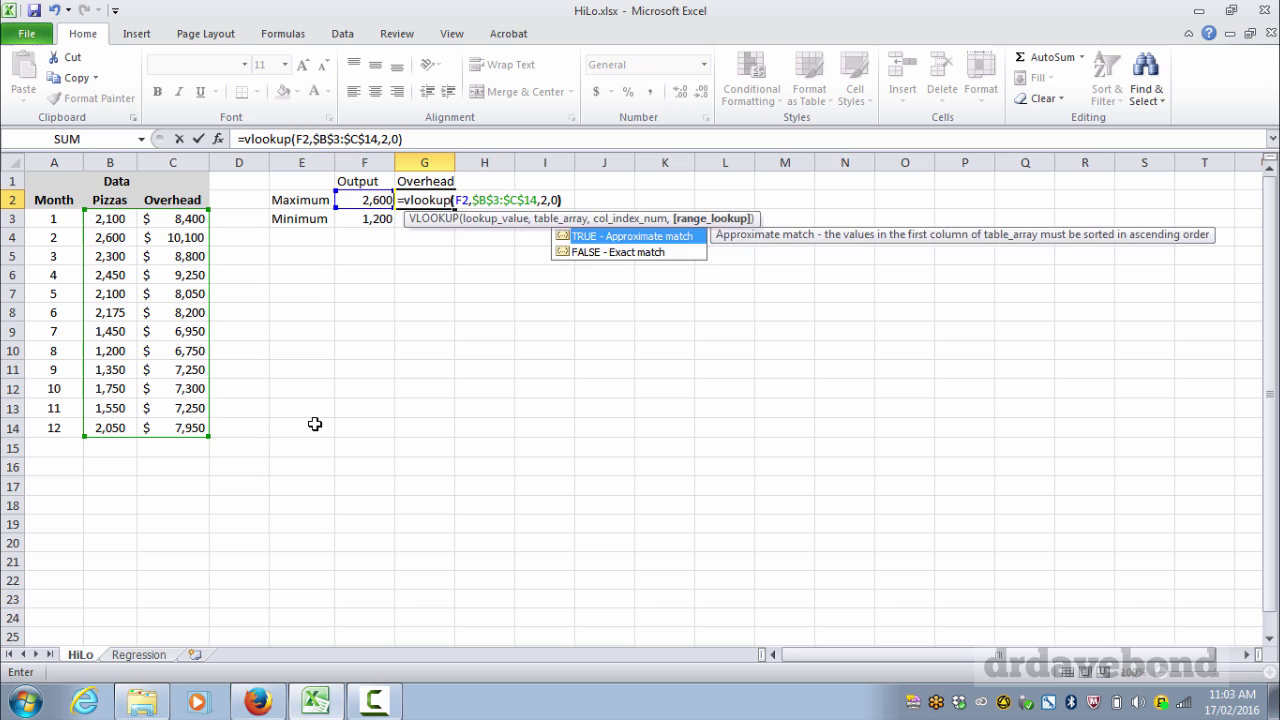
key("Return")
Step: Format G2 as Accounting with no decimals, showing $10,100, and verify it against the data
key("Up")
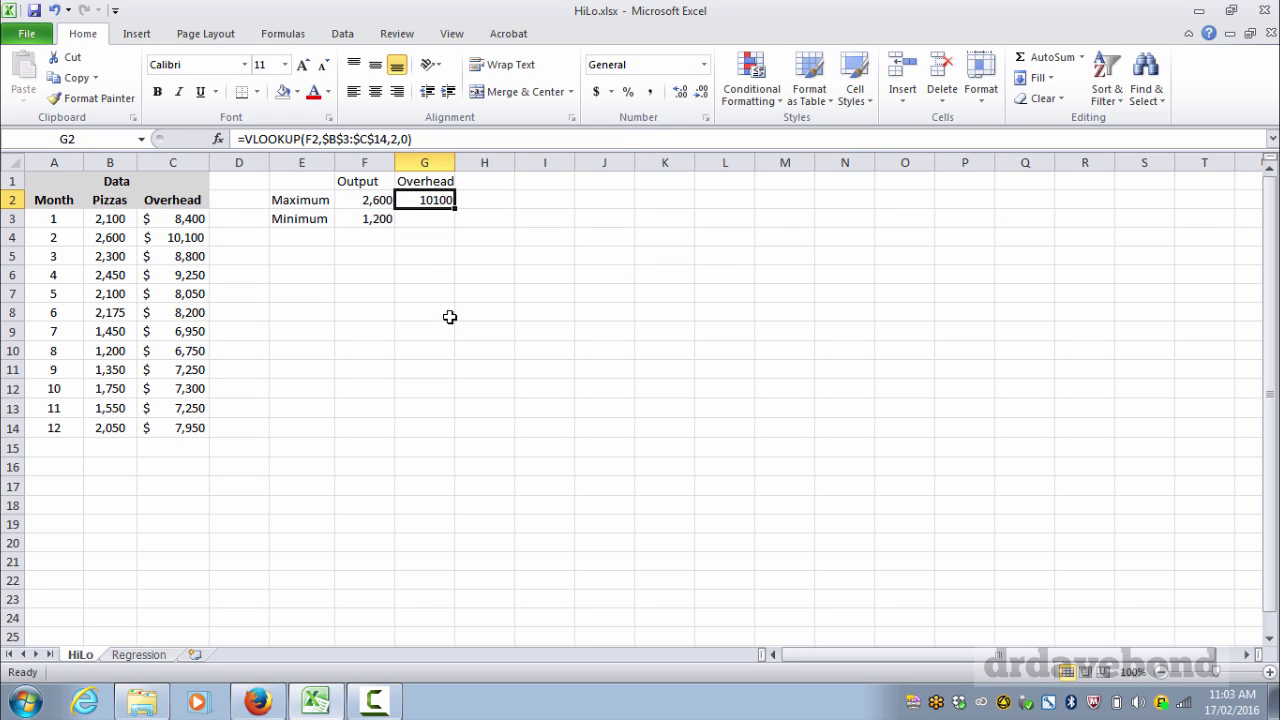
left_click(598, 91)
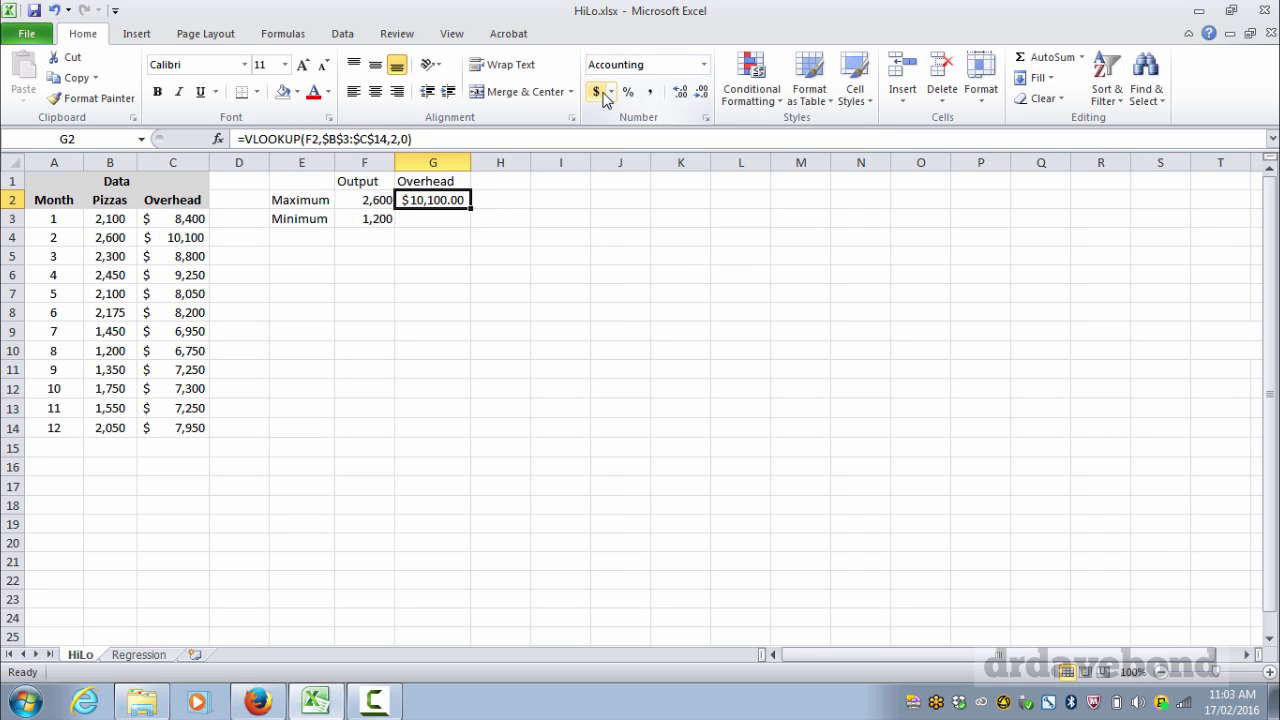
left_click(705, 91)
left_click(705, 91)
left_click(486, 295)
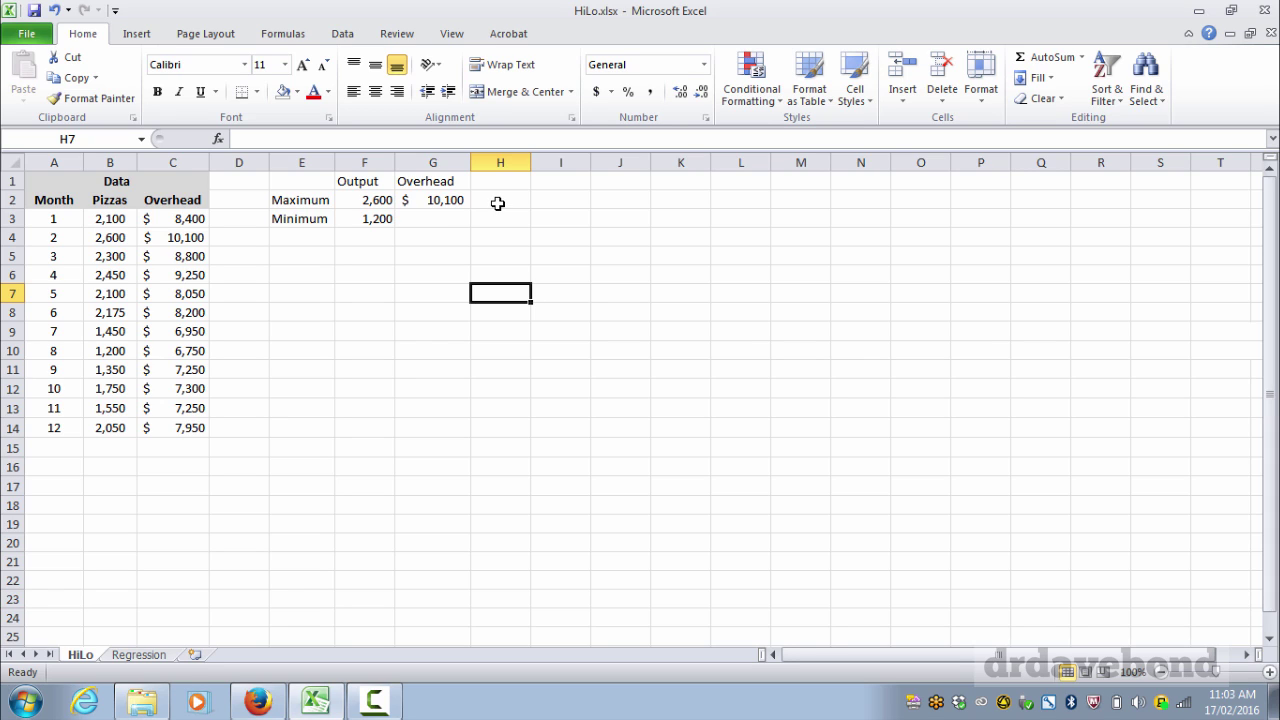
left_click(117, 238)
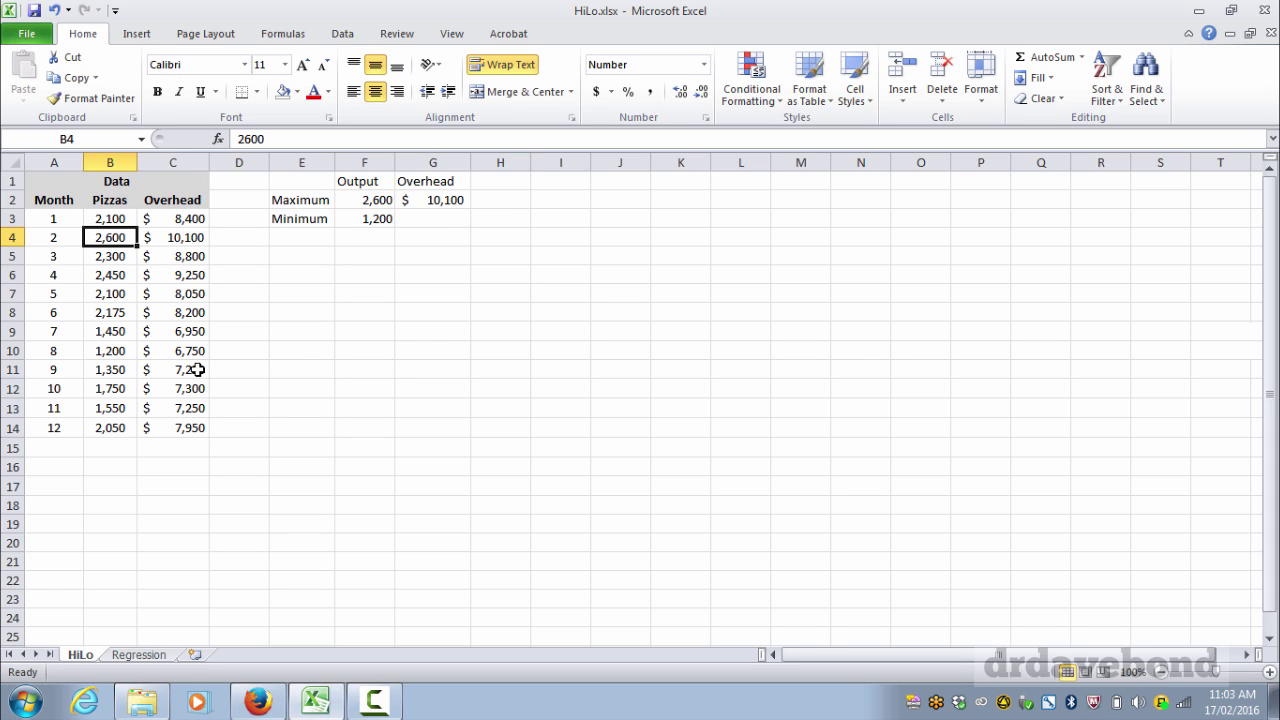
key("Right")
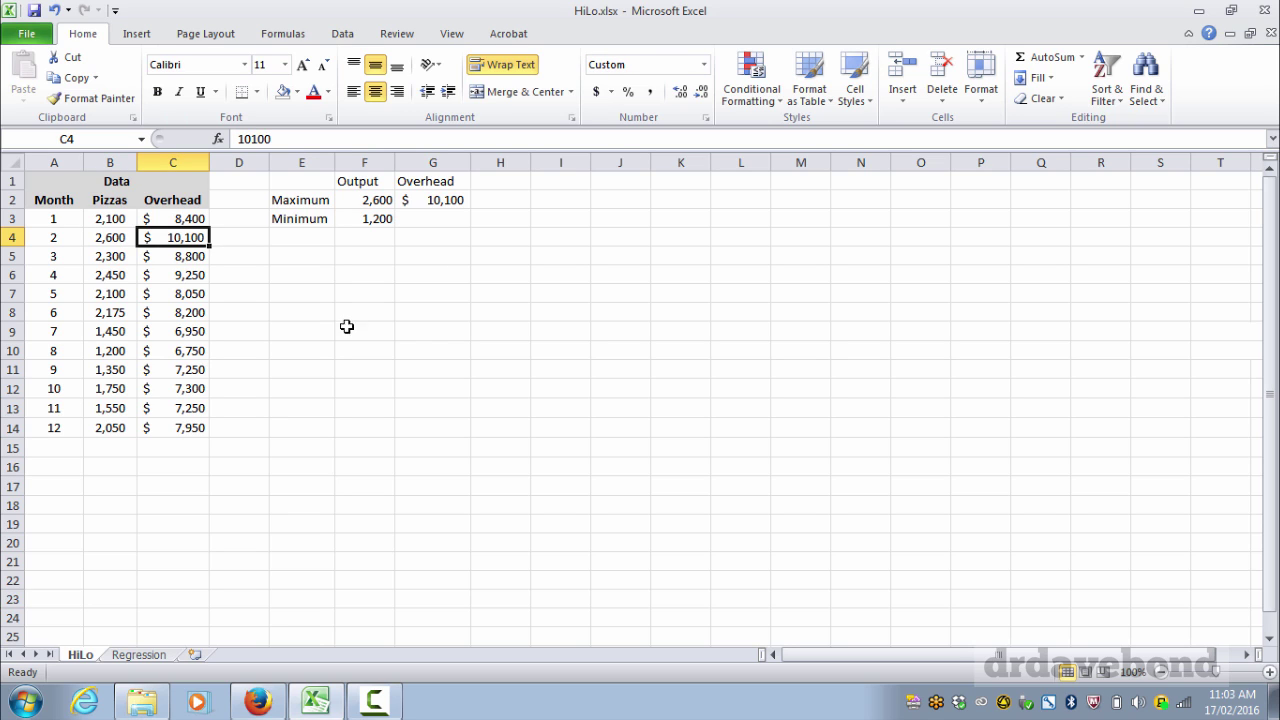
left_click(464, 199)
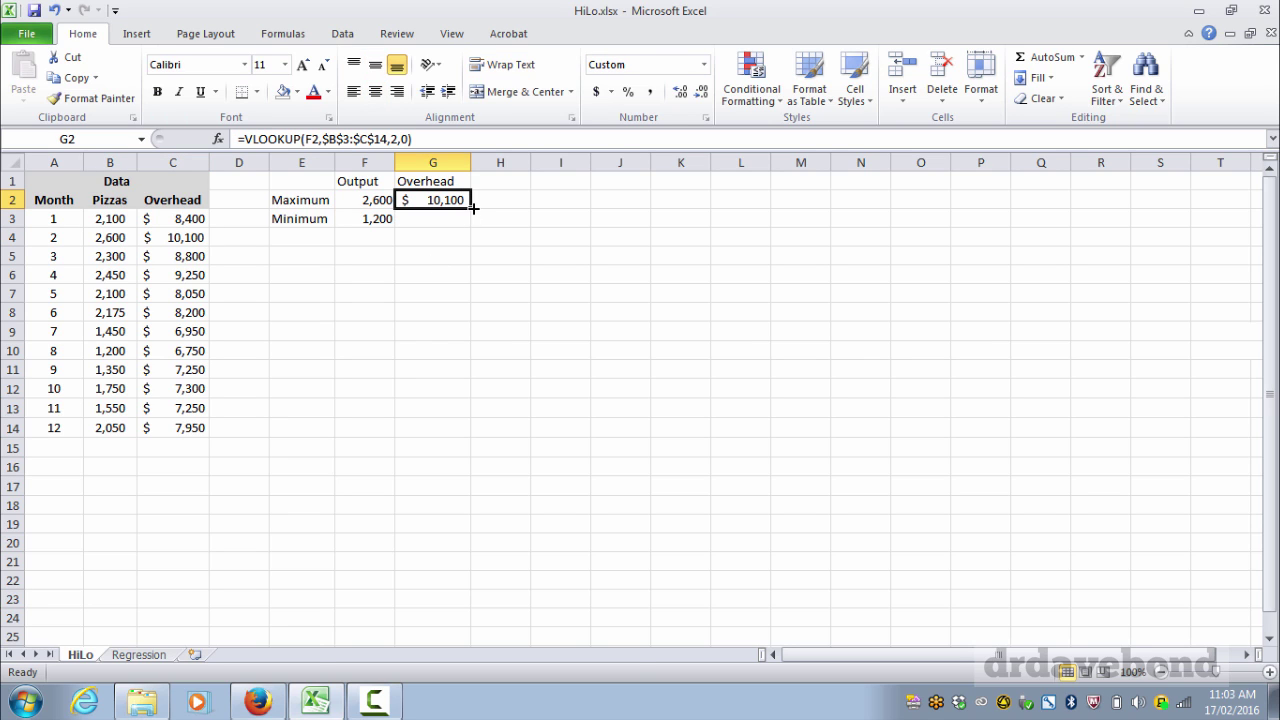
Step: Fill the lookup down to G3, giving $6,750, and review the output and overhead formulas
left_click_drag(472, 207, 473, 226)
left_click(461, 274)
left_click(452, 222)
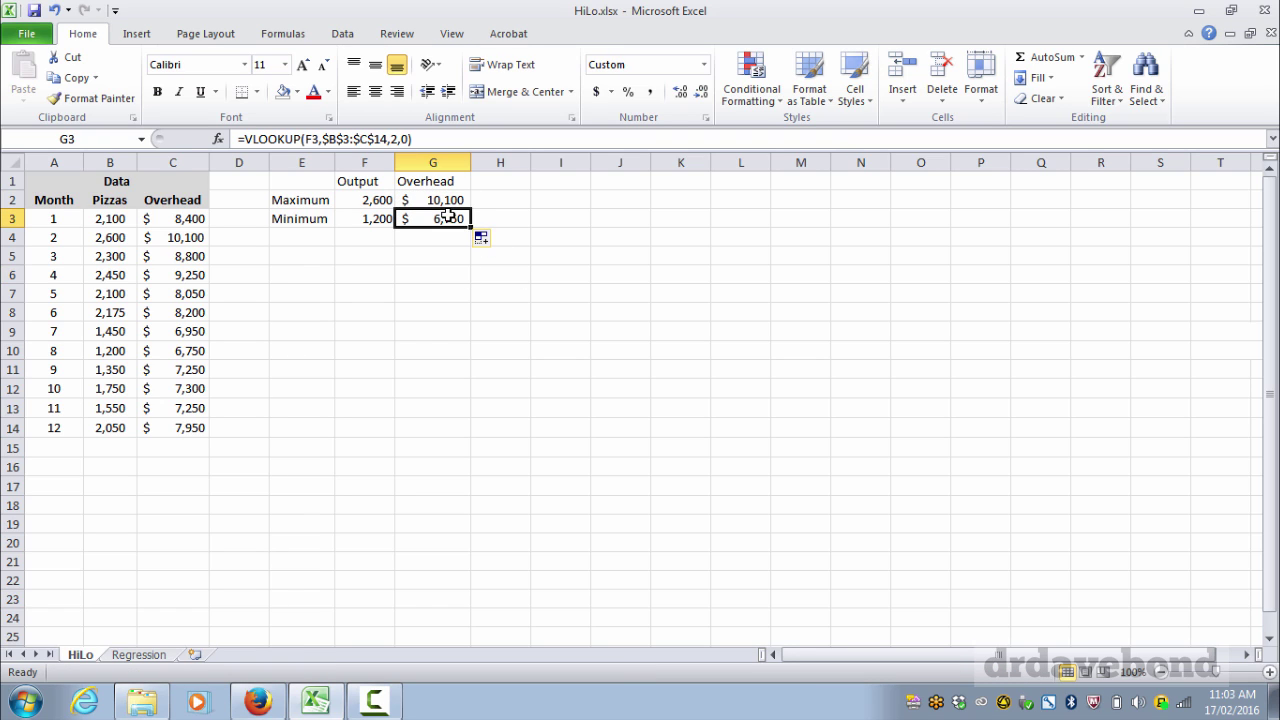
left_click(454, 135)
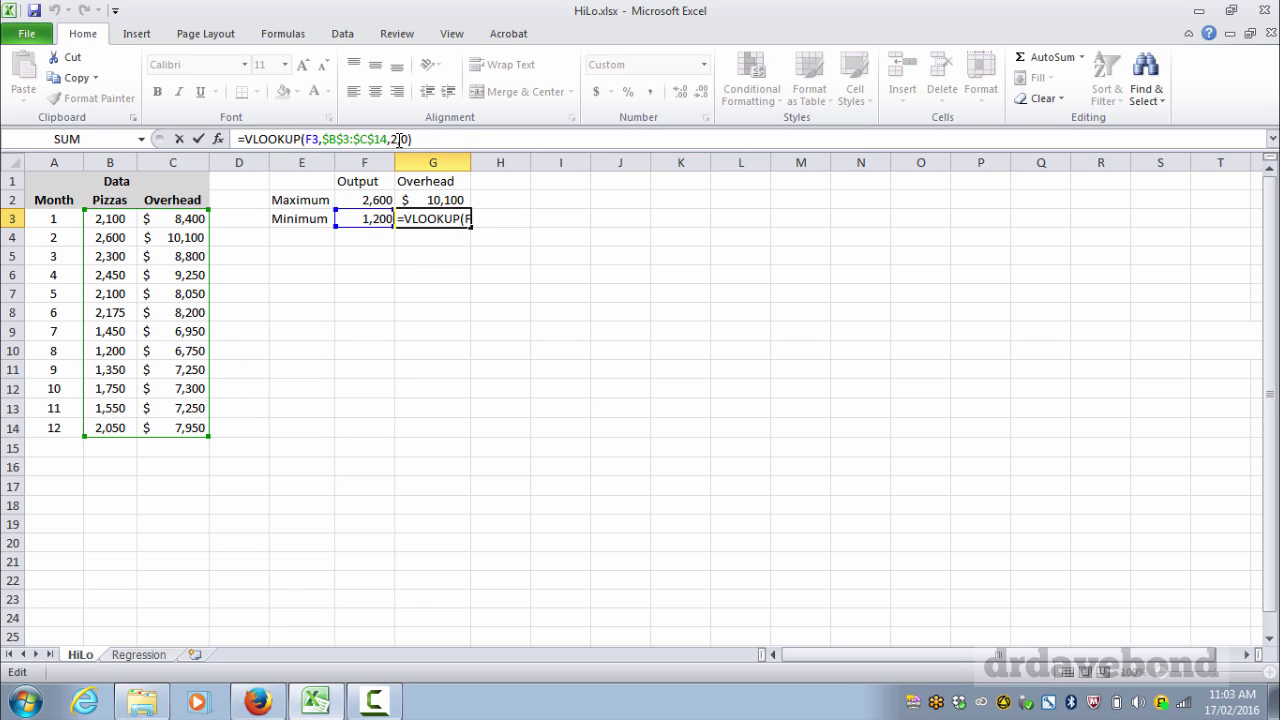
key("Return")
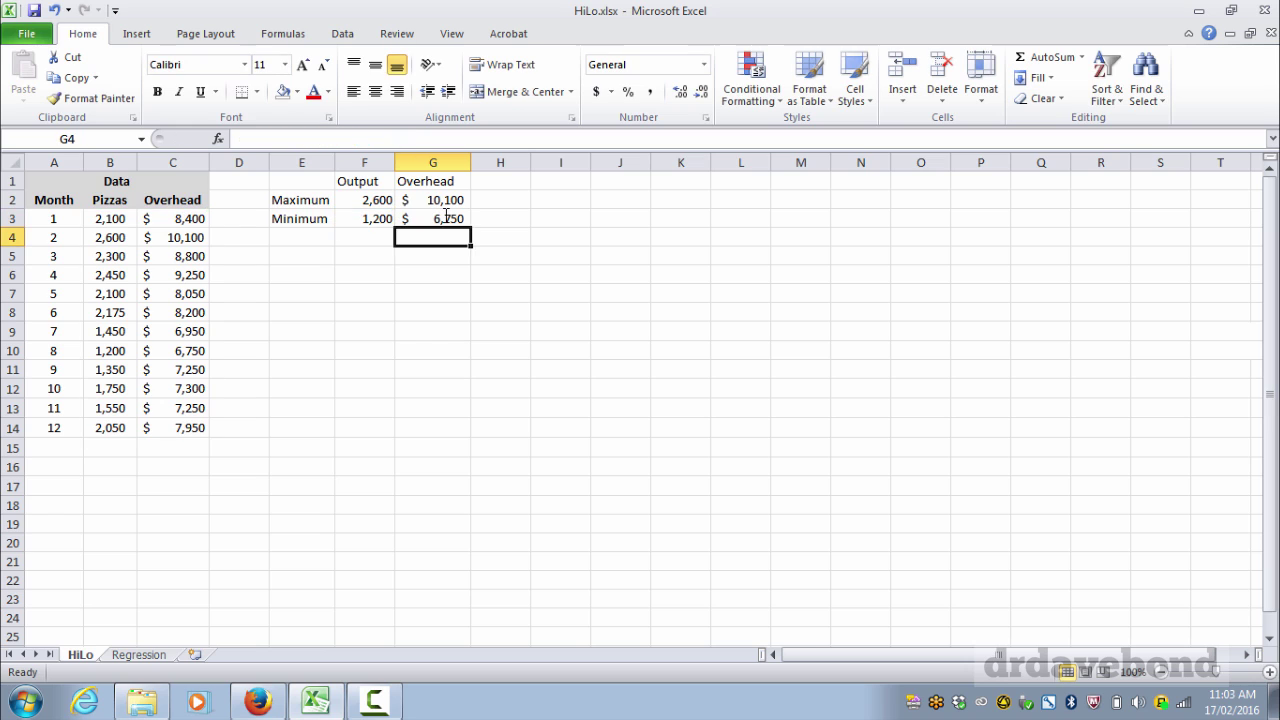
key("Return")
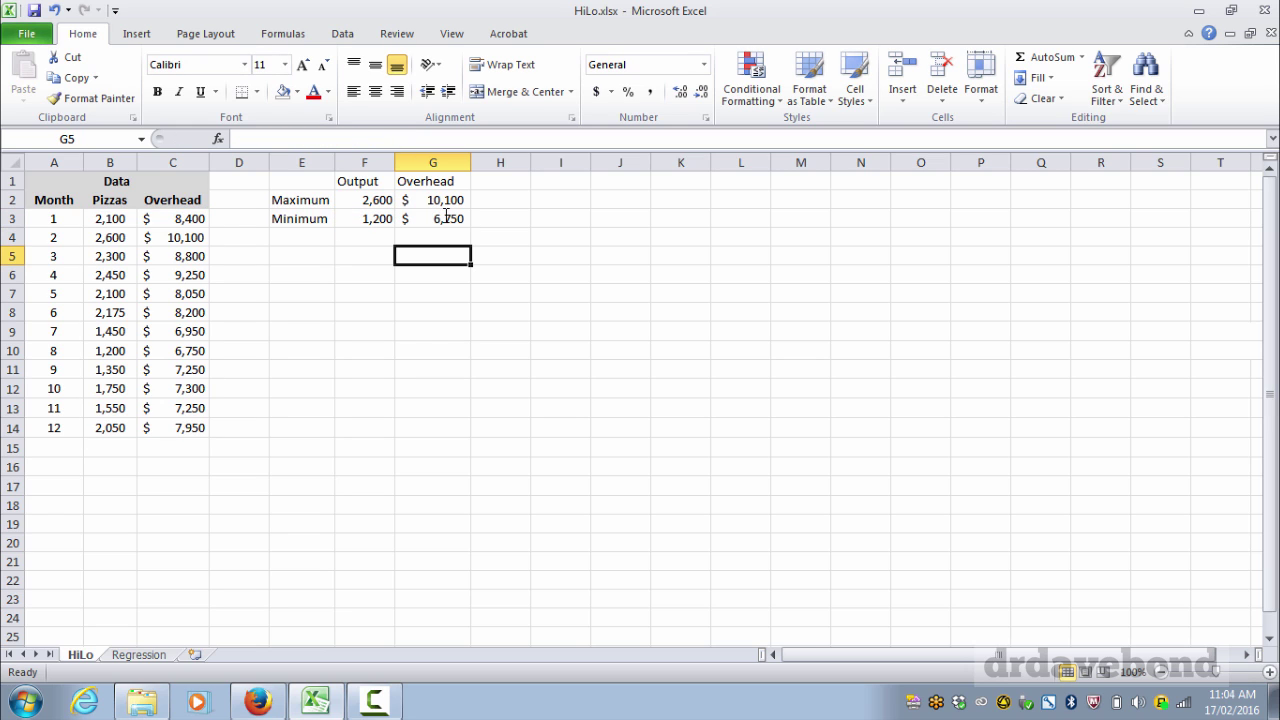
left_click(380, 200)
key("Down")
key("Up")
key("Right")
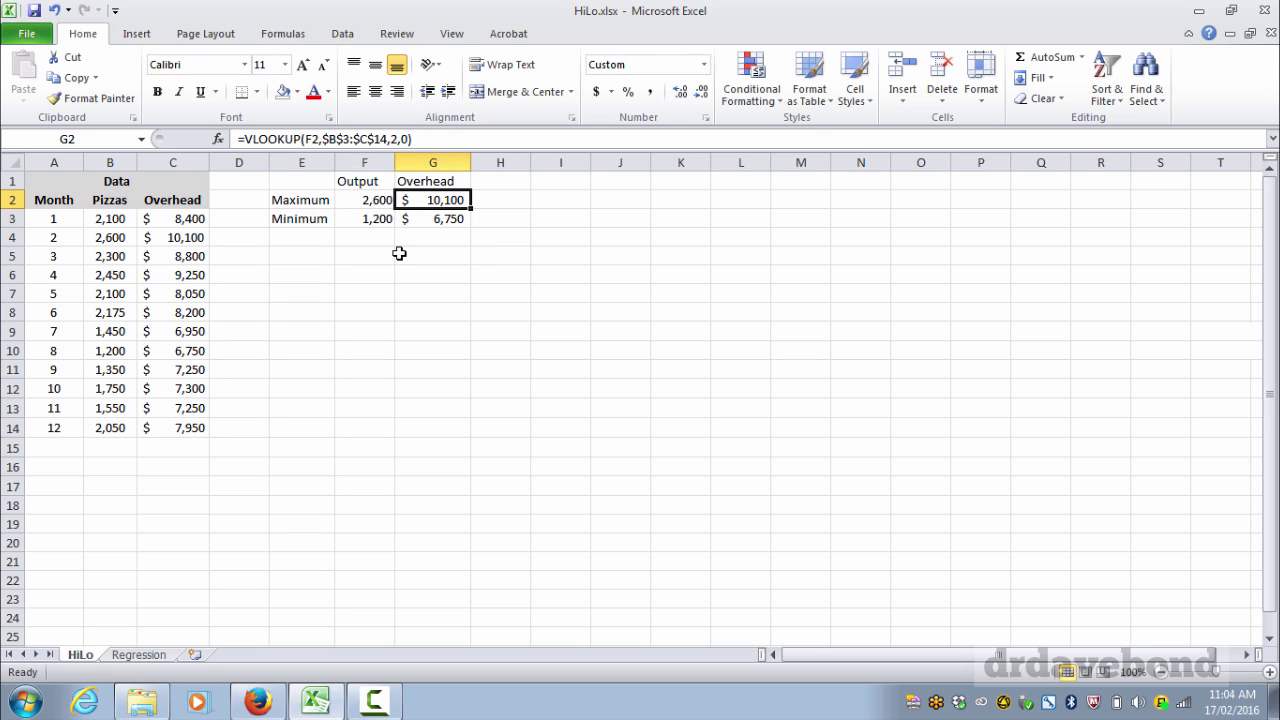
Step: Add a 'Check' heading in H1 and review the neighbouring summary formulas
left_click(513, 181)
type("Check")
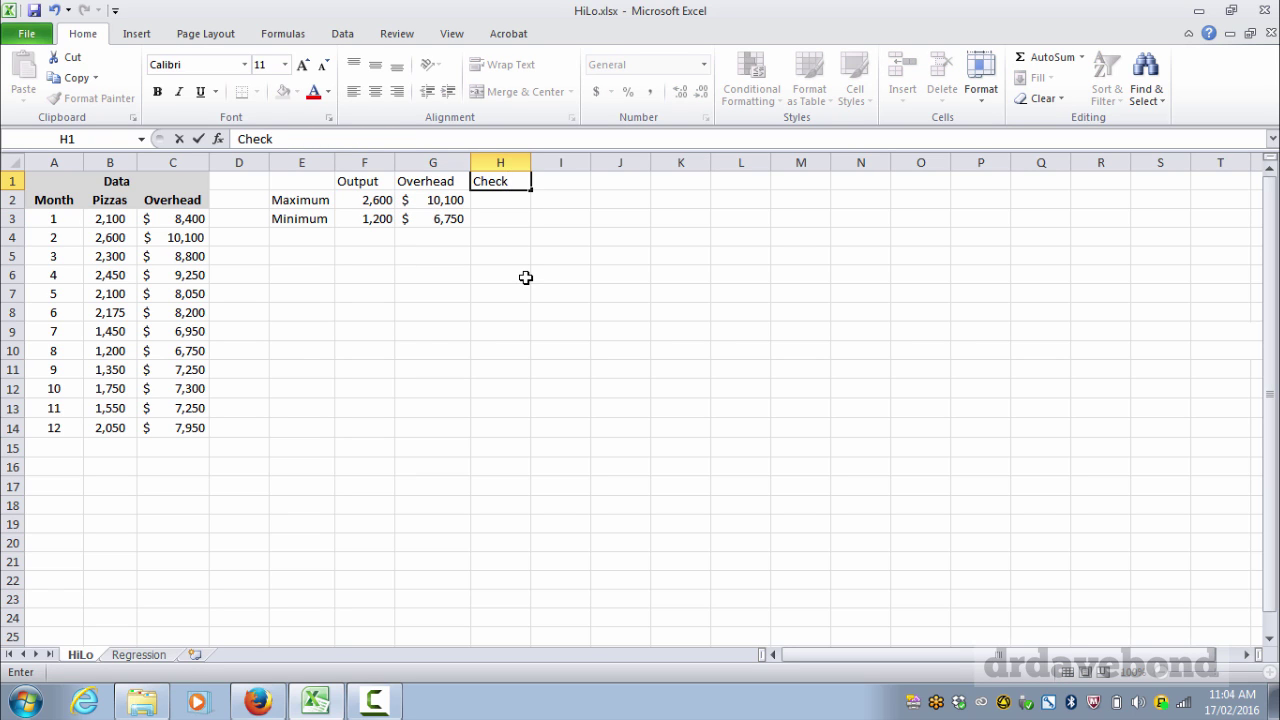
key("Return")
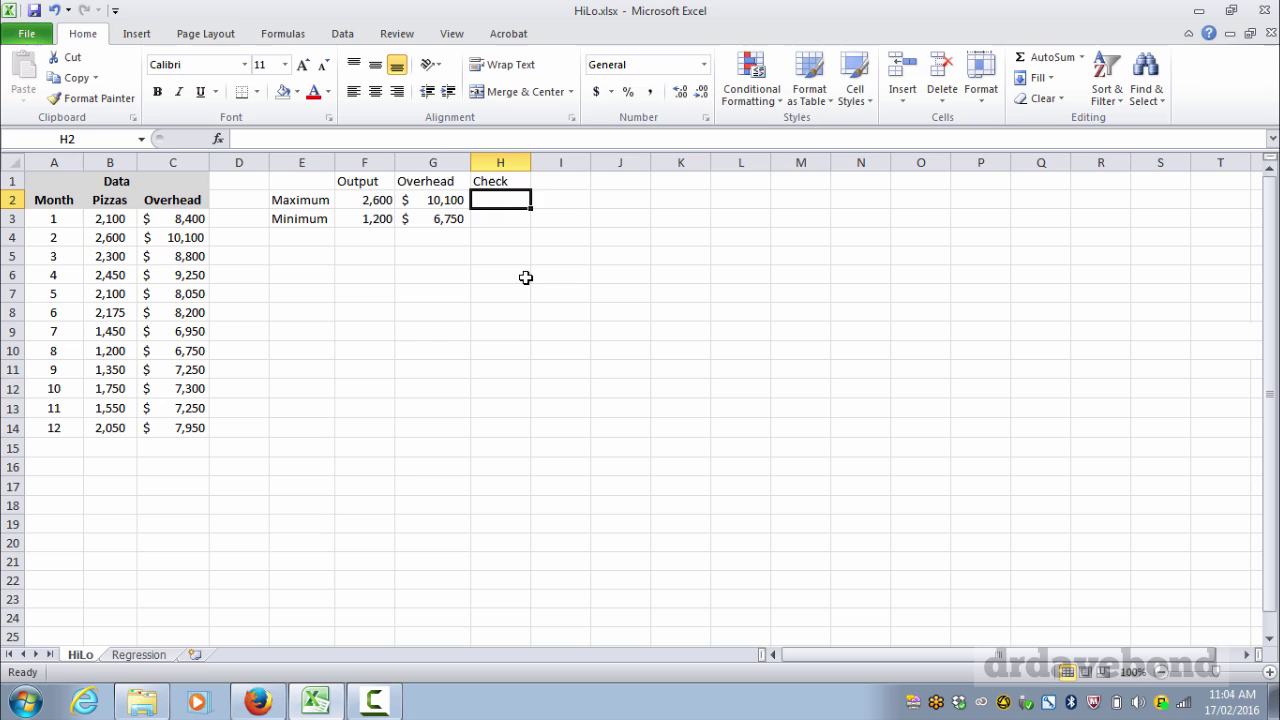
key("Left")
key("Left")
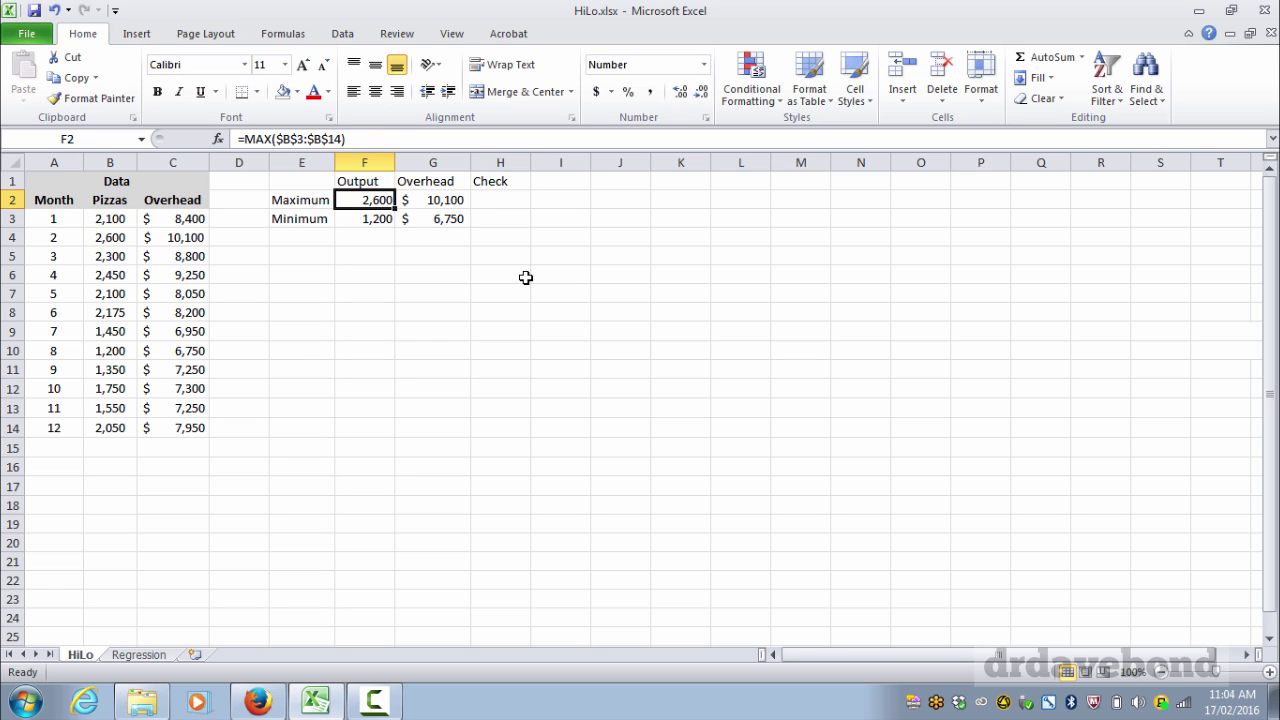
key("Down")
key("Up")
key("Right")
key("Left")
key("Down")
key("Up")
key("Right")
key("Right")
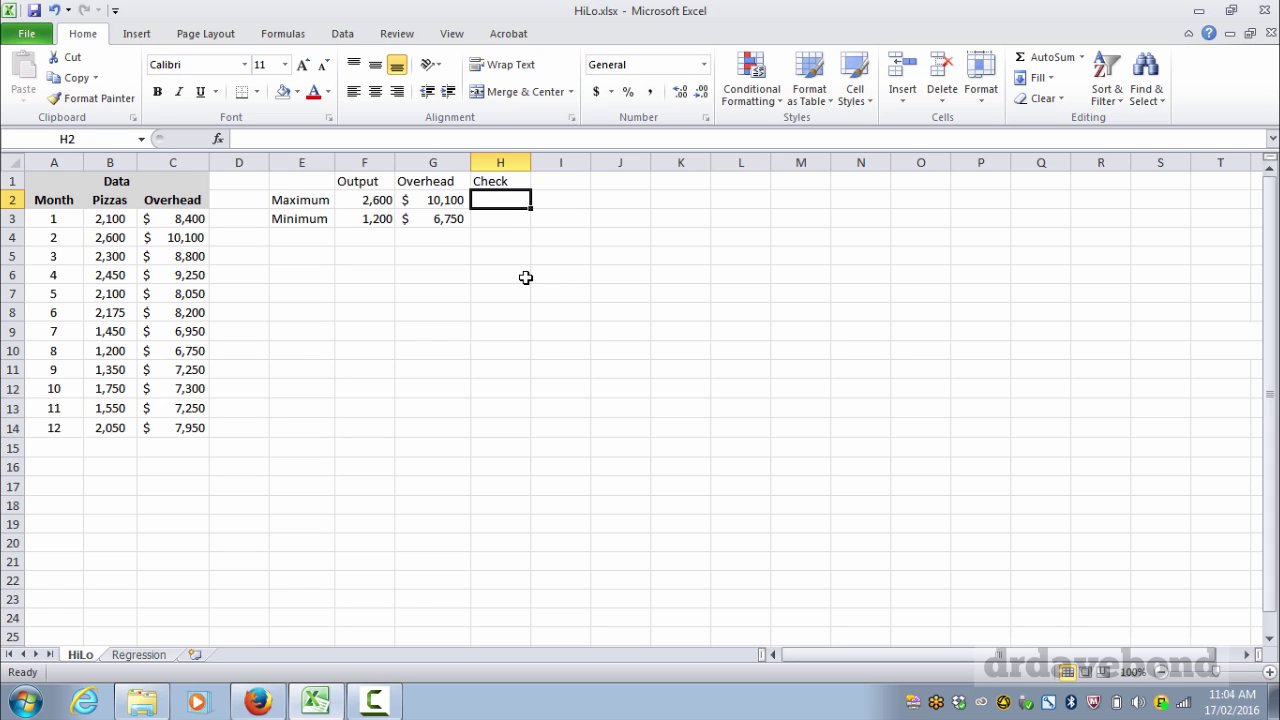
Step: Enter =COUNTIF($B$3:$B$14,F2) in H2, returning 1
type("=")
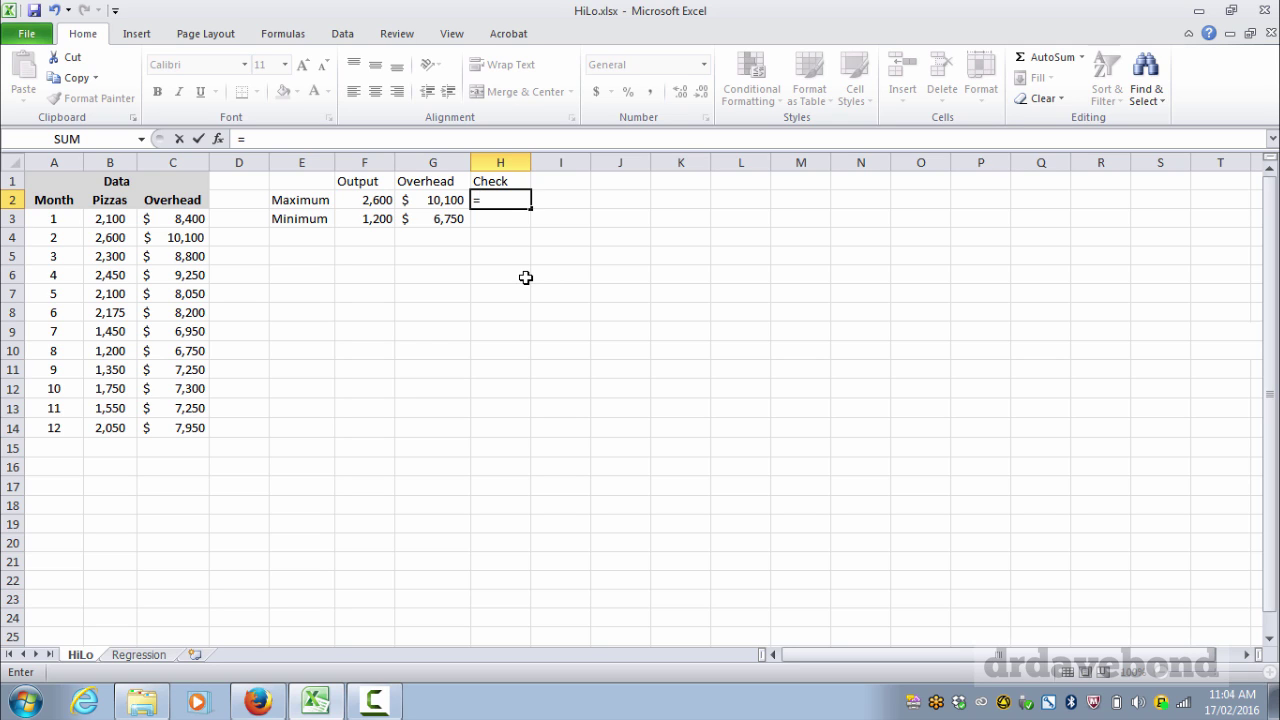
type("counti")
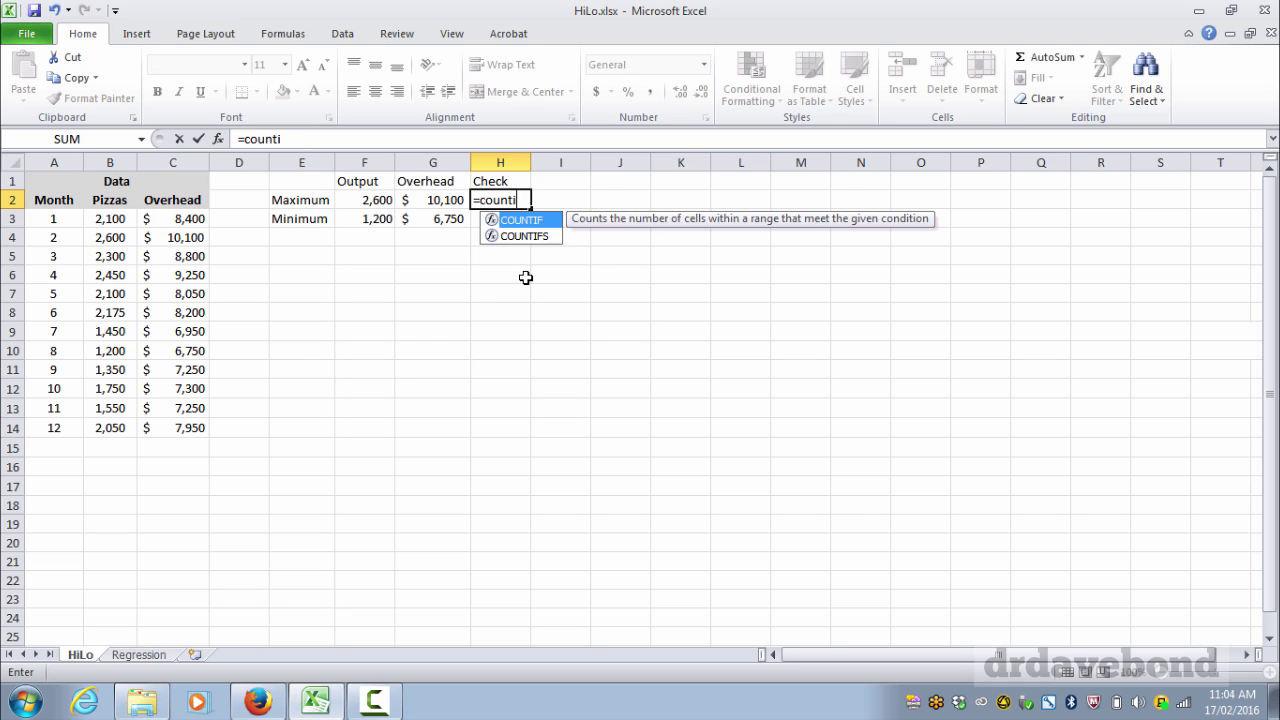
type("f(")
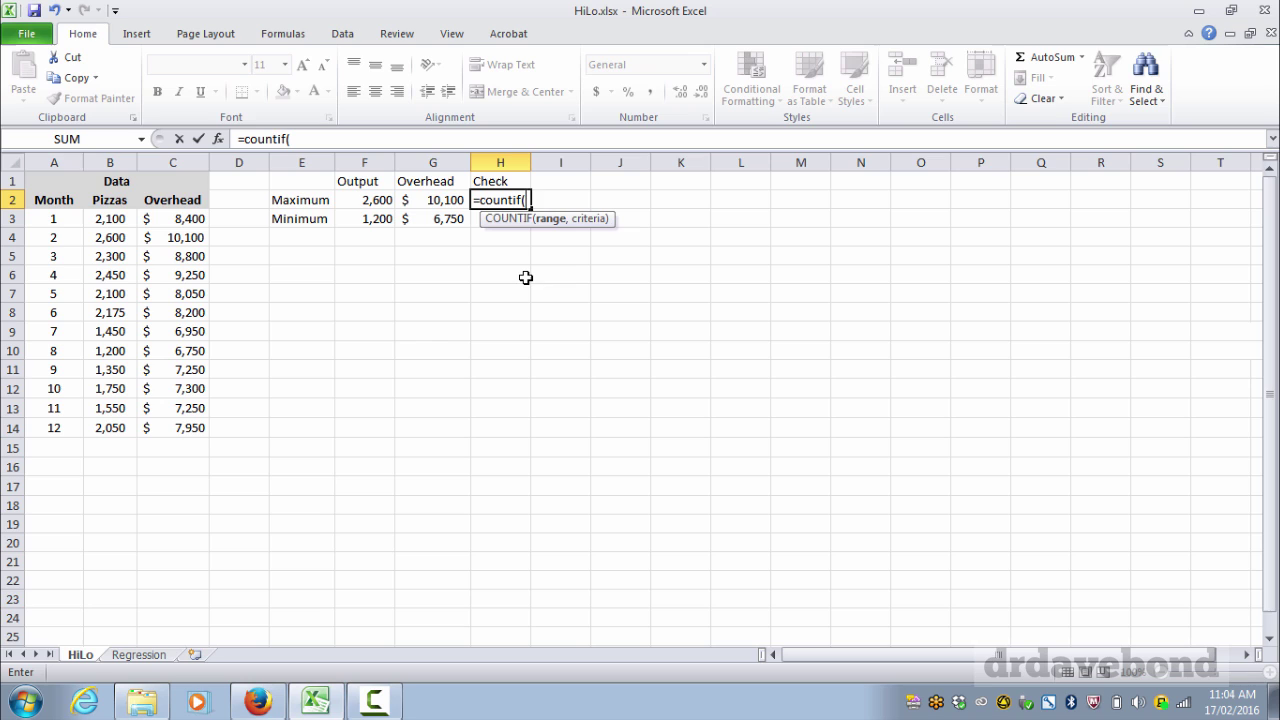
left_click_drag(108, 218, 100, 424)
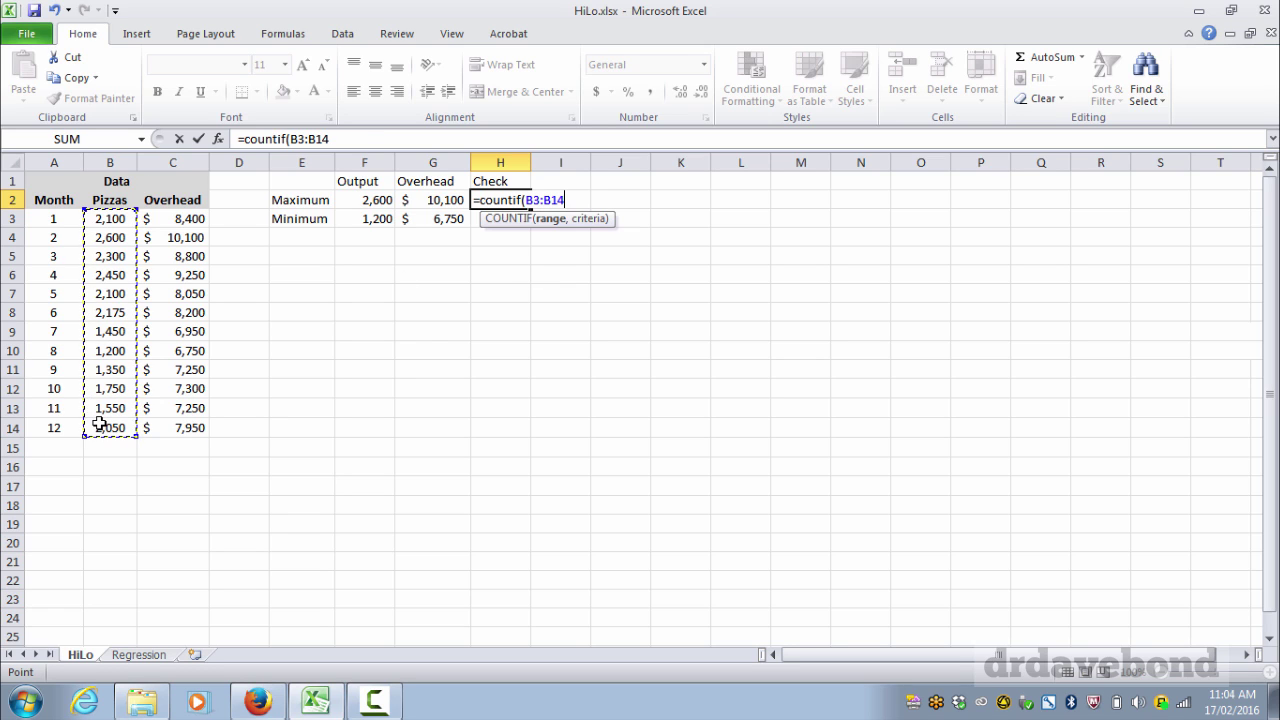
key("F4")
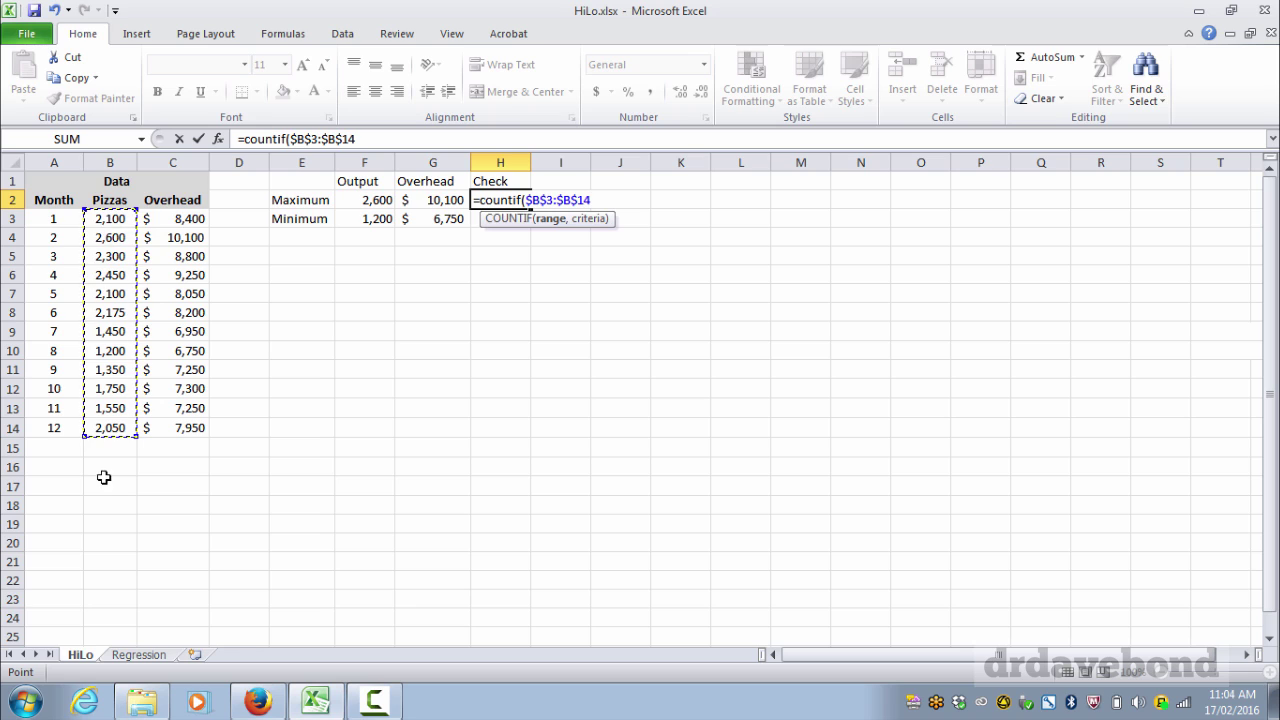
left_click(372, 142)
type(",")
left_click(378, 202)
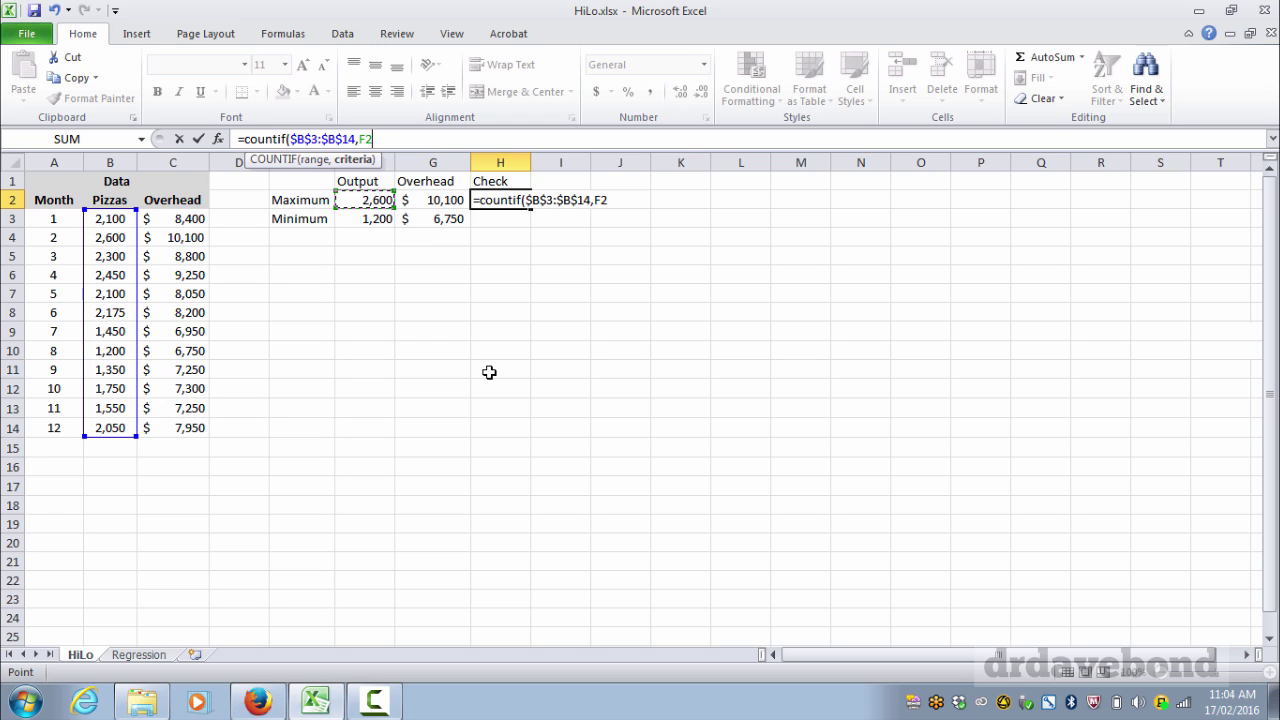
key("Return")
key("Up")
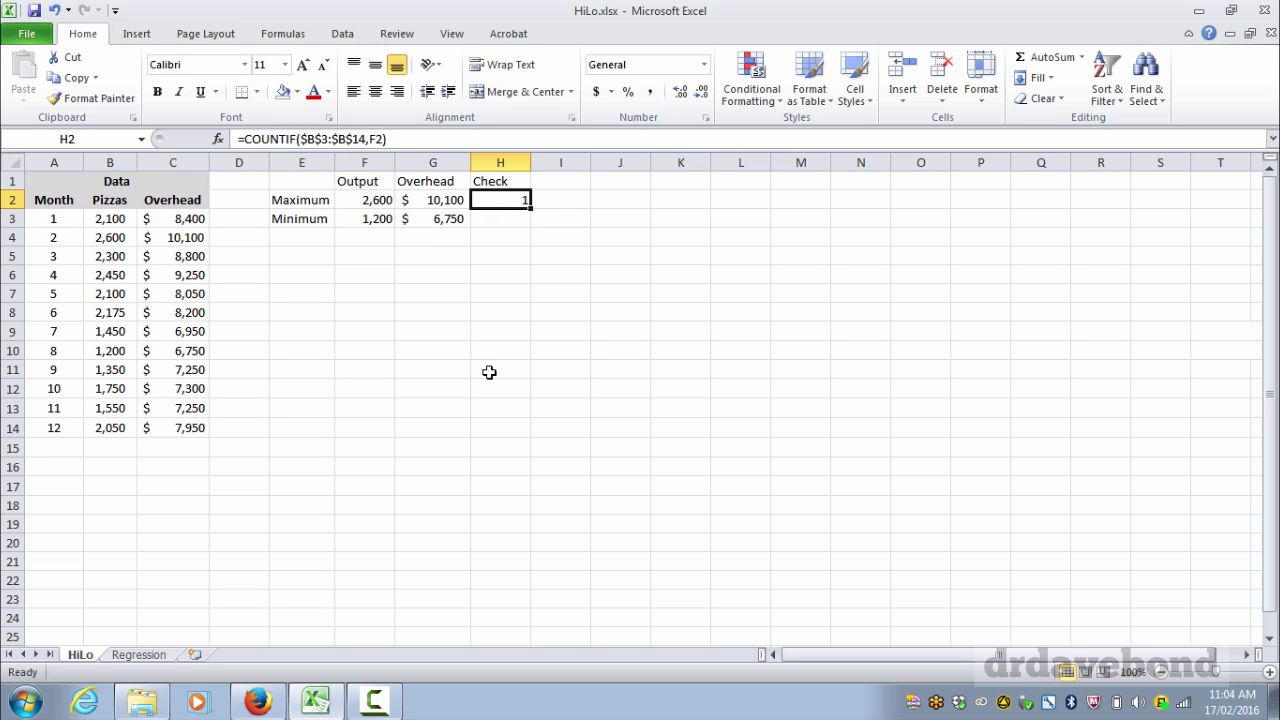
Step: Fill the check formula down to H3 and review the high and low values in F2:G3
left_click_drag(531, 207, 530, 224)
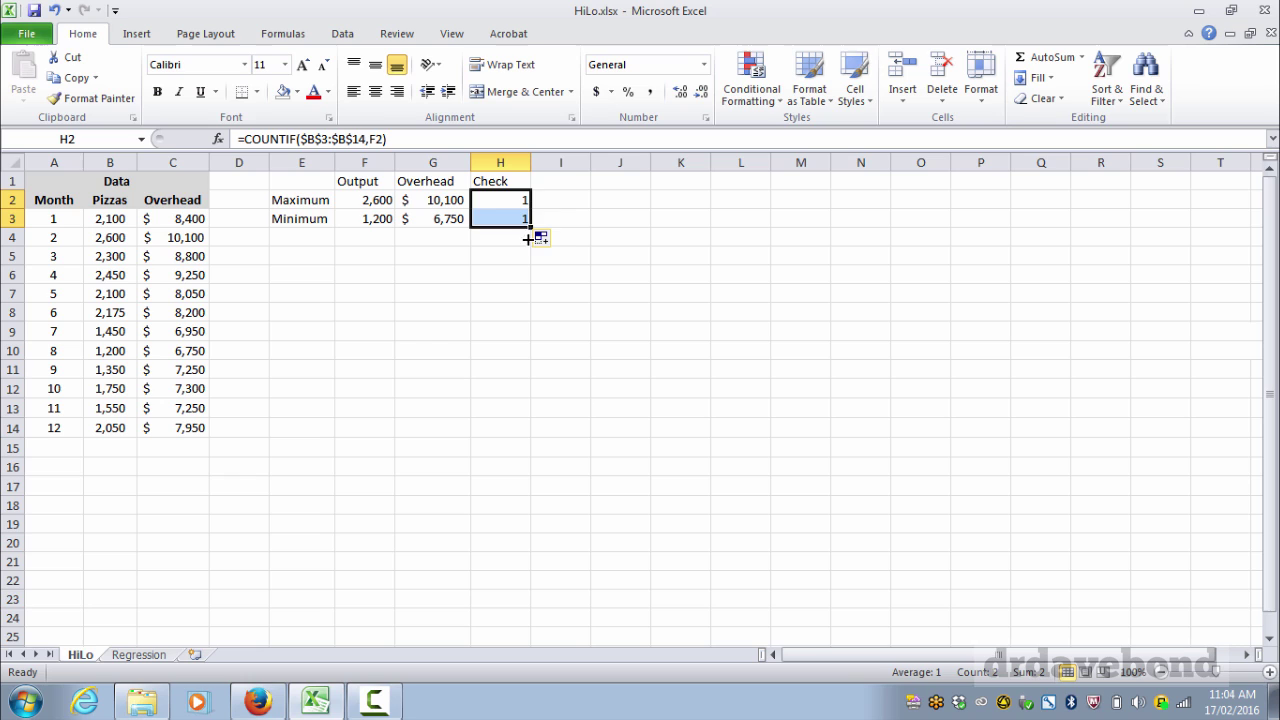
left_click(514, 261)
left_click(510, 218)
left_click(370, 220)
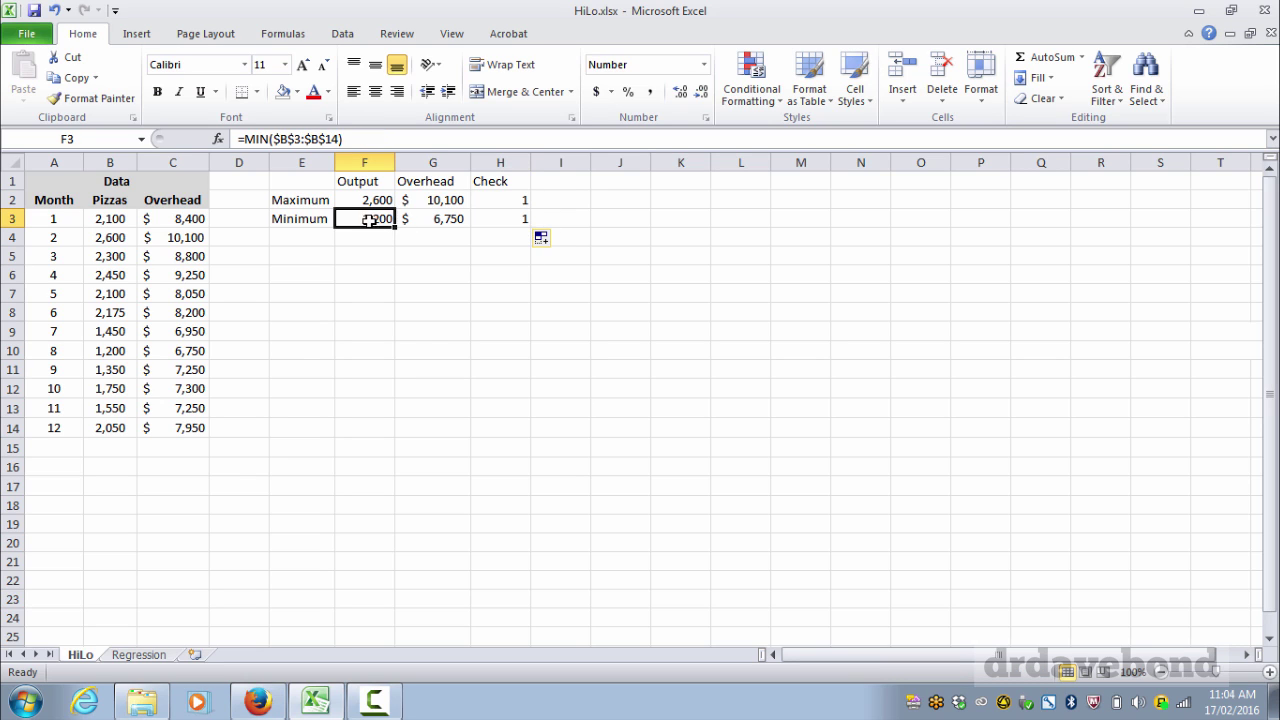
left_click(503, 243)
left_click(391, 206)
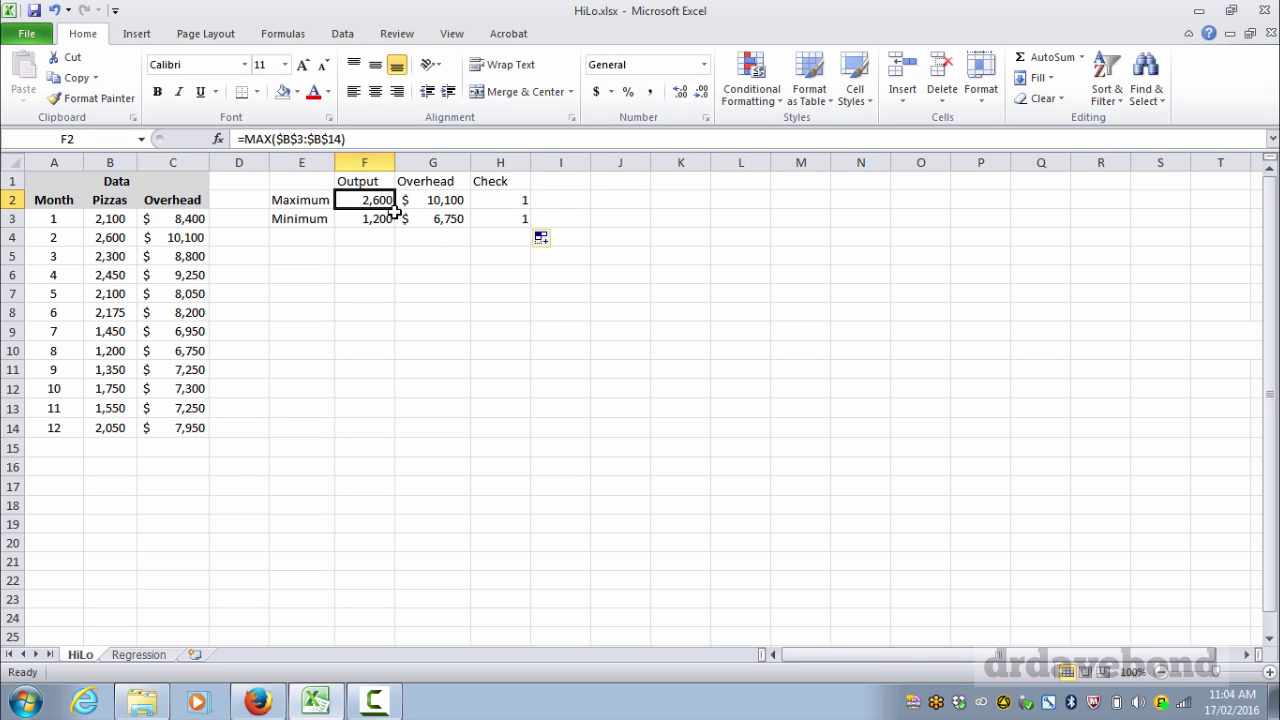
left_click_drag(394, 209, 433, 220)
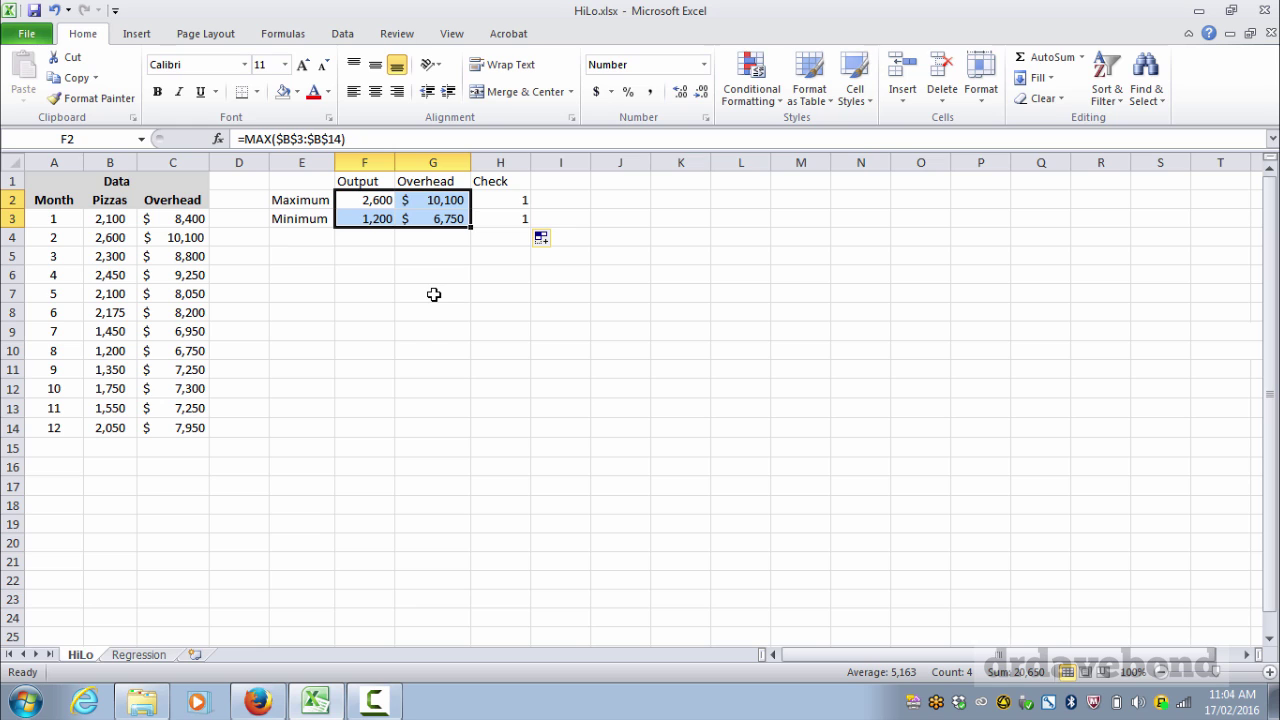
Step: Add a 'Marginal' label in E4 with =F2-F3 in F4, giving 1,400
left_click(320, 239)
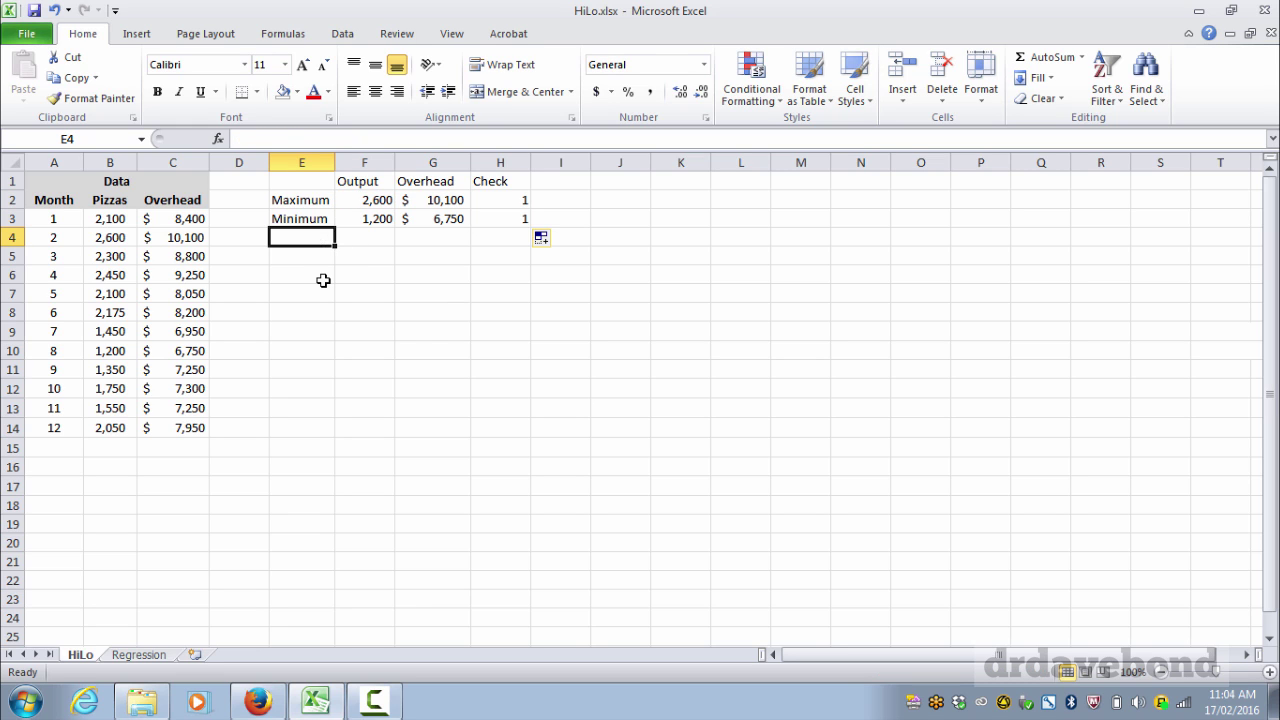
type("Marginal")
key("Tab")
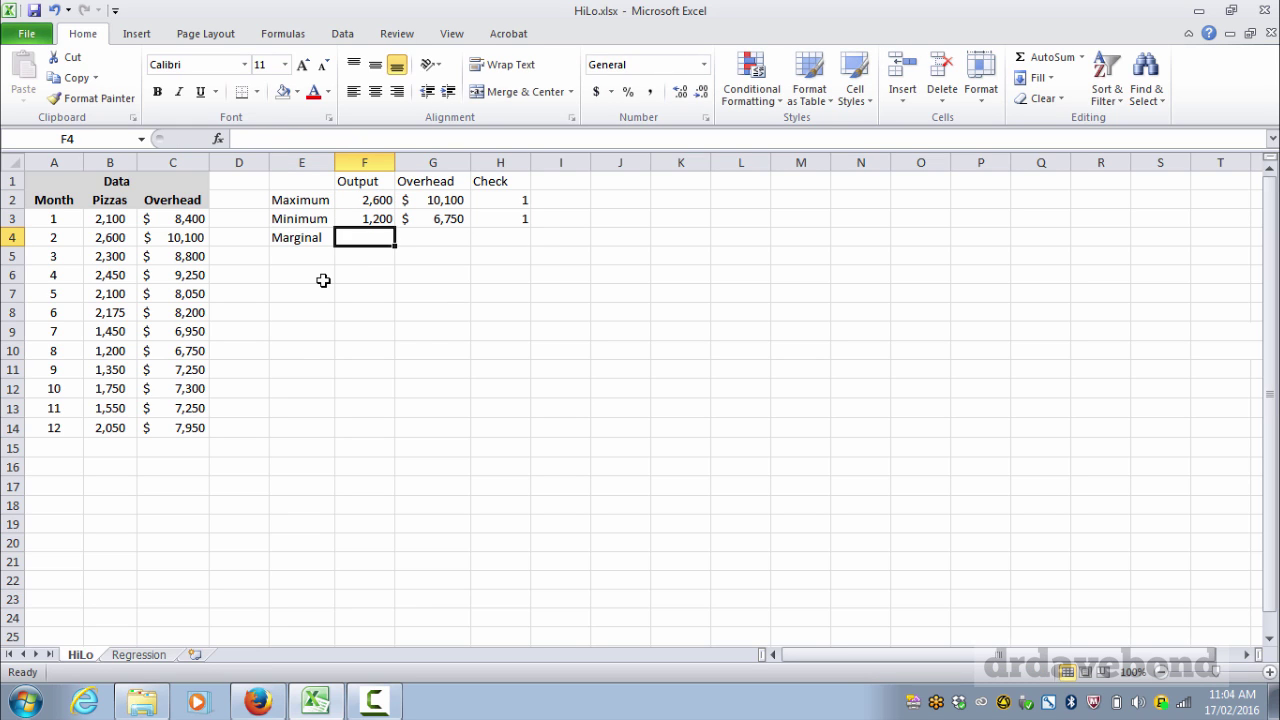
type("=")
key("Up")
key("Up")
type("-")
key("Up")
key("Return")
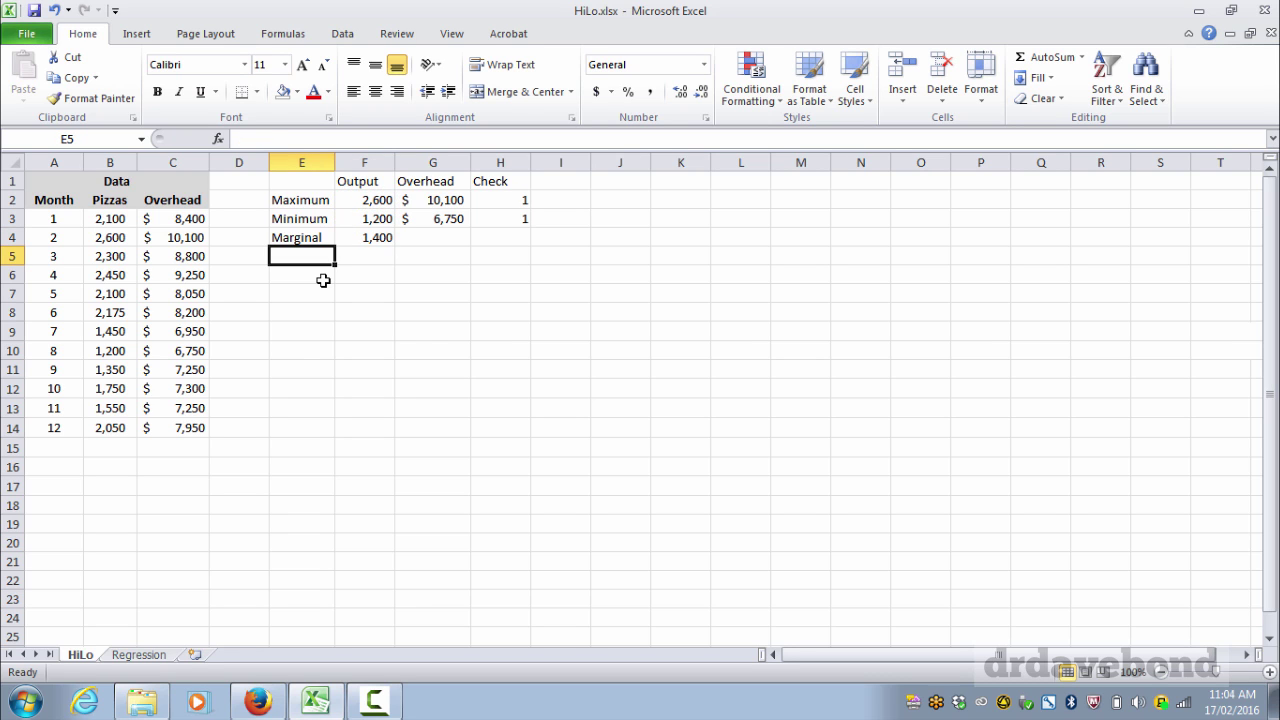
Step: Fill the difference into G4 and format it as Accounting with no decimals, showing $3,350
left_click(378, 237)
left_click_drag(403, 245, 445, 242)
left_click(429, 290)
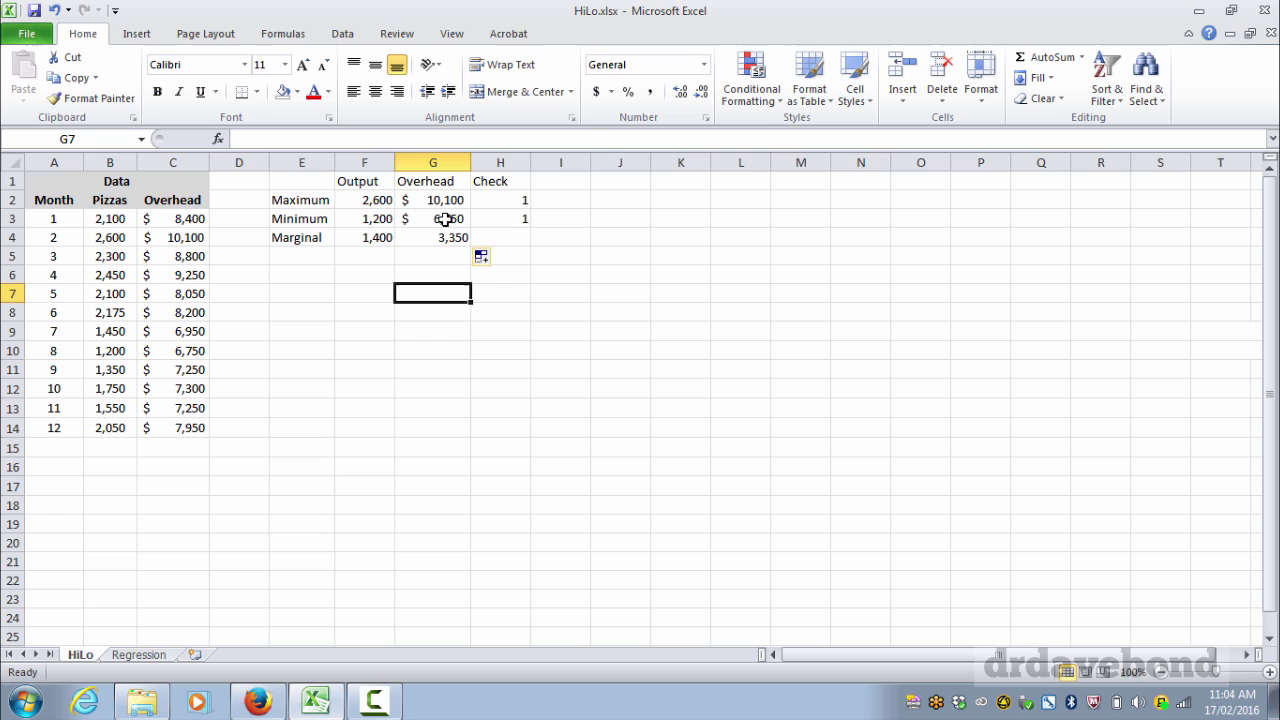
left_click(446, 238)
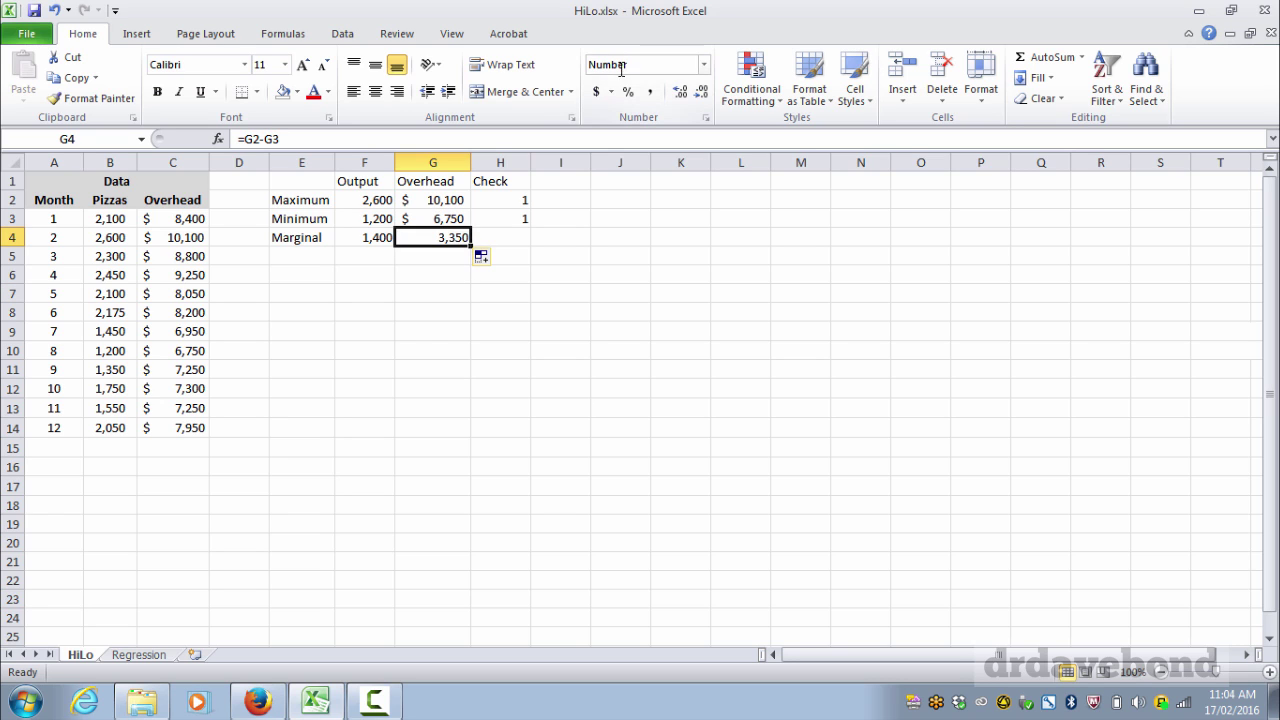
left_click(596, 91)
left_click(699, 91)
left_click(699, 91)
left_click(381, 287)
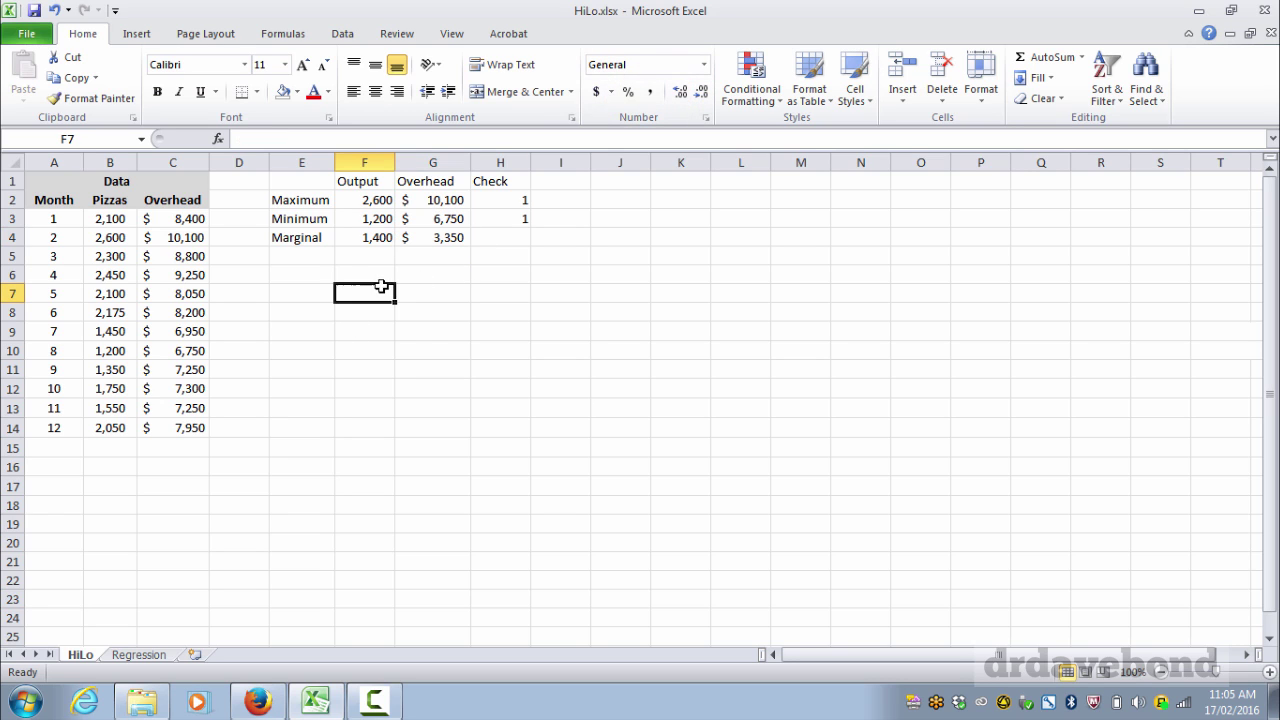
Step: Add a bottom border under the Minimum row E3:G3
left_click_drag(423, 217, 318, 218)
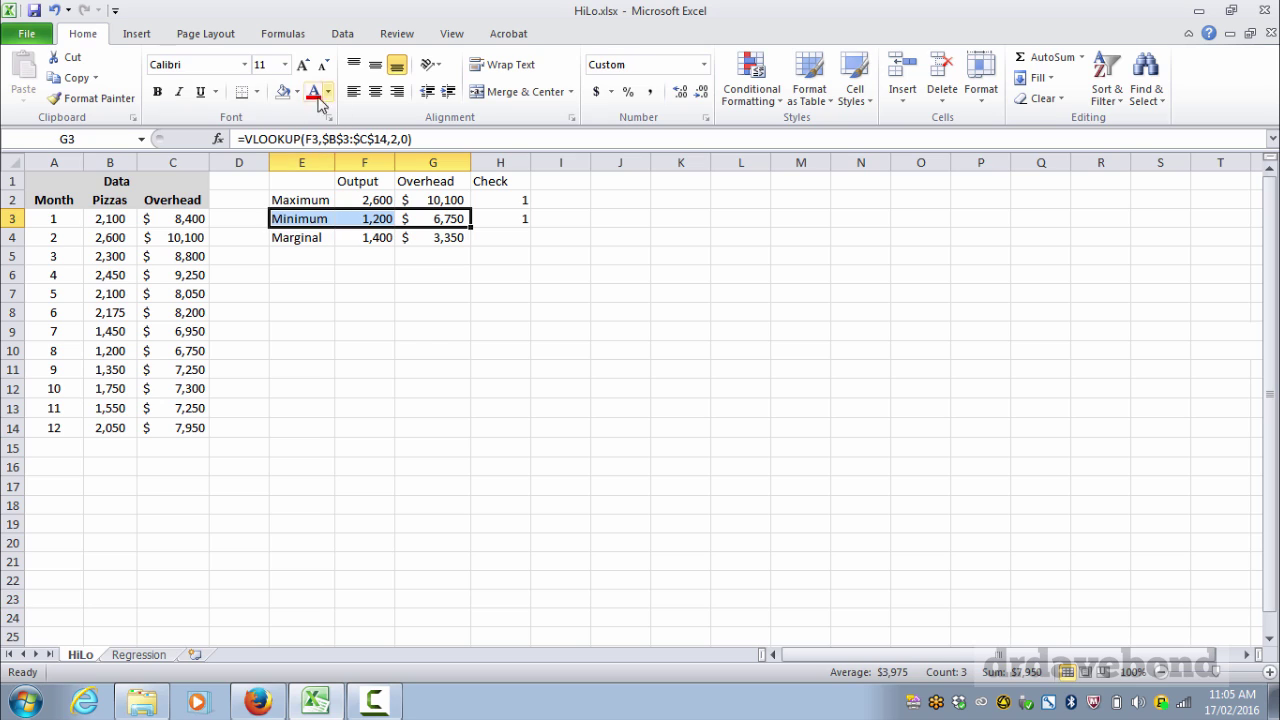
left_click(242, 92)
left_click(355, 309)
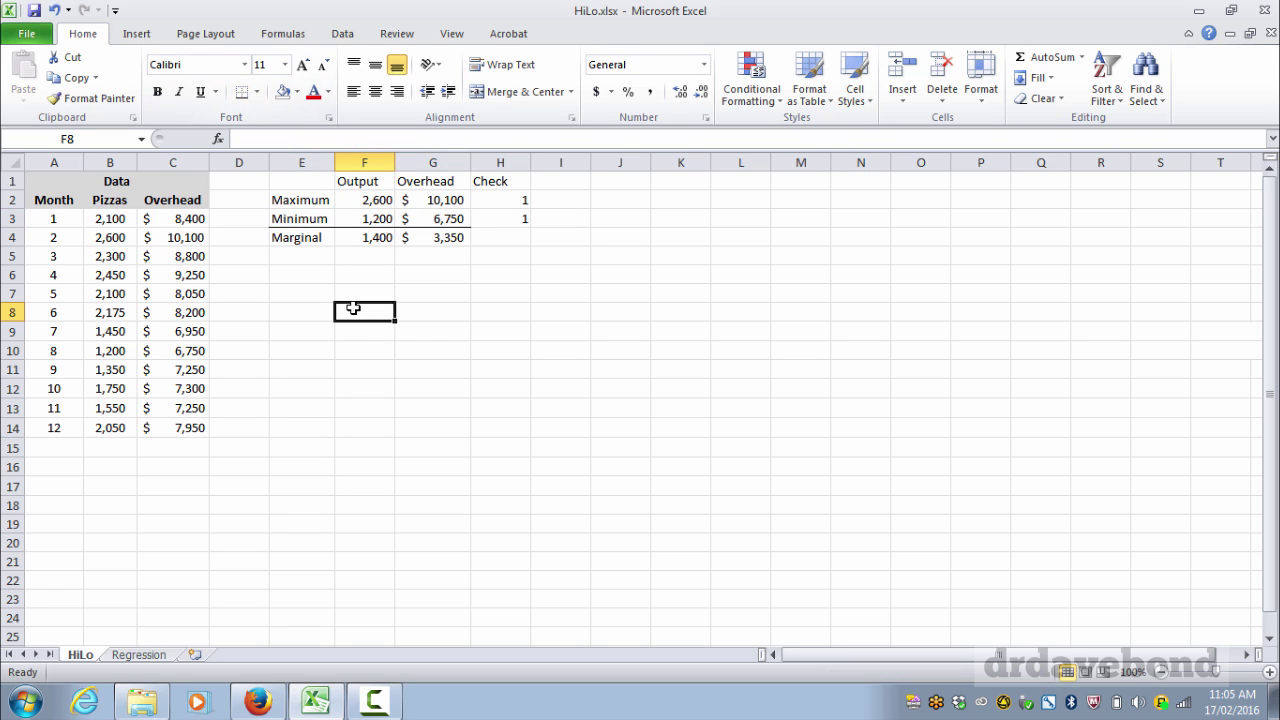
left_click(310, 269)
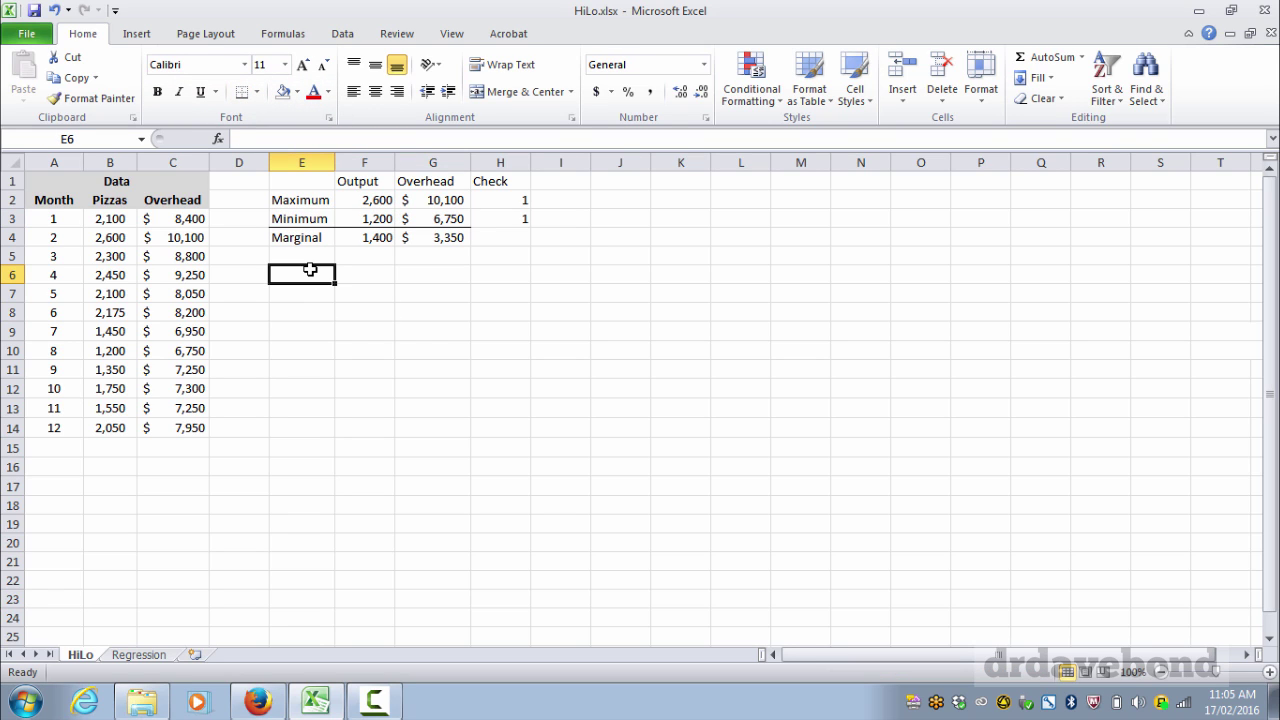
Step: Add a 'VC/unit' row with =G4/F4 giving $2.39, and a 'Total FC' label below
type("VC?")
key("BackSpace")
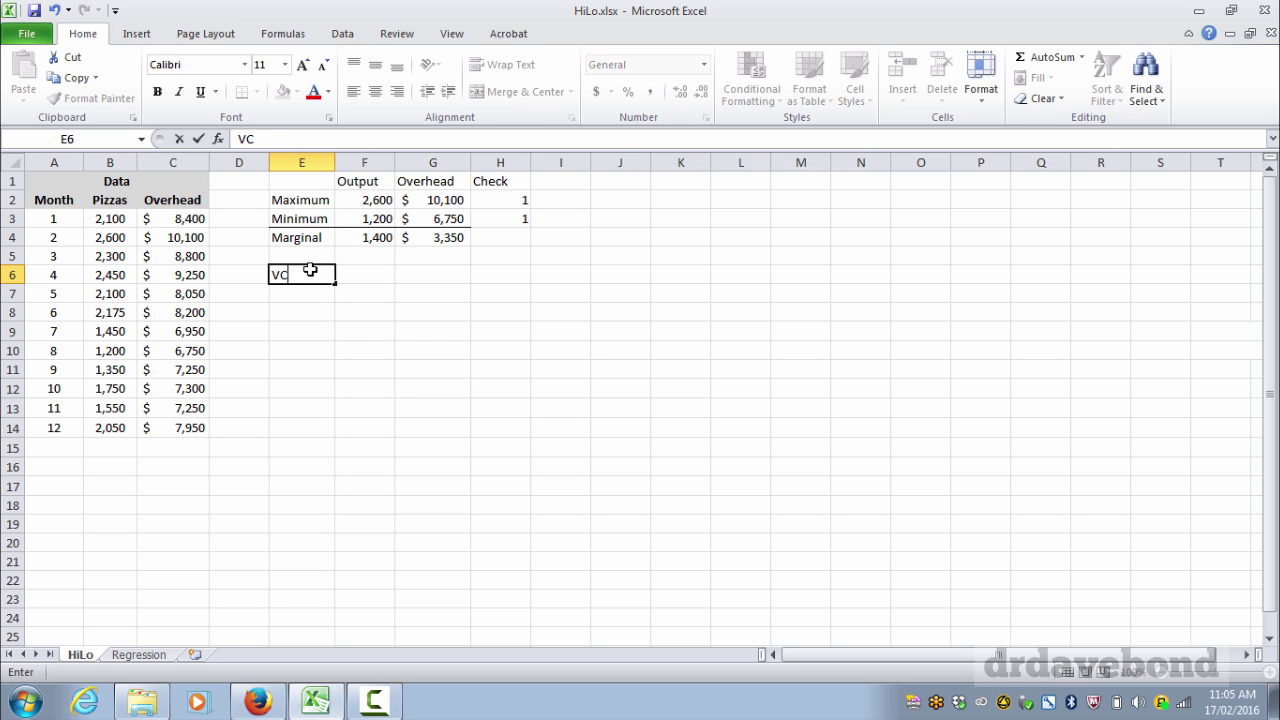
type("/unit")
key("Tab")
key("Tab")
type("=")
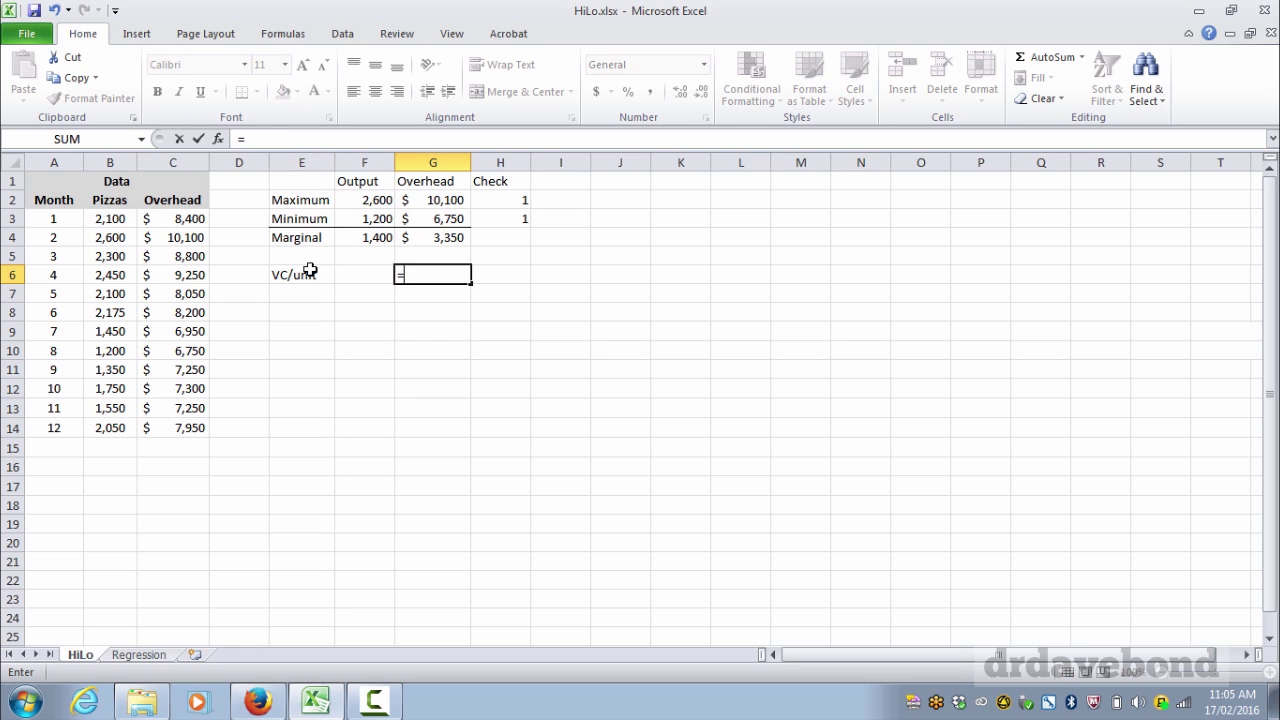
key("Up")
key("Up")
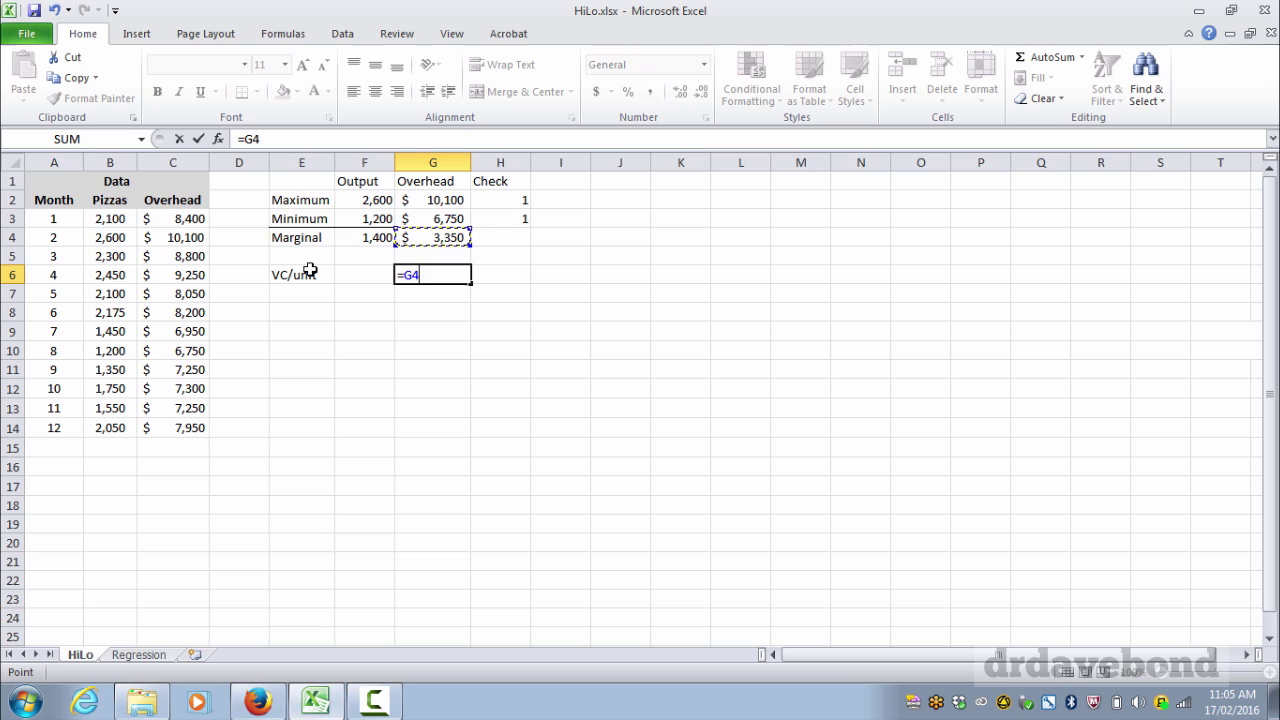
type("/")
key("Up")
key("Up")
key("Left")
key("Return")
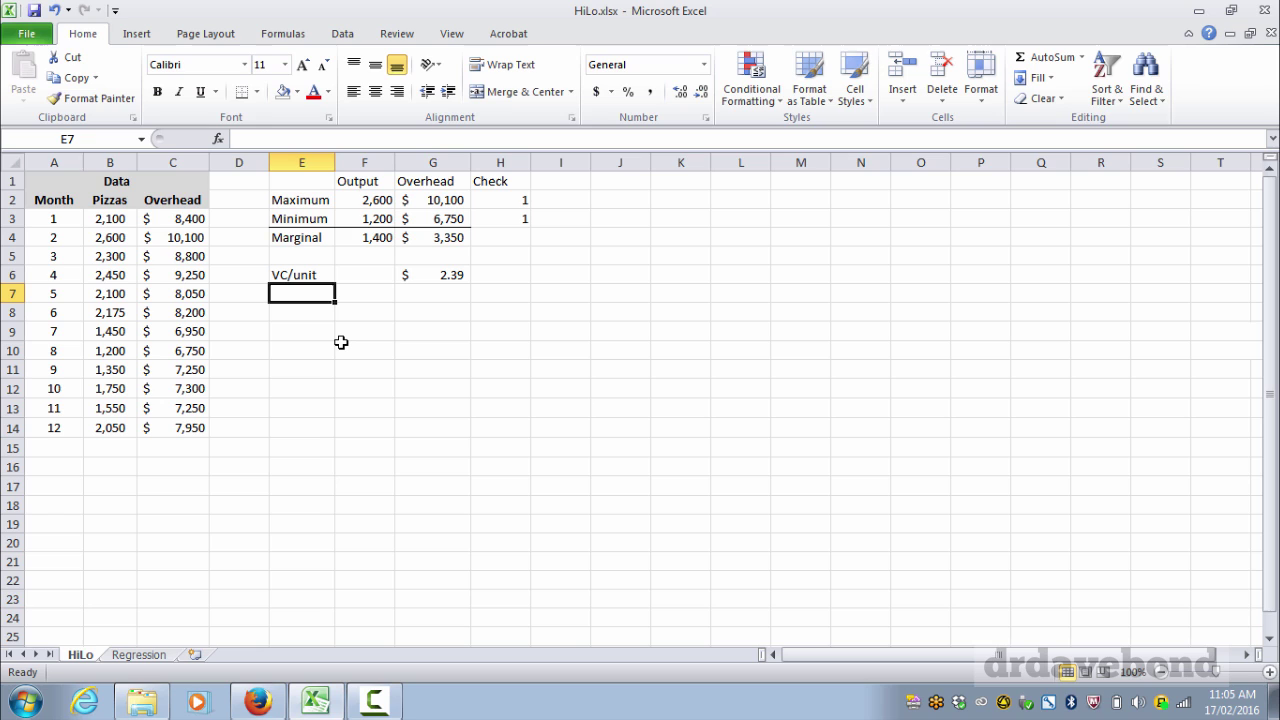
type("Total")
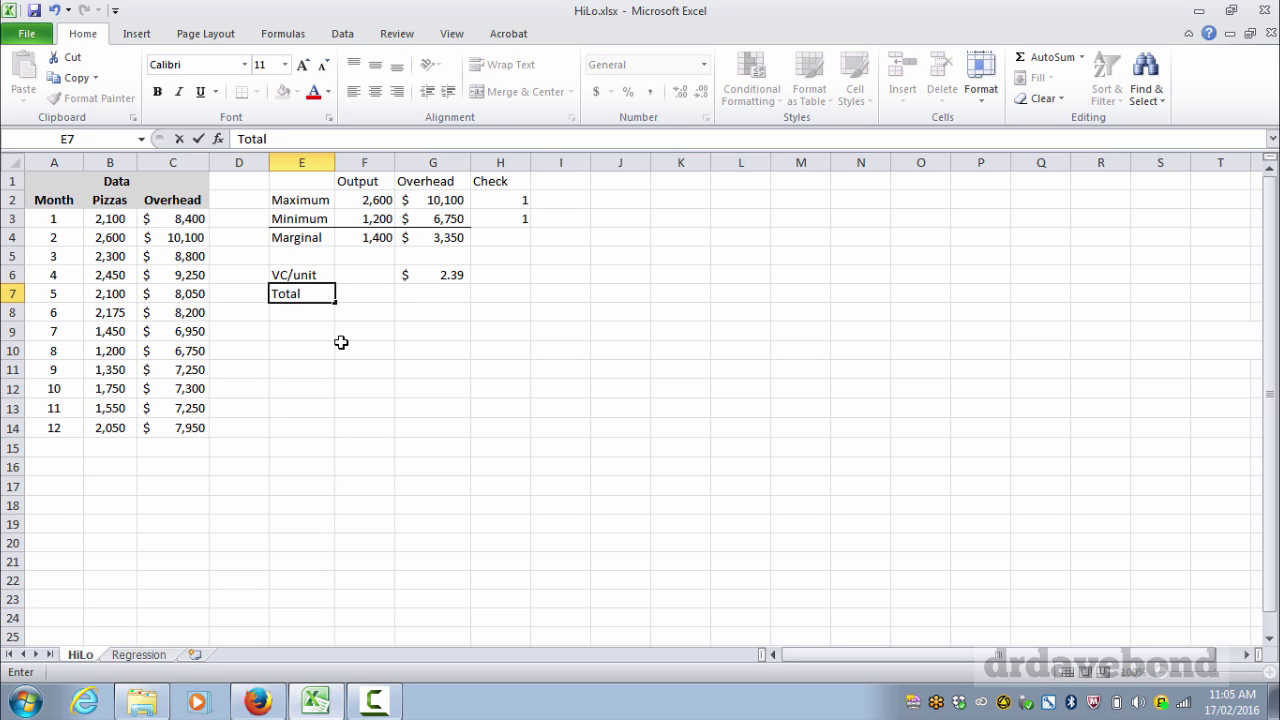
type(" FC")
key("Tab")
key("Tab")
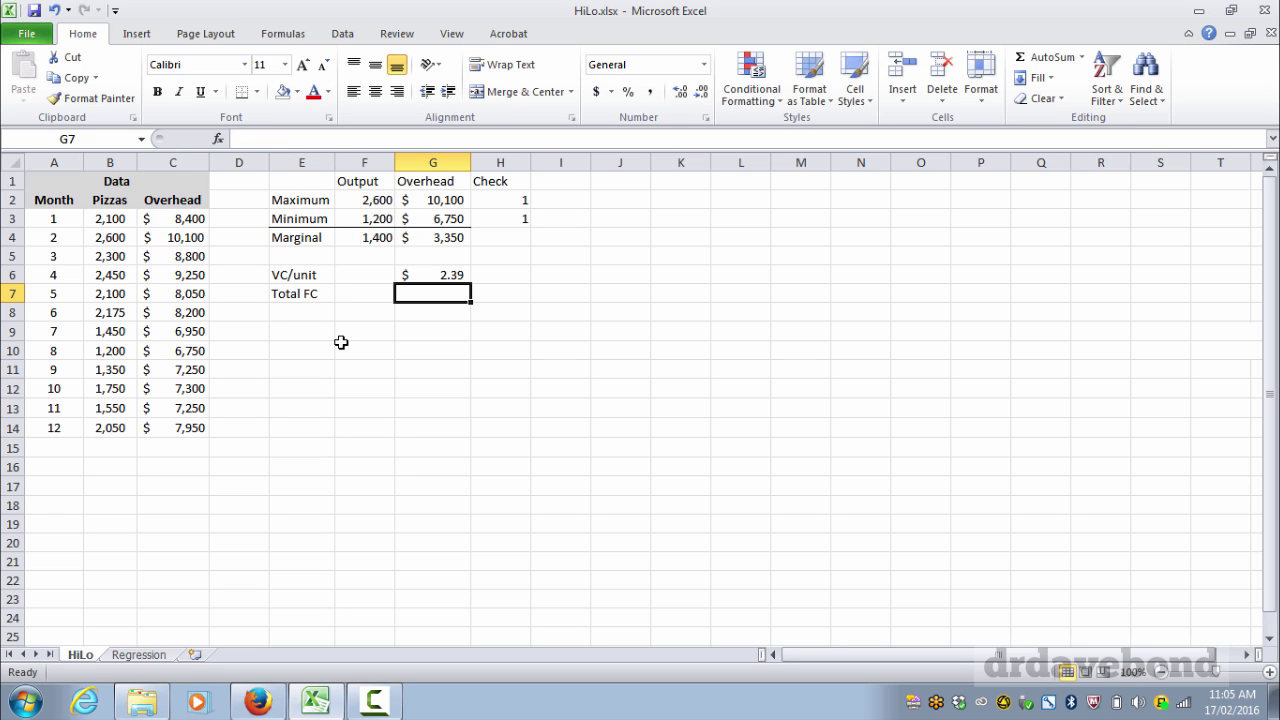
Step: Add the column headers Total VC in I1 and Total FC in J1
left_click(568, 178)
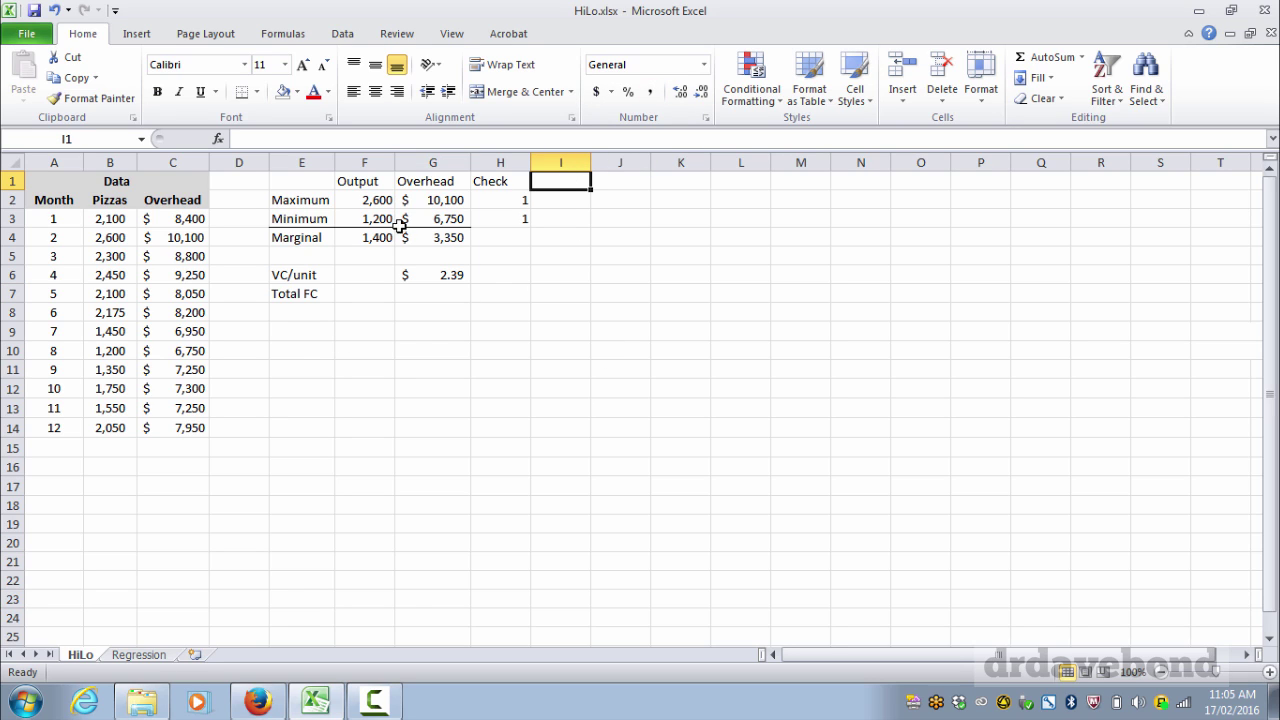
left_click(355, 203)
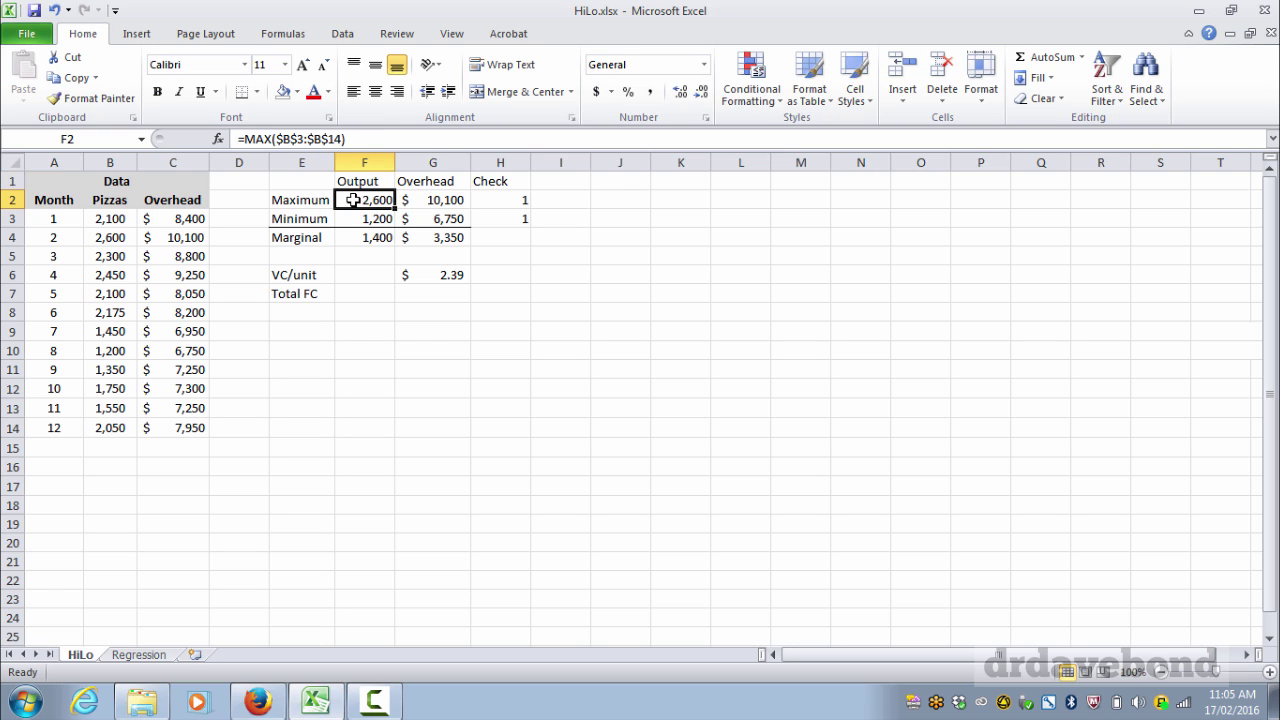
left_click(357, 219)
left_click(568, 184)
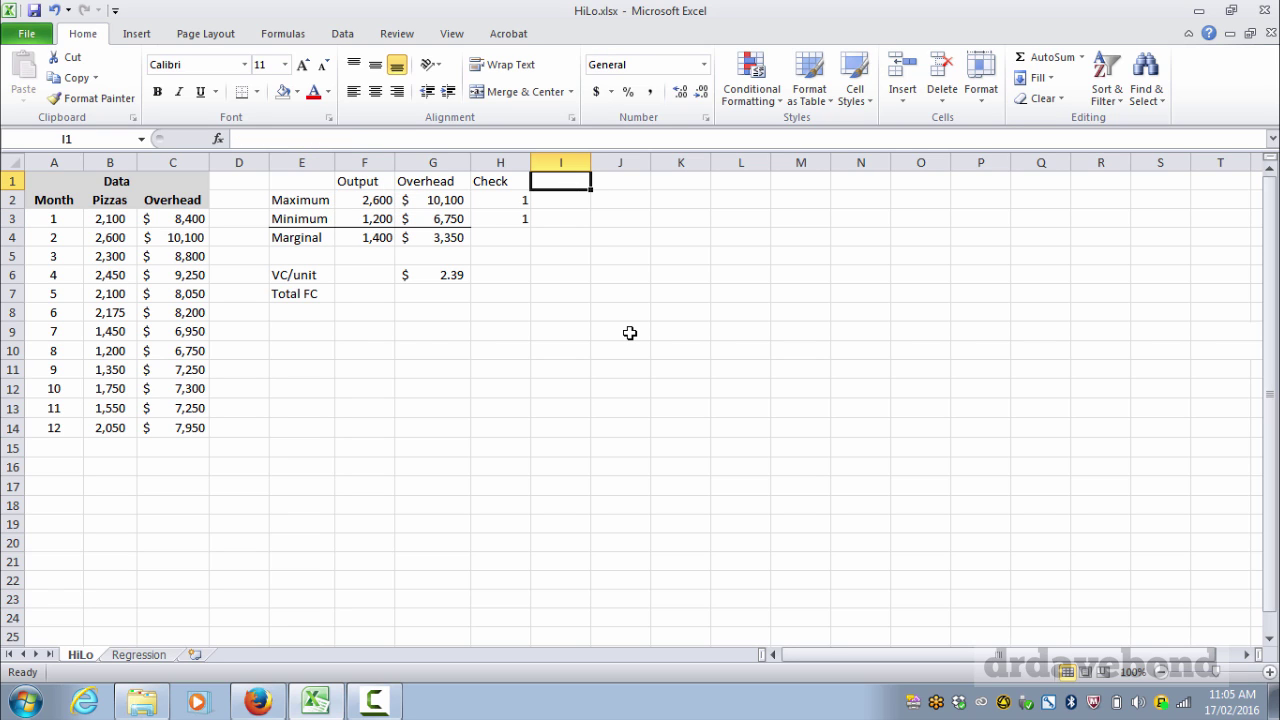
type("Total VC")
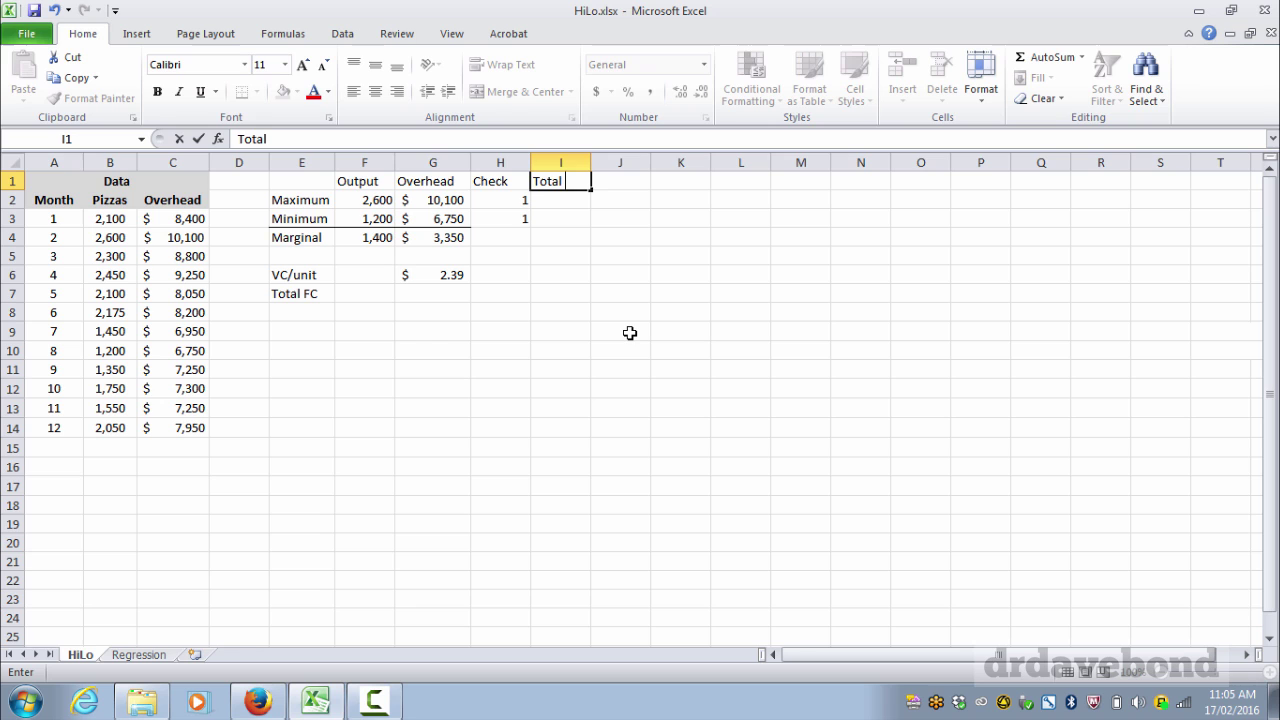
key("Tab")
type("Total FC")
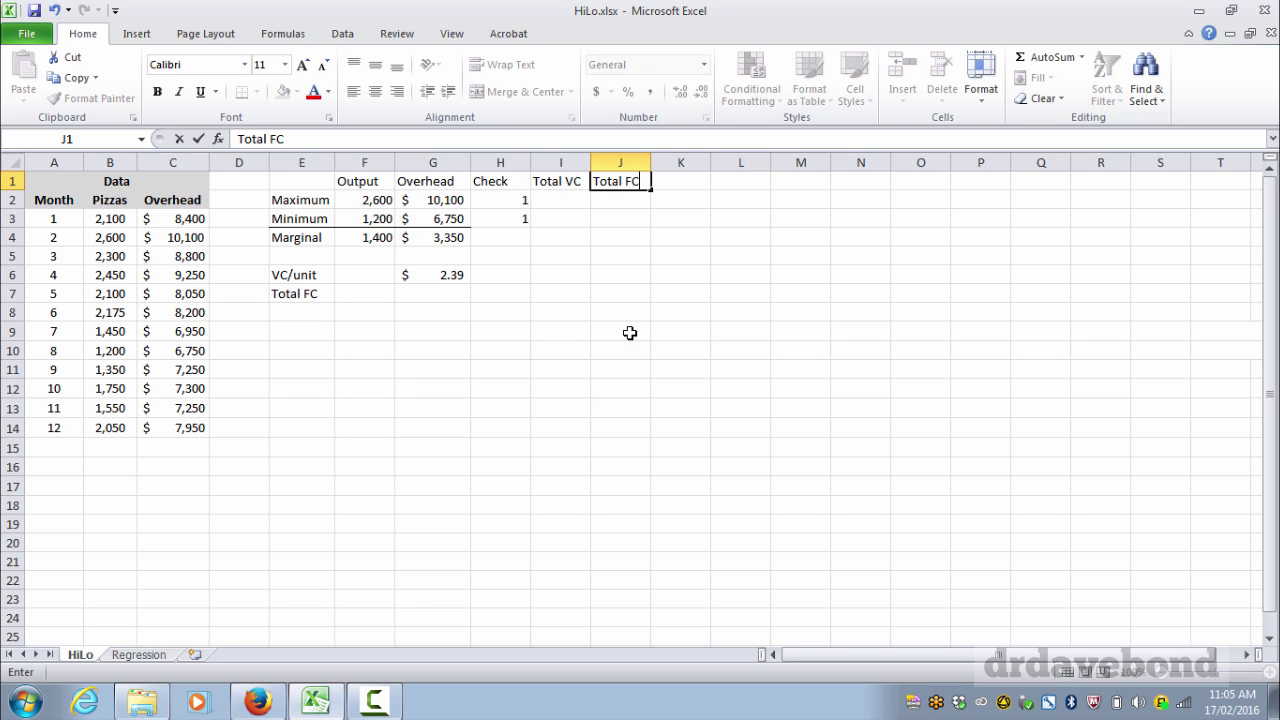
key("Return")
Step: Enter =F2*$G$6 in I2 and fill it to I3, giving $6,221.43 and $2,871.43
type("=")
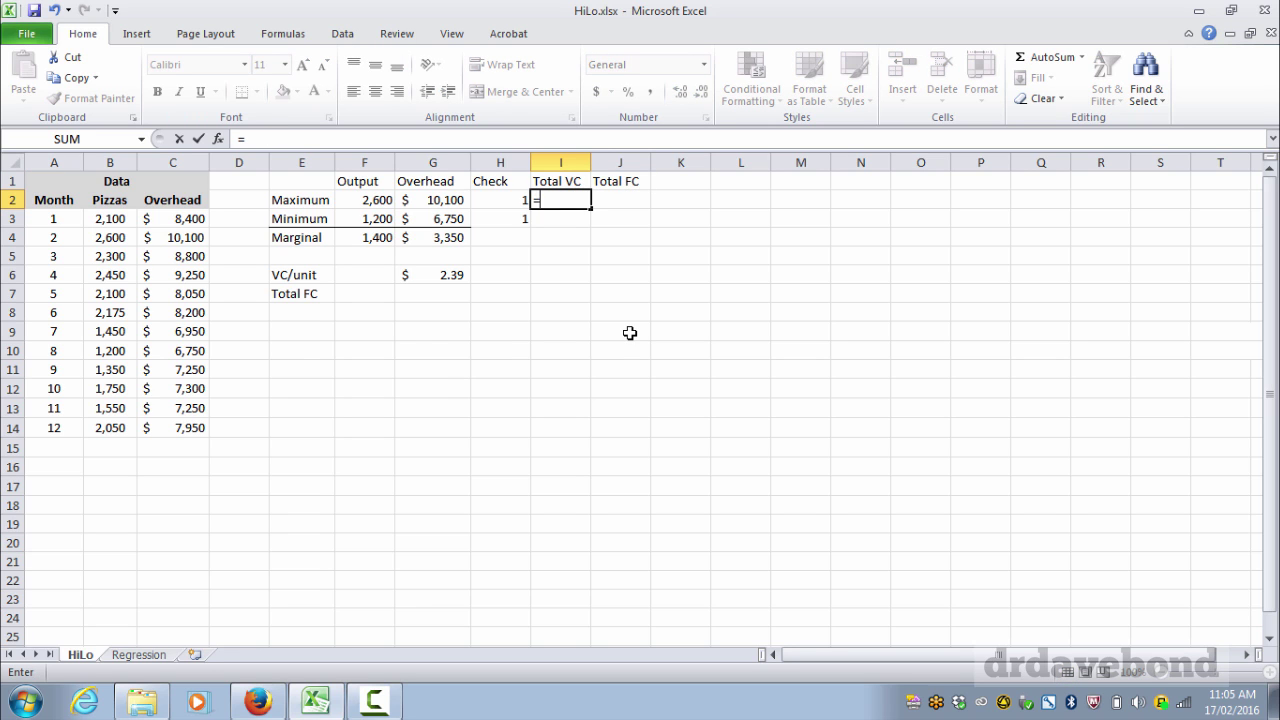
left_click(372, 200)
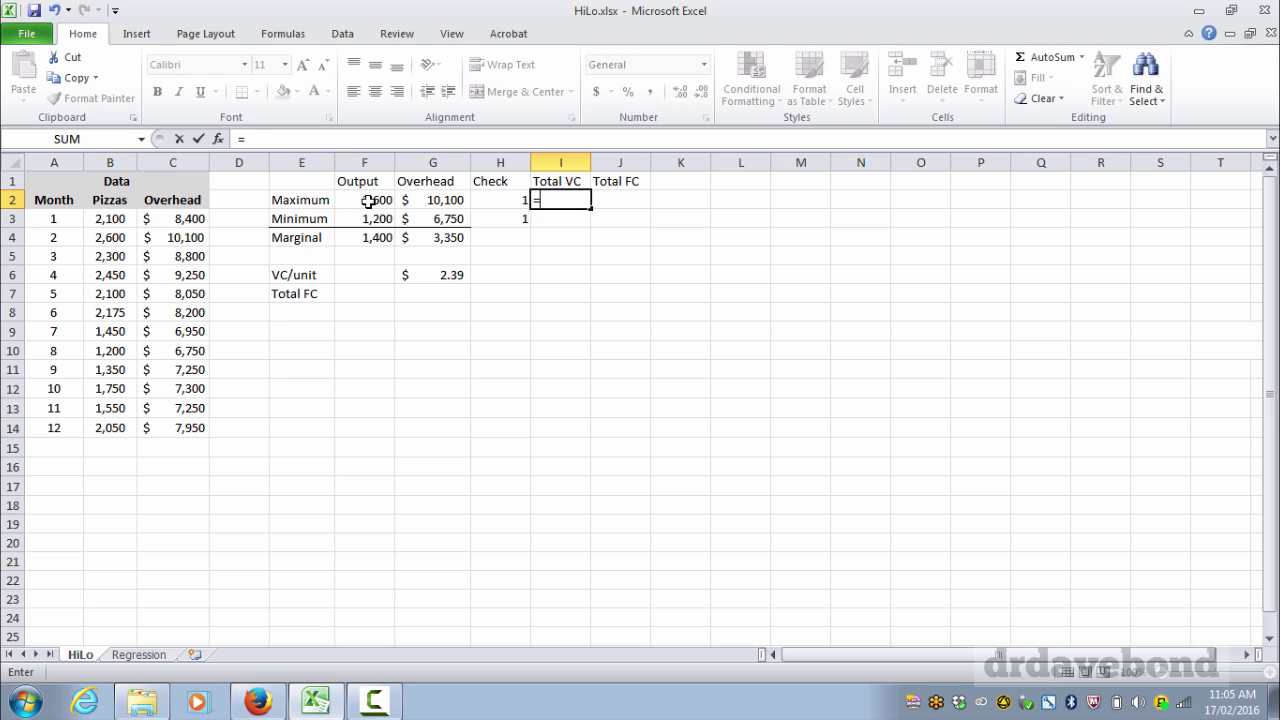
type("*")
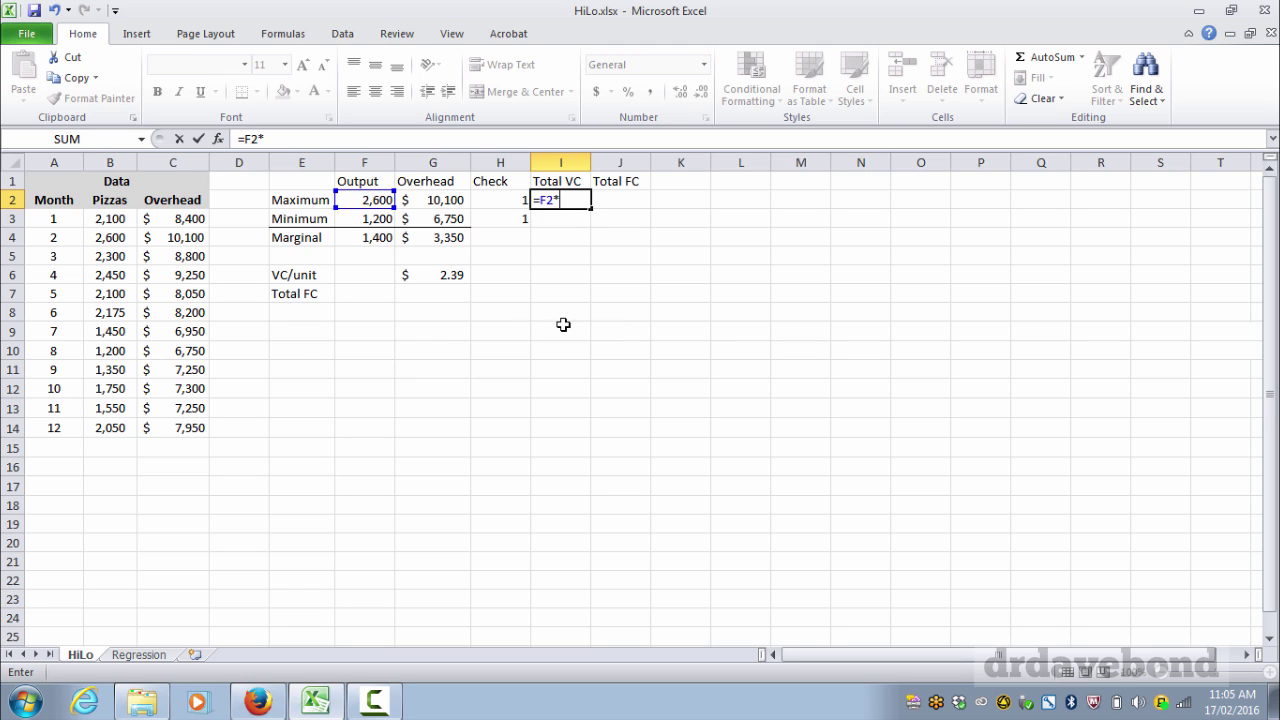
left_click(430, 276)
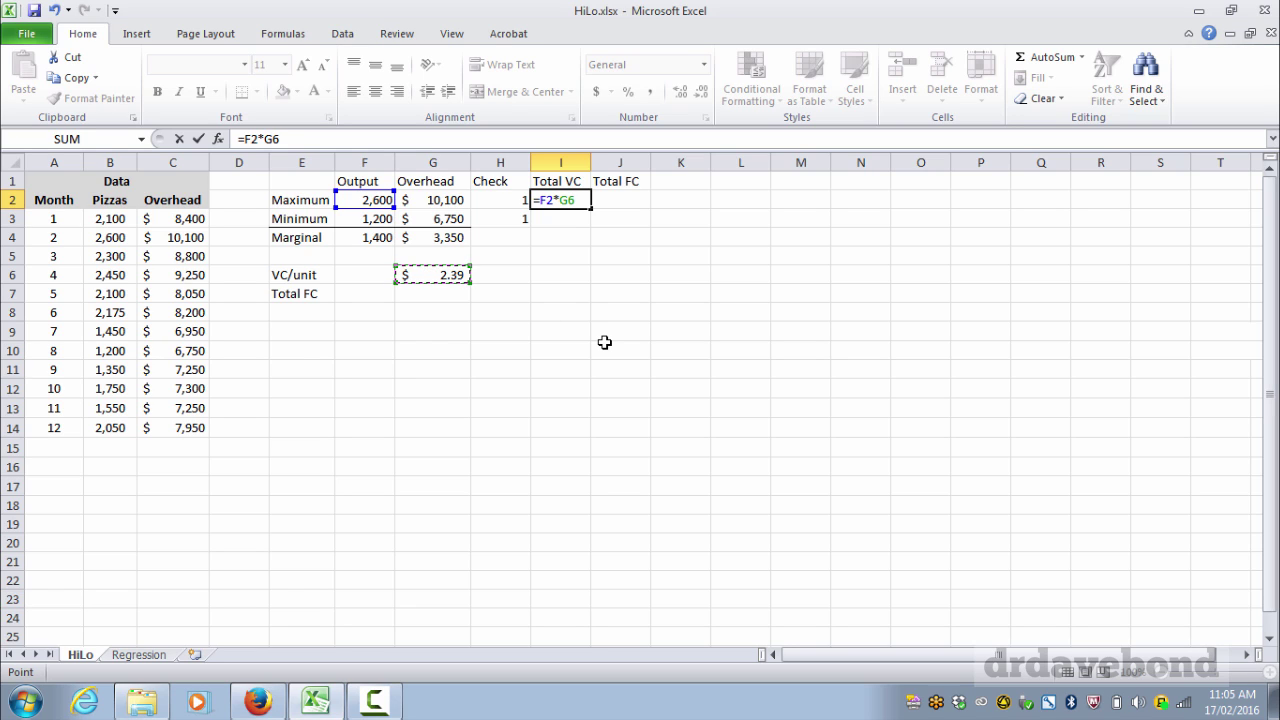
key("F4")
key("Return")
key("Up")
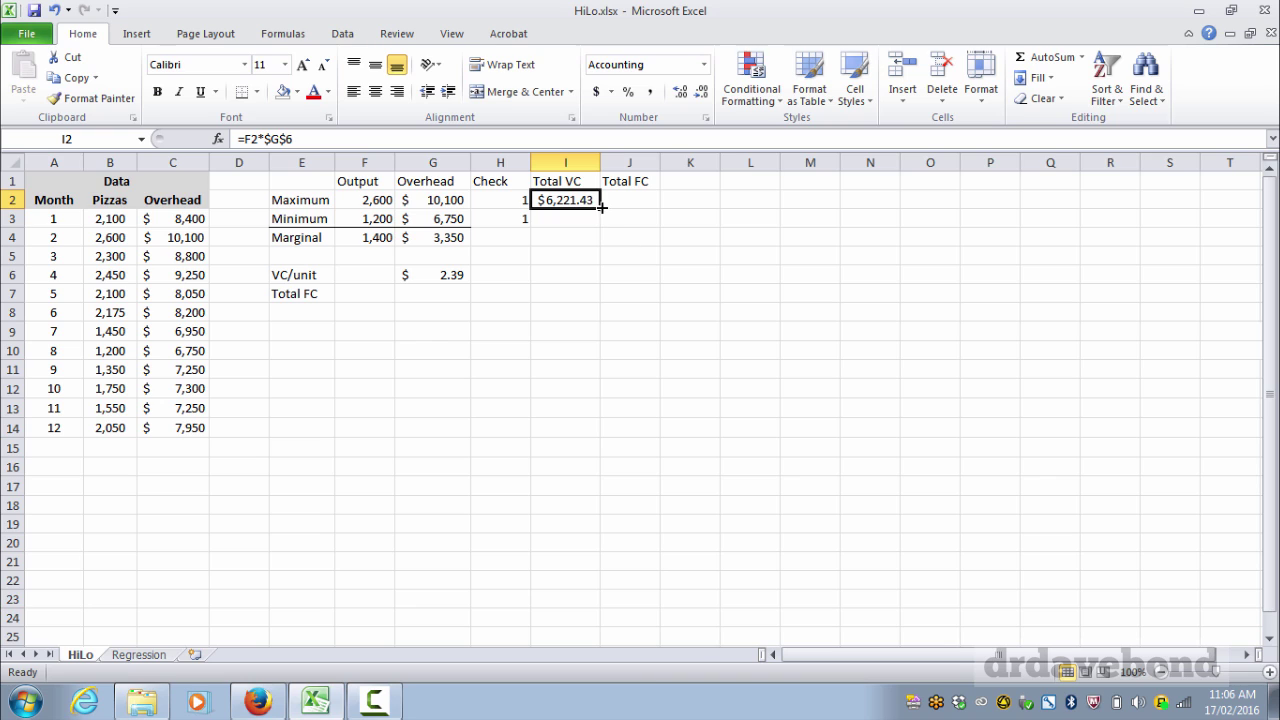
left_click_drag(601, 205, 606, 228)
left_click(626, 288)
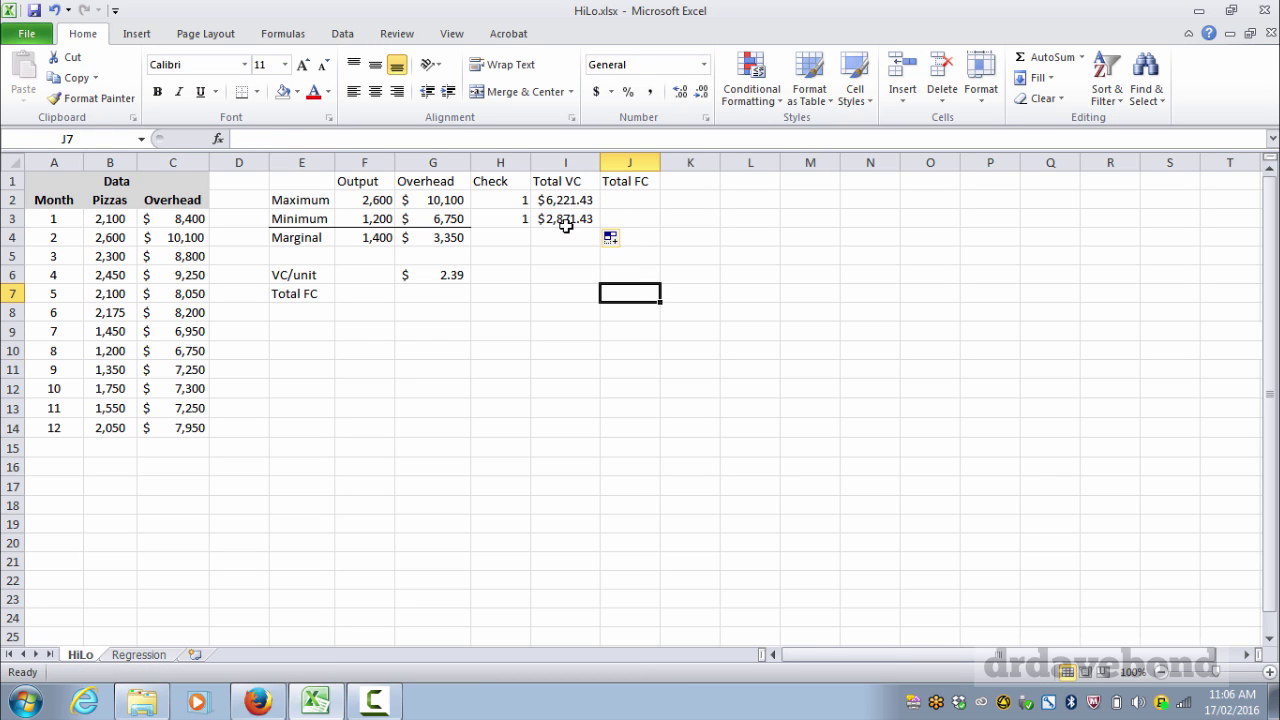
left_click(564, 220)
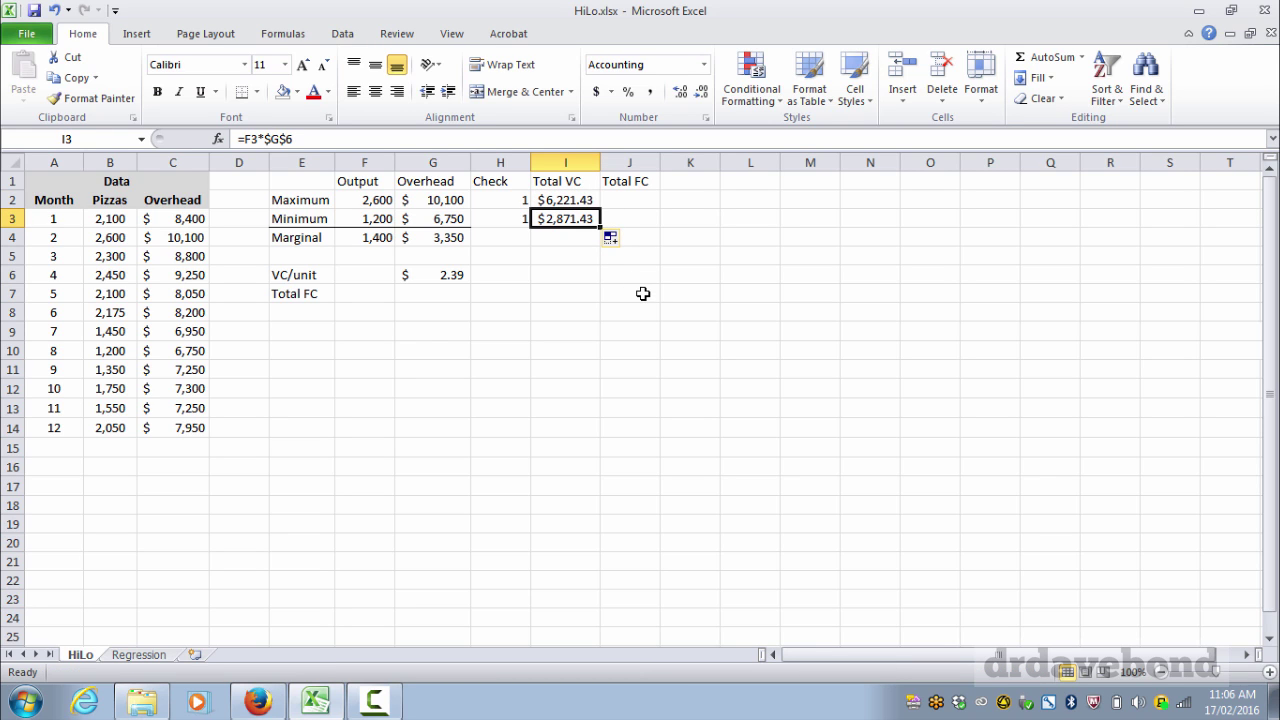
left_click(618, 198)
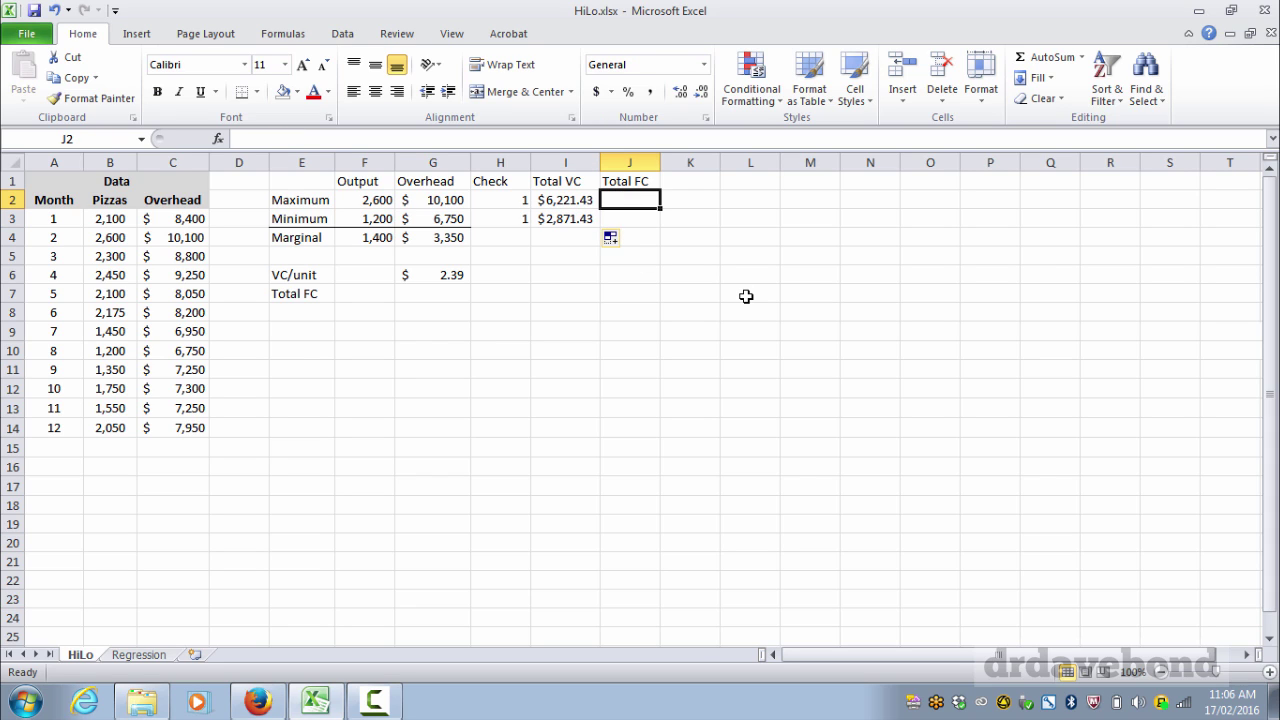
Step: Enter =G2-I2 in J2 and fill it to J3, giving $3,878.57 in both rows
type("=")
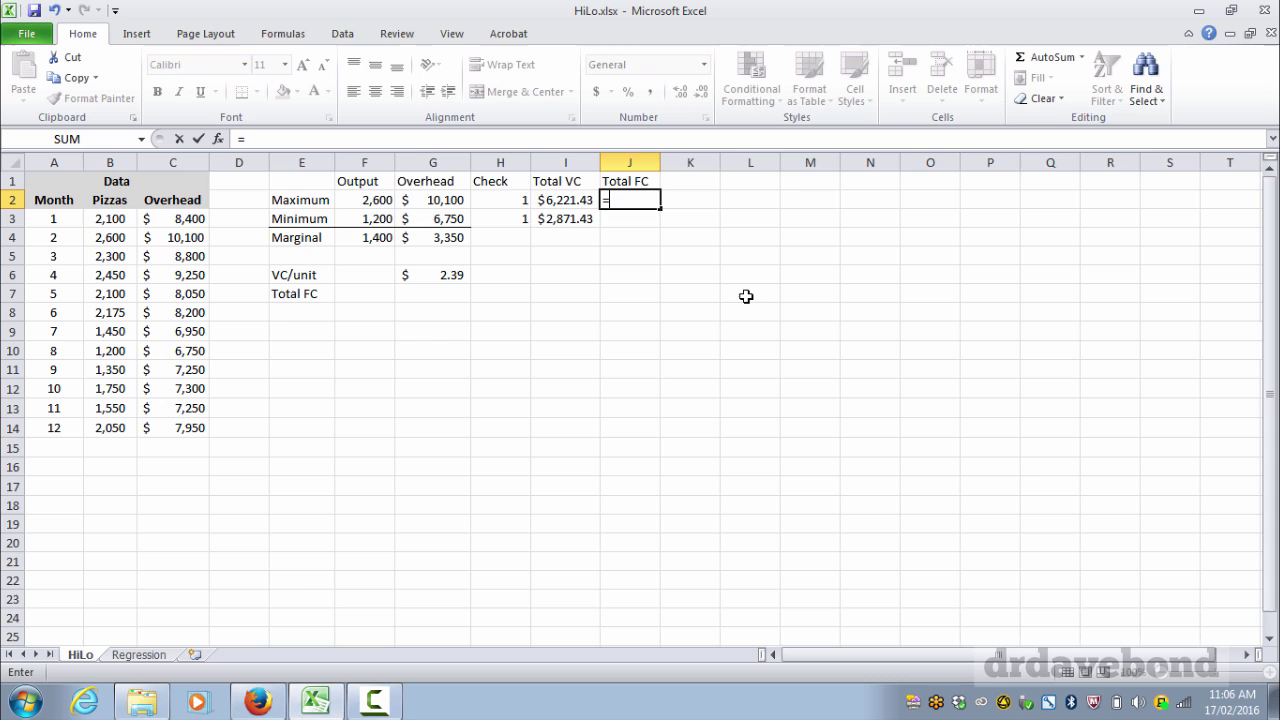
key("Left")
key("Left")
key("Left")
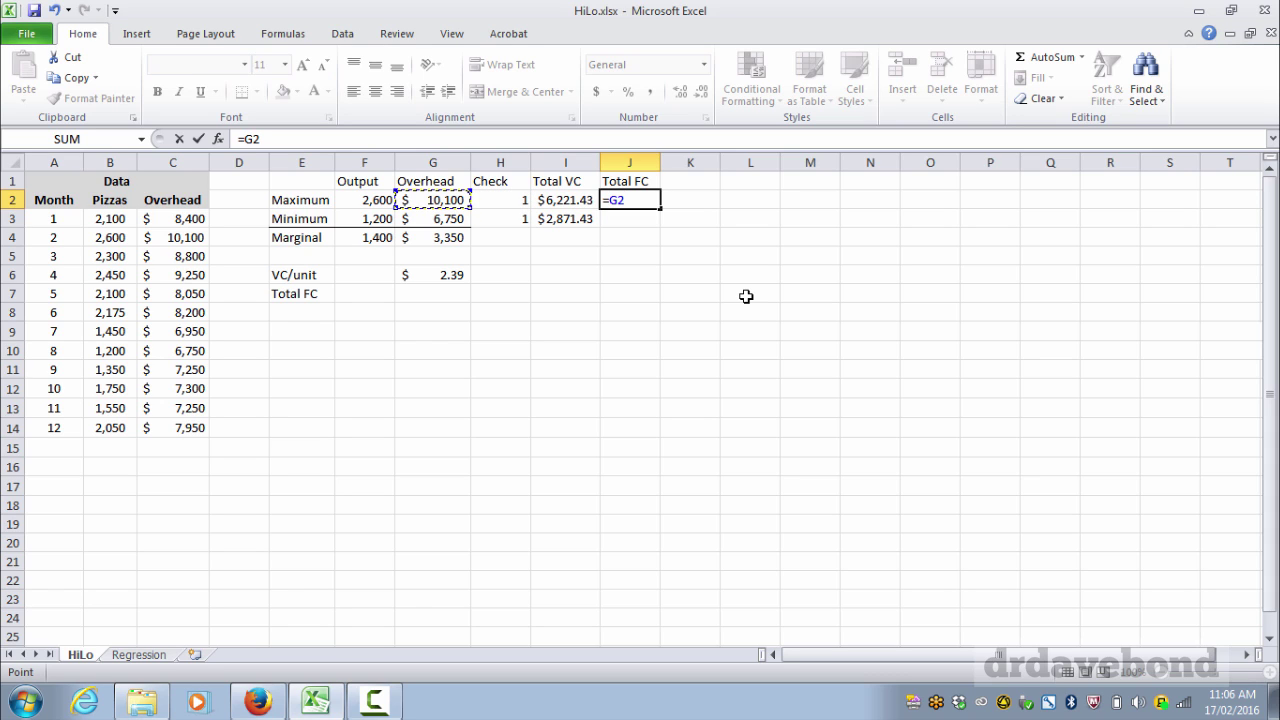
type("-")
key("Left")
key("Return")
key("Up")
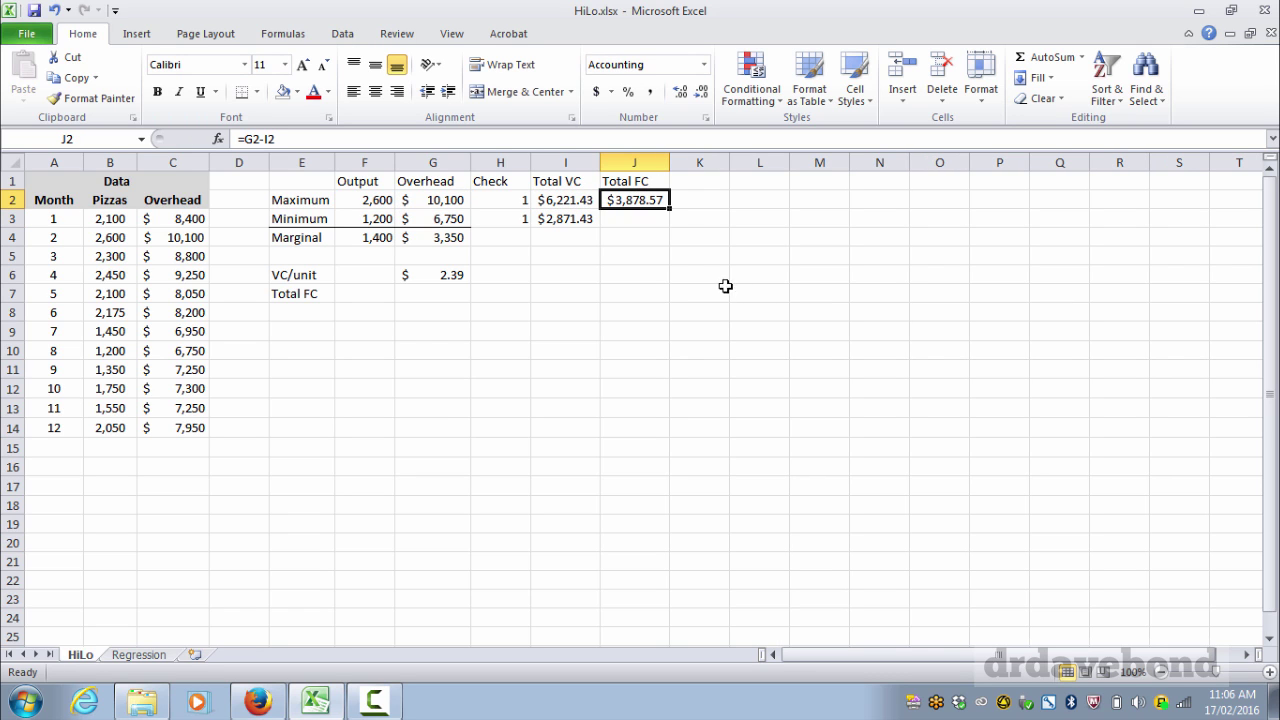
left_click_drag(669, 209, 673, 227)
left_click(700, 260)
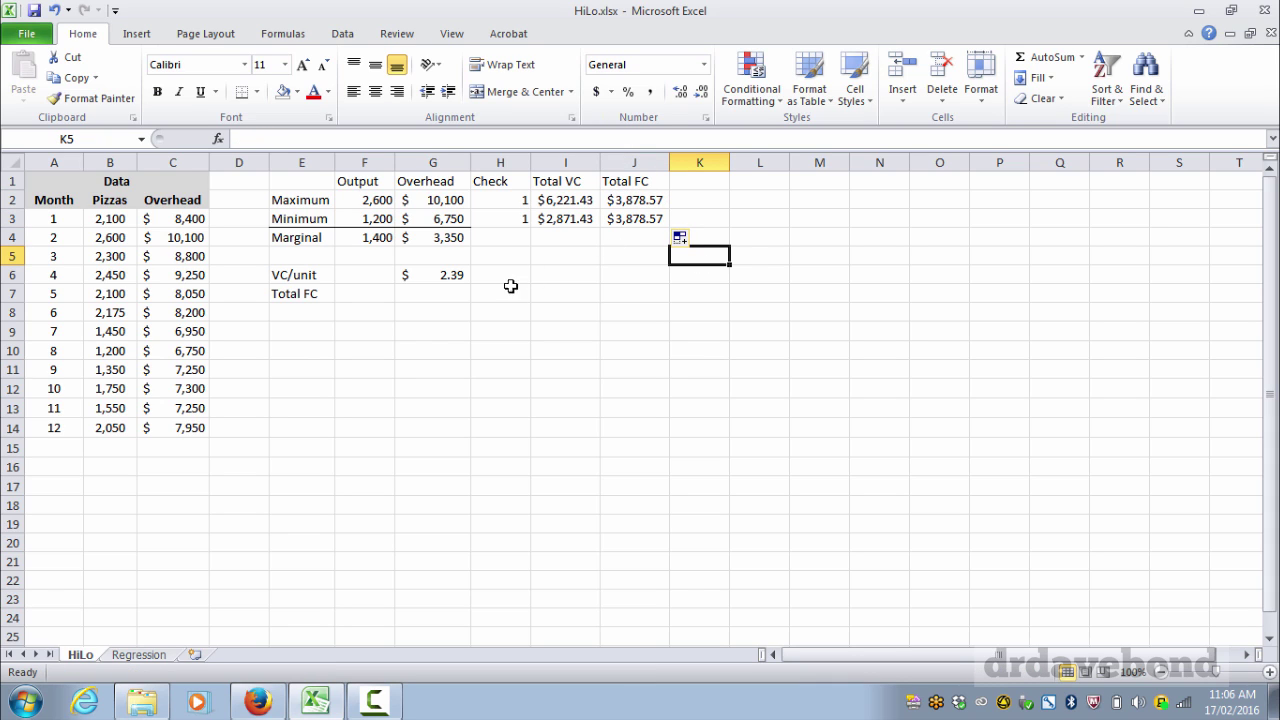
Step: Link the Total FC cell G7 to J2 with =J2
left_click(450, 292)
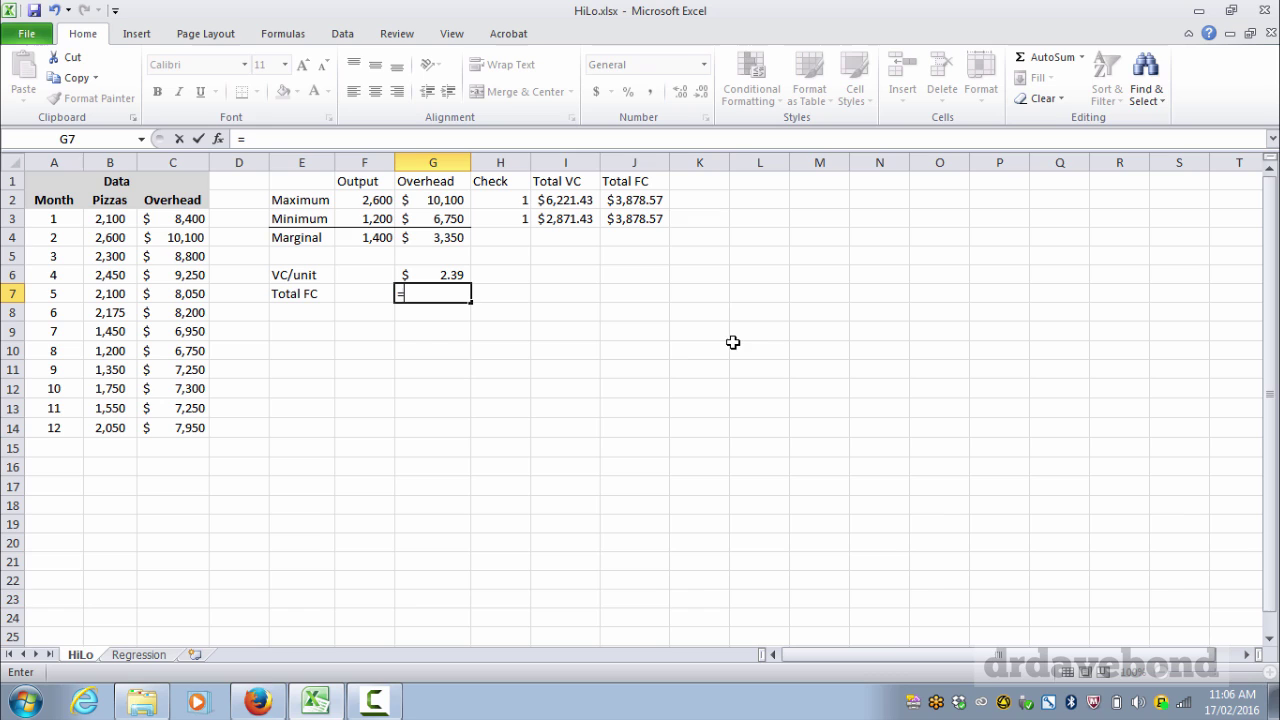
left_click(642, 203)
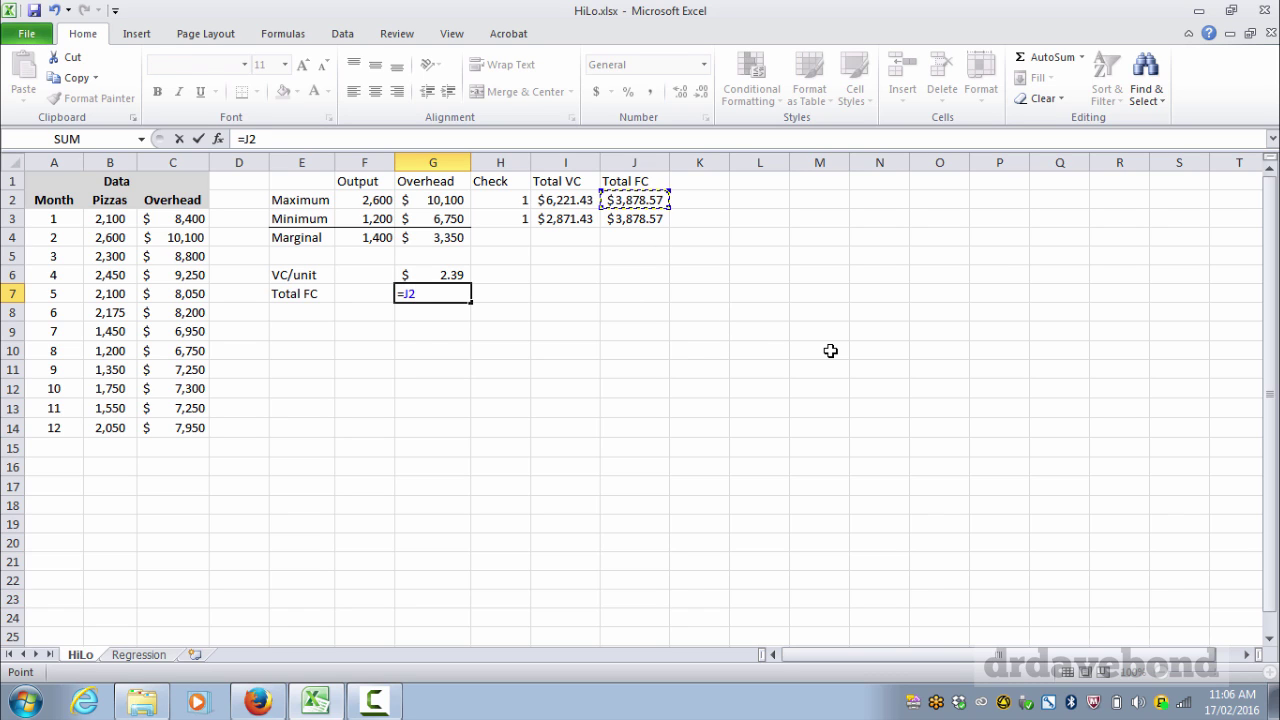
key("Return")
key("Up")
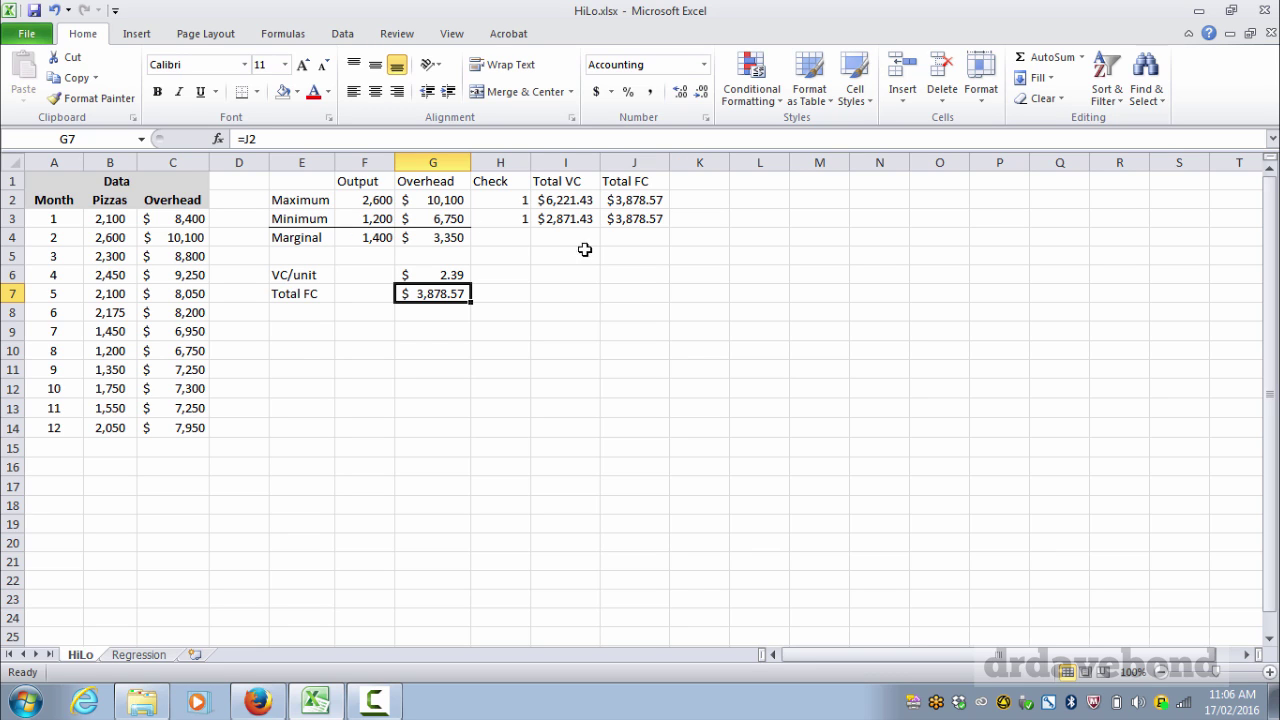
Step: Write the cost function rows 'Total cost = Total FC + VC/unit*Qty' and 'Total cost = 3879 + 2.39*Qty'
left_click_drag(302, 183, 596, 216)
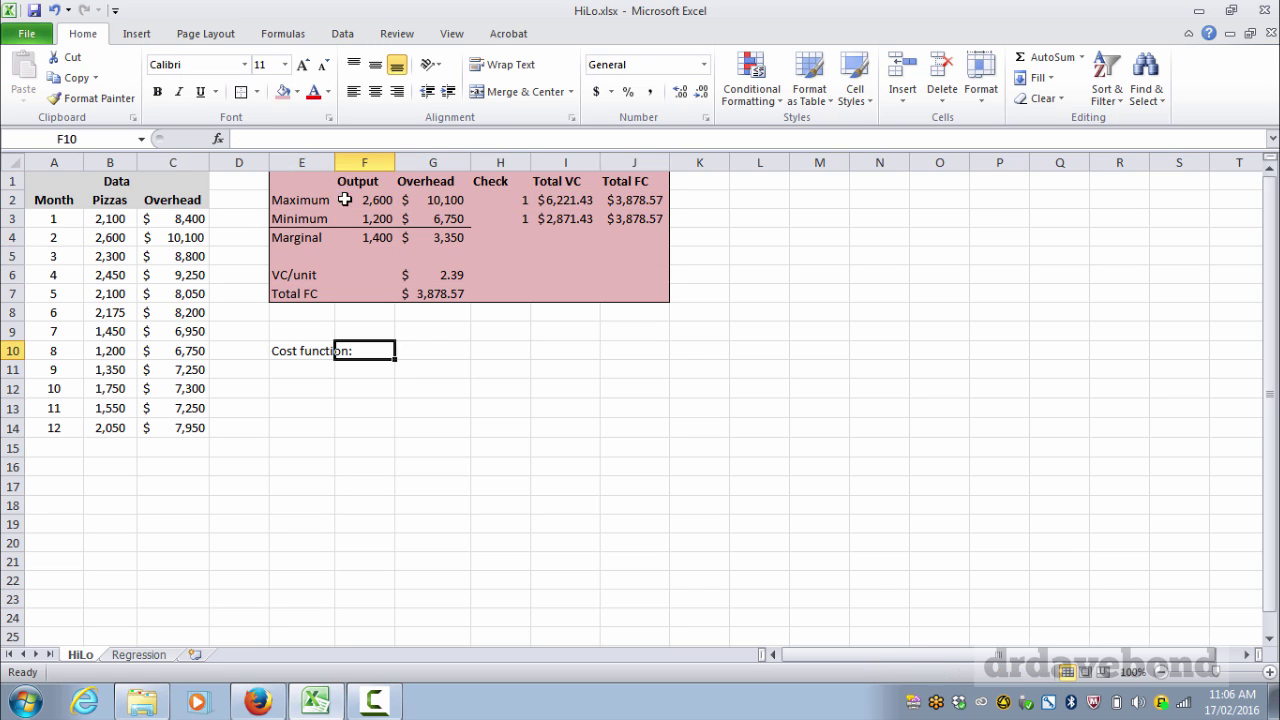
double_click(335, 162)
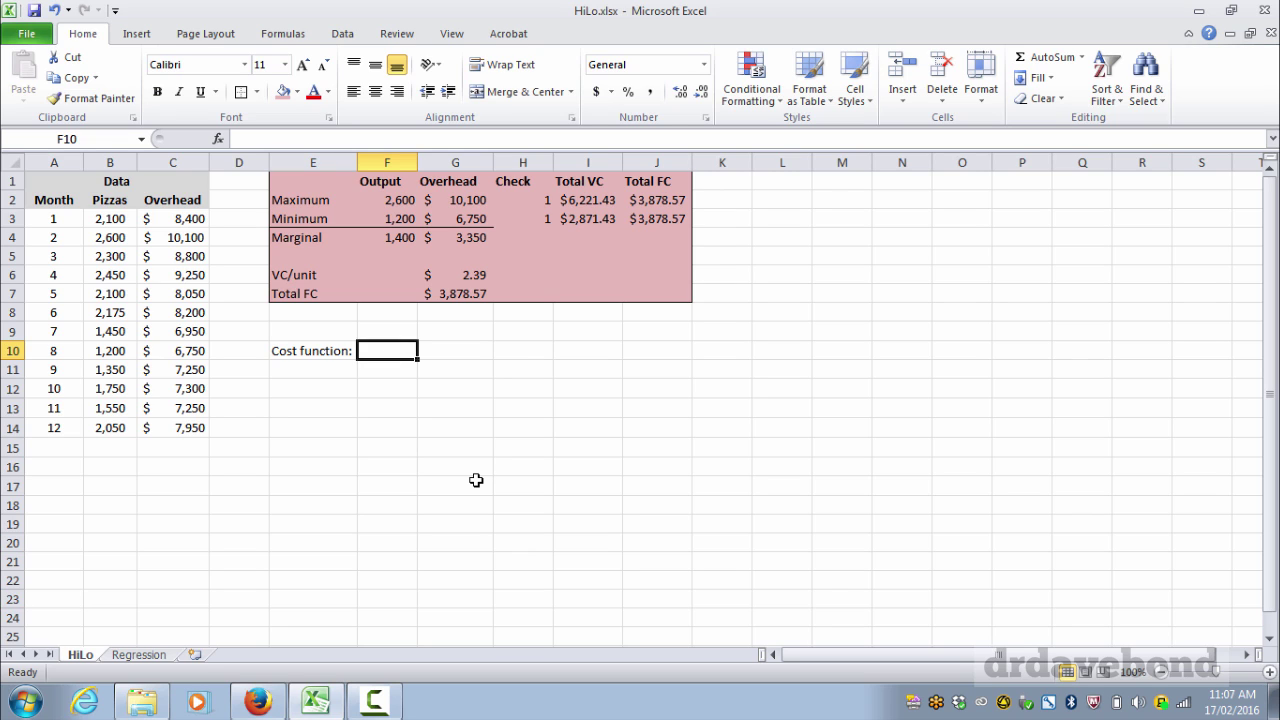
type("Total")
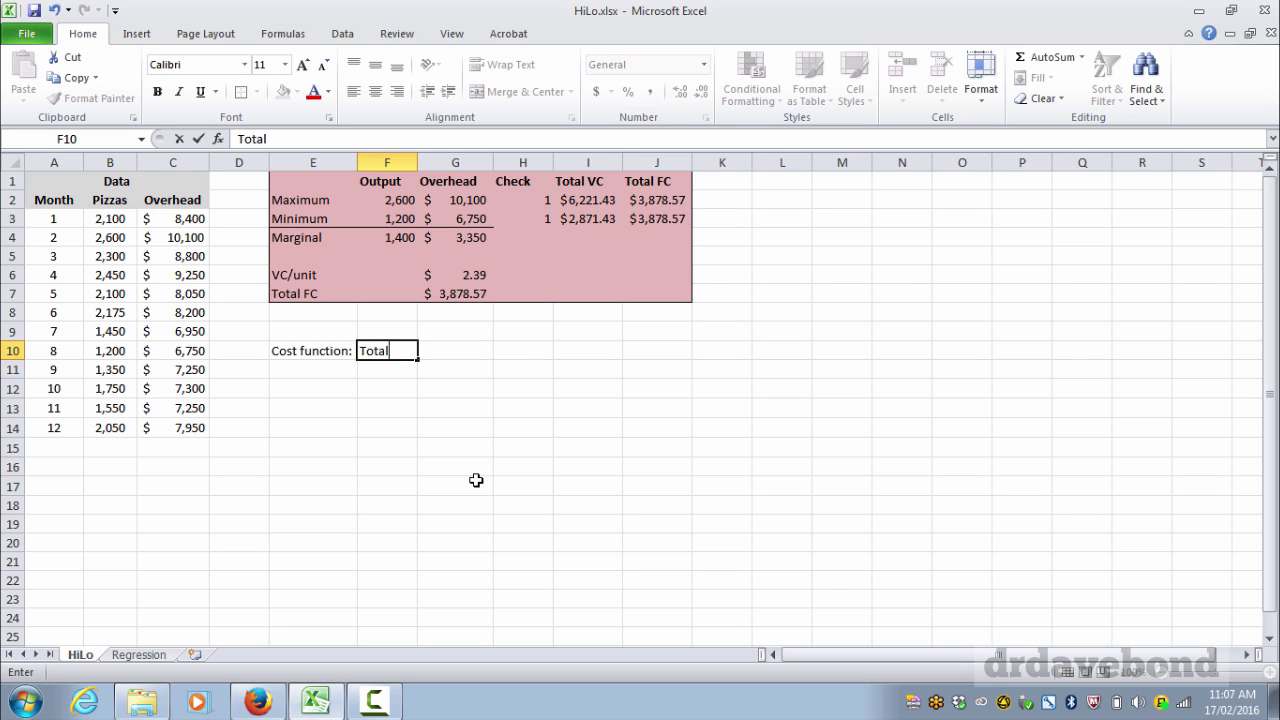
type(" cost = Total F")
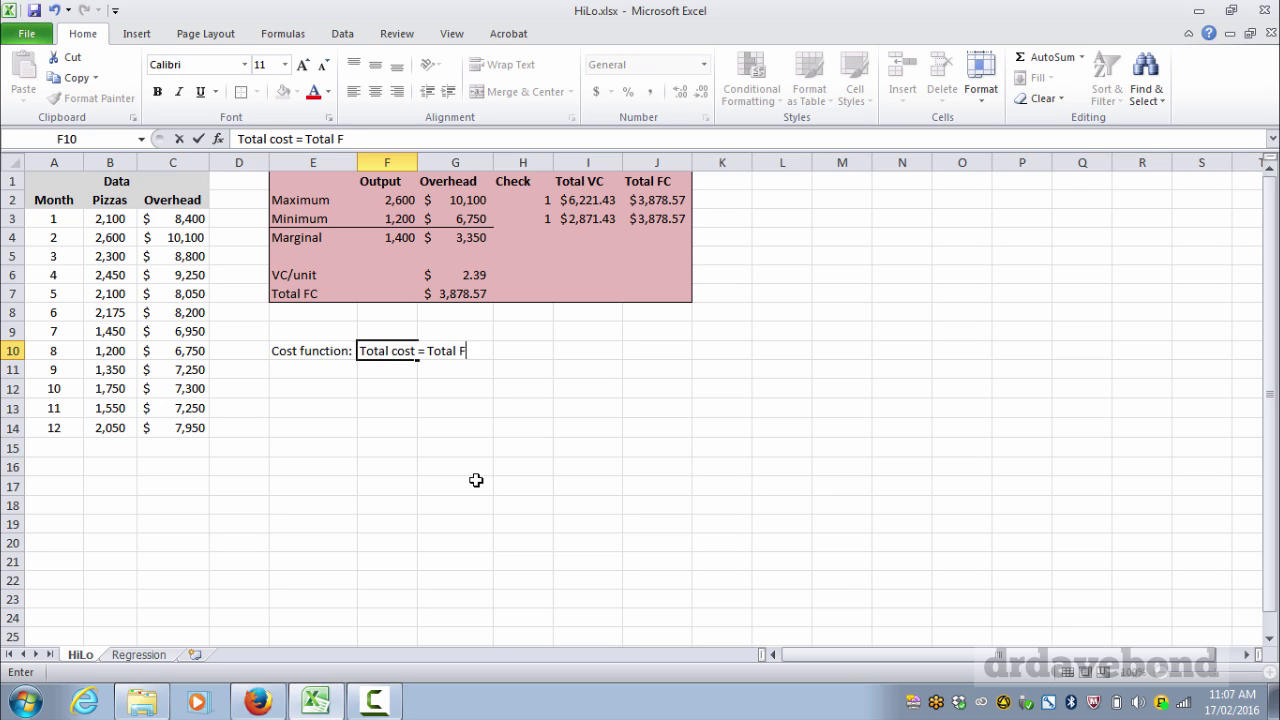
type("C + VC/unit")
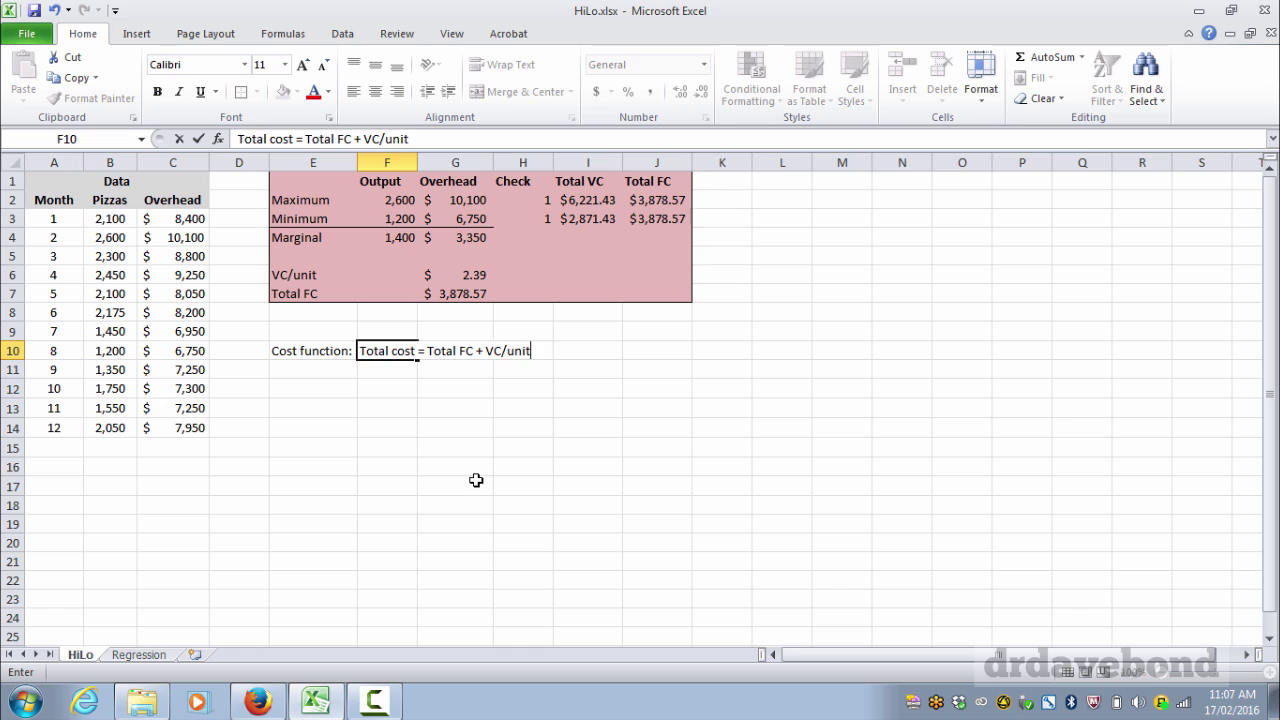
type("*Qty")
key("Return")
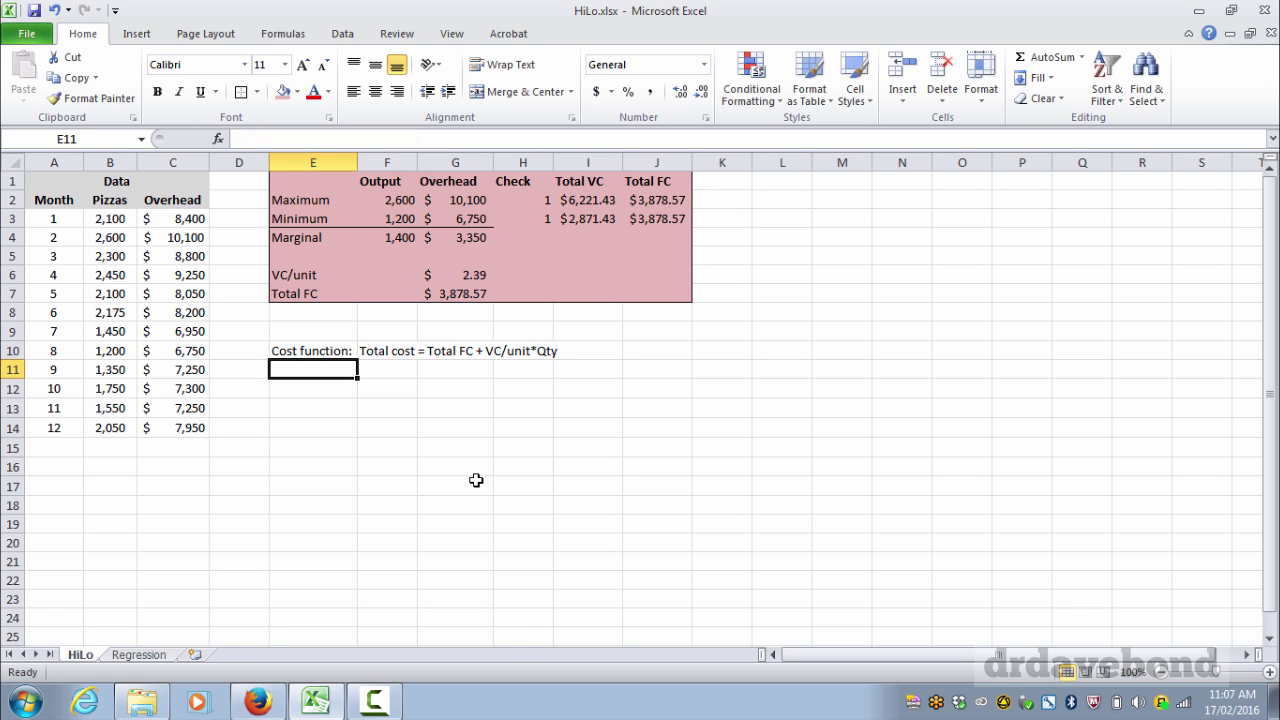
key("Right")
type("Total co")
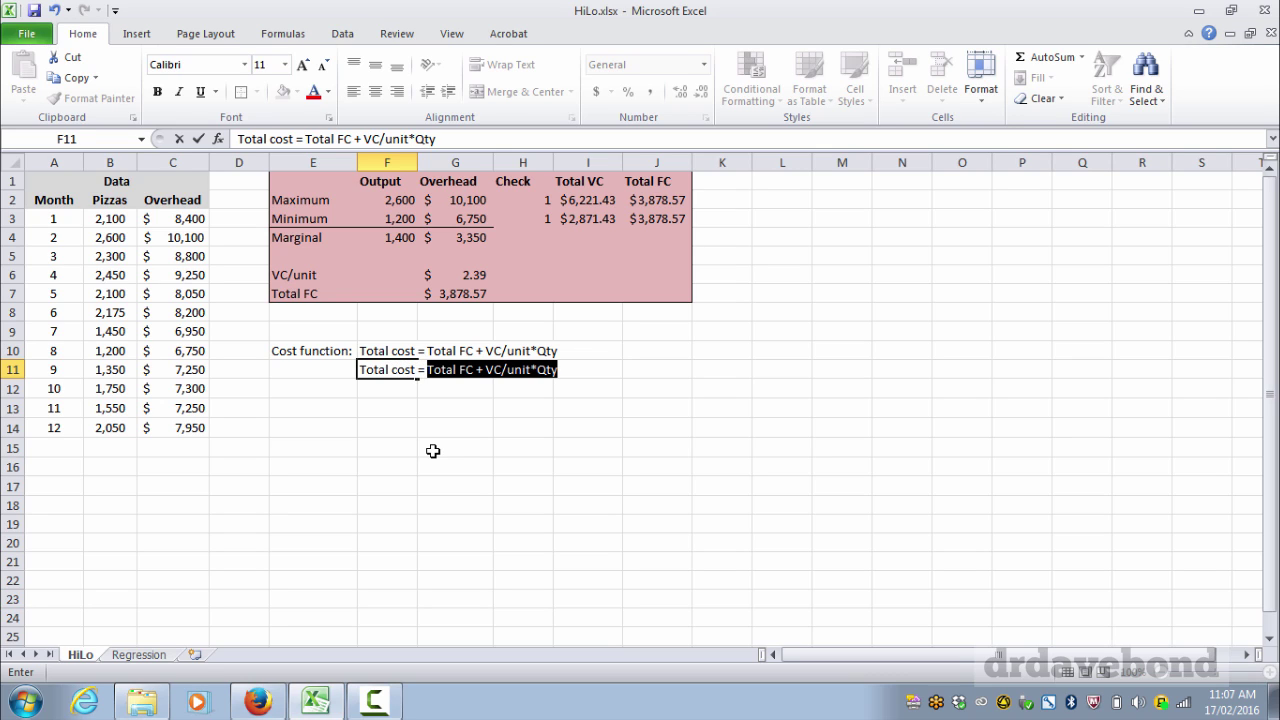
type("st = 3879 + 2.")
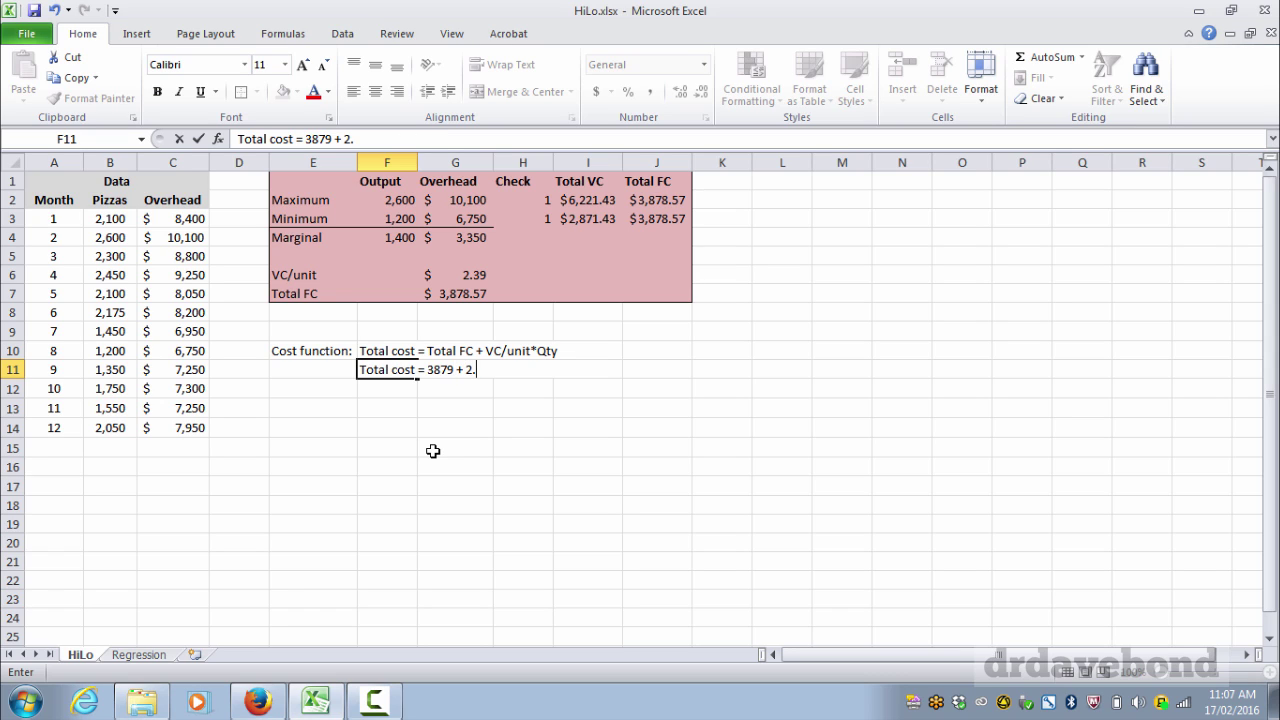
type("Qty")
key("Return")
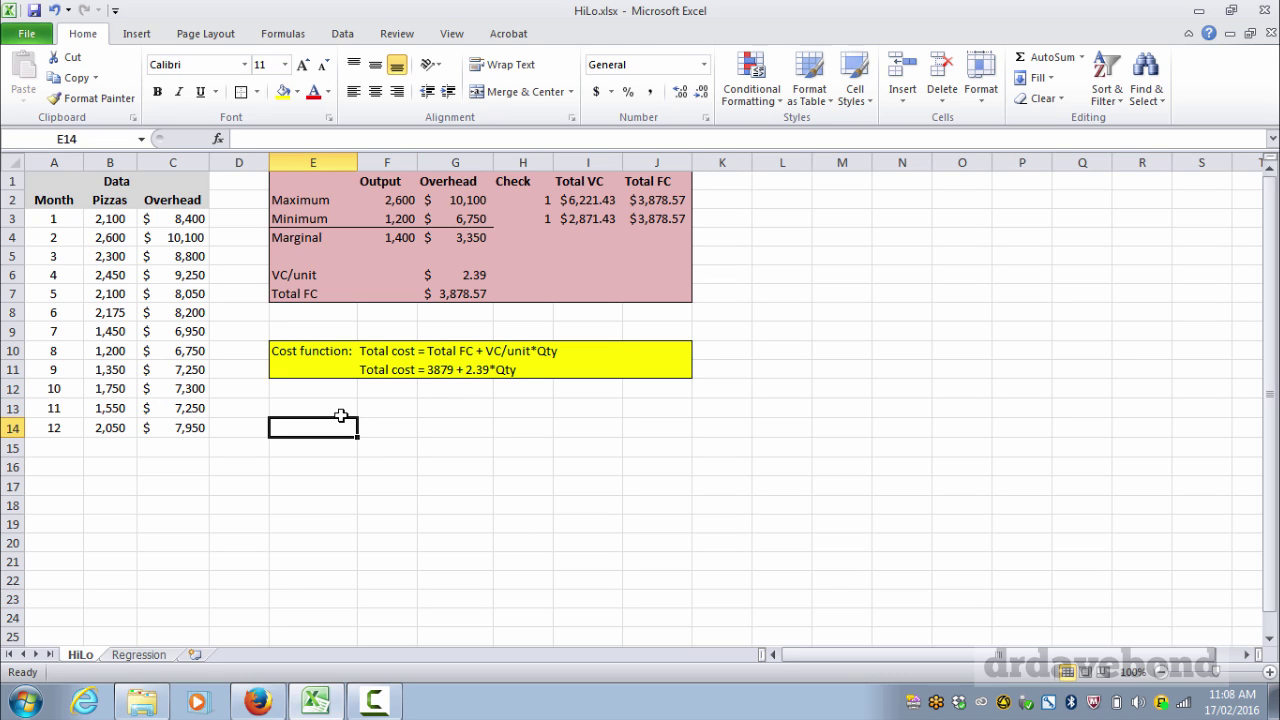
Step: Add the heading 'Estimated Total Cost' across F14:G14
key("Down")
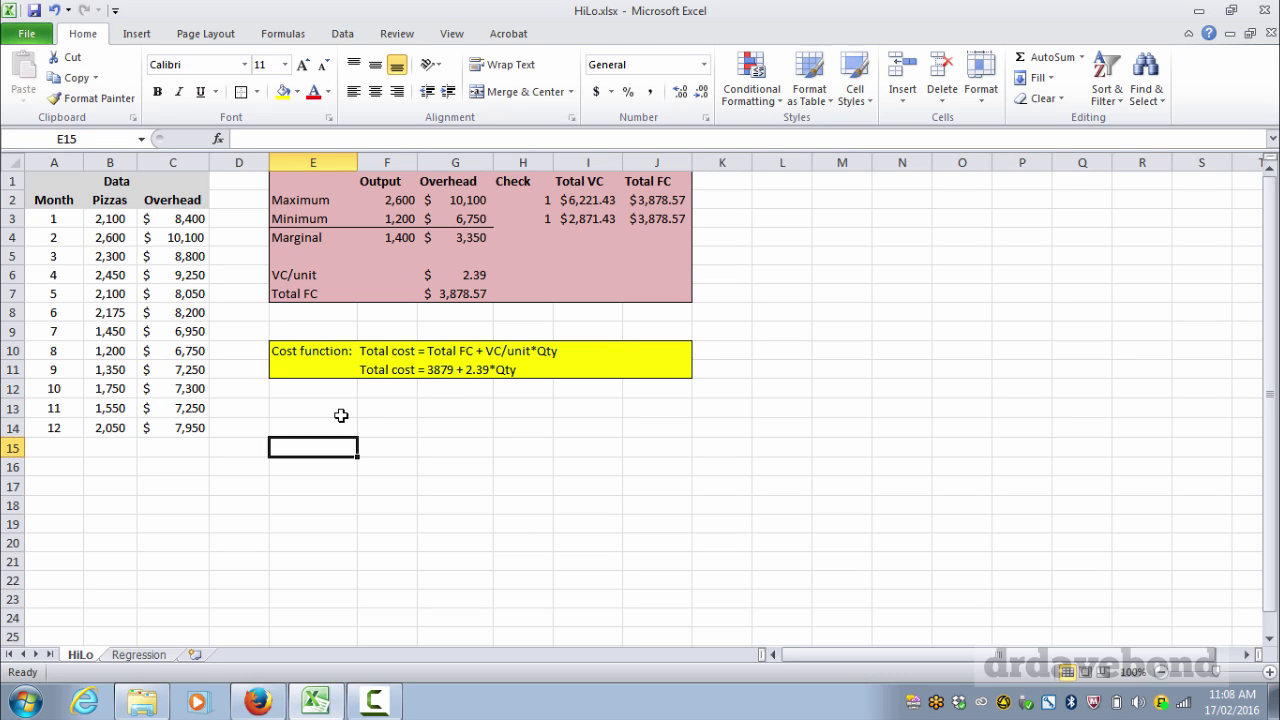
key("Up")
key("Right")
left_click_drag(446, 422, 410, 426)
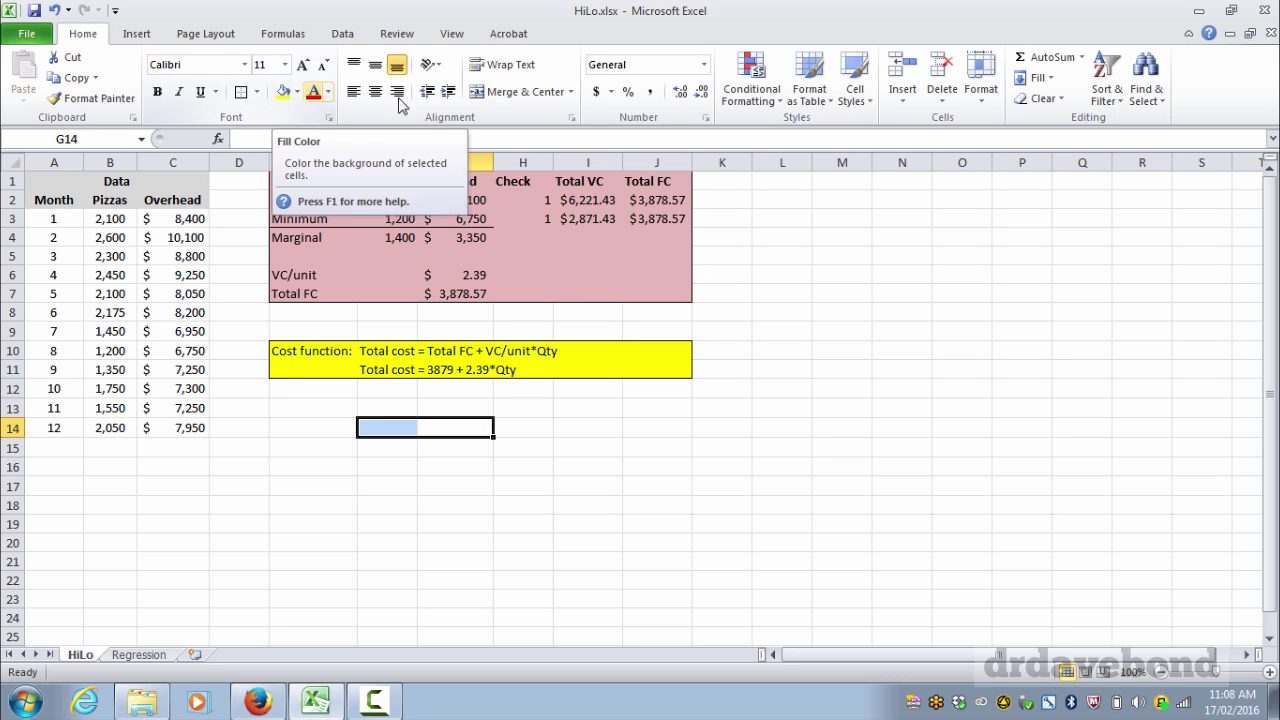
type("Estimated Total Cost")
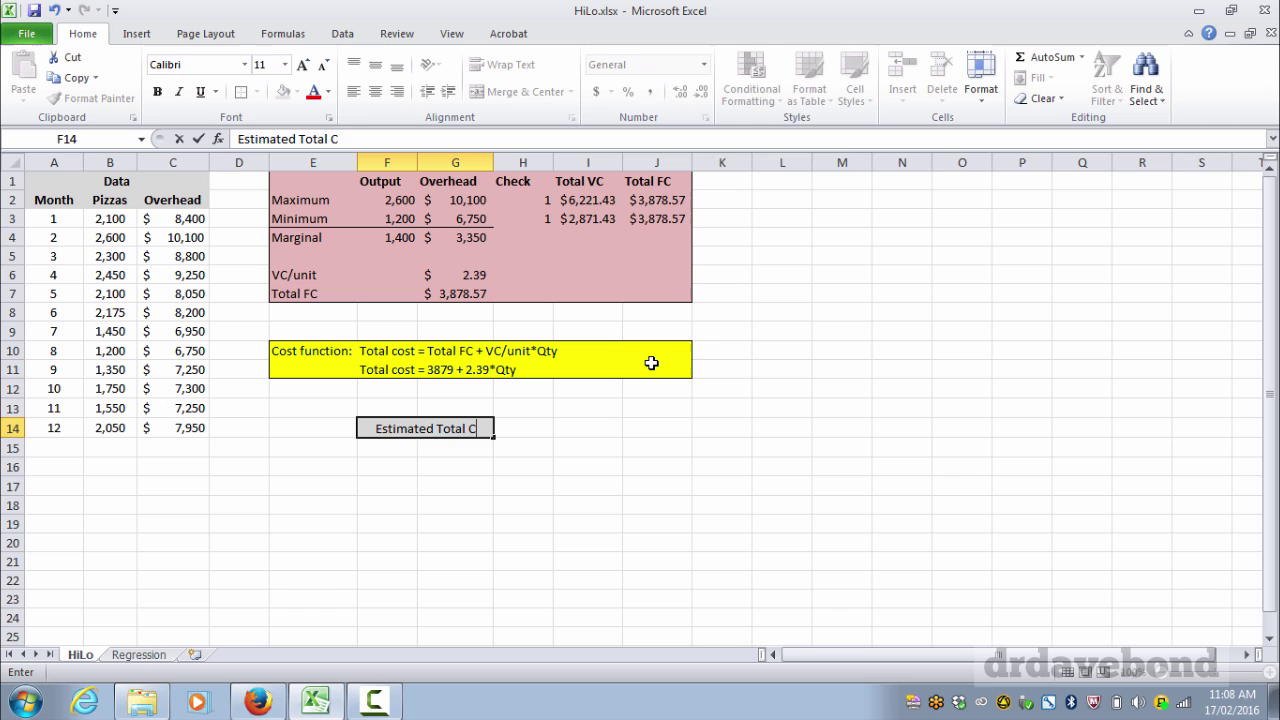
key("Return")
Step: List the Output label and values 1500, 2000, 2500 below it, centred
type("O")
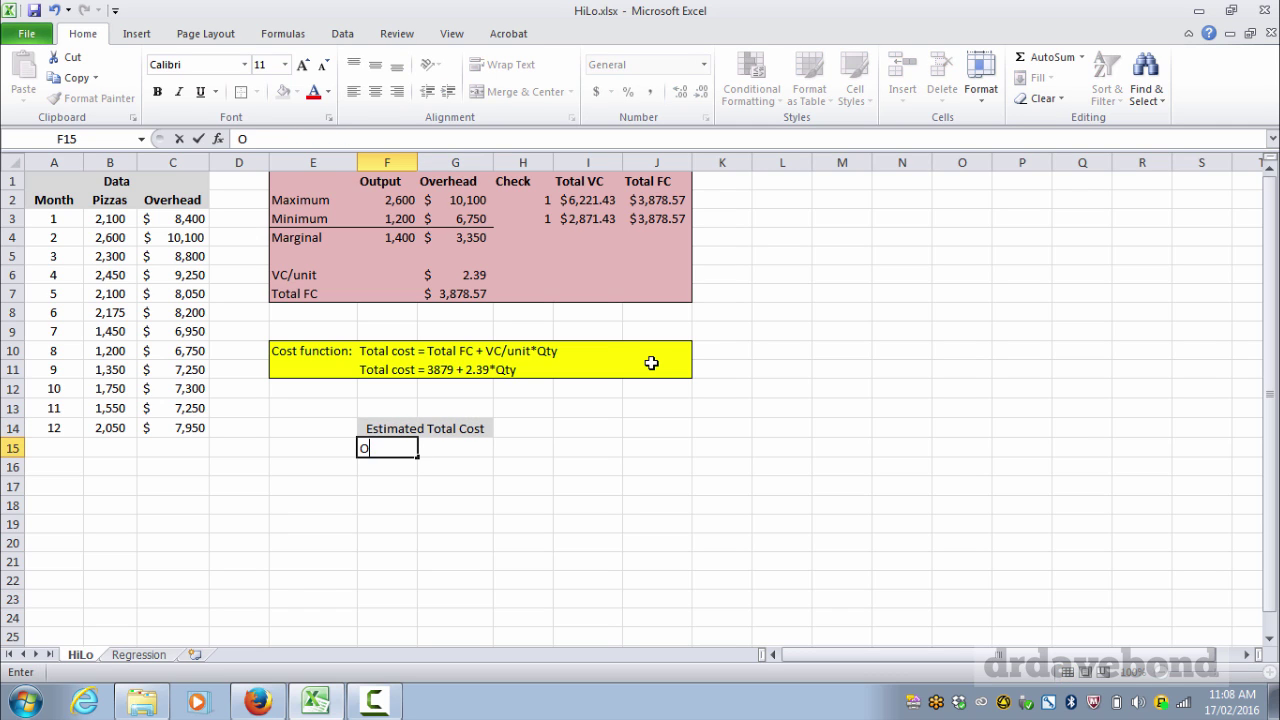
type("utp")
key("BackSpace")
type("tput")
key("Return")
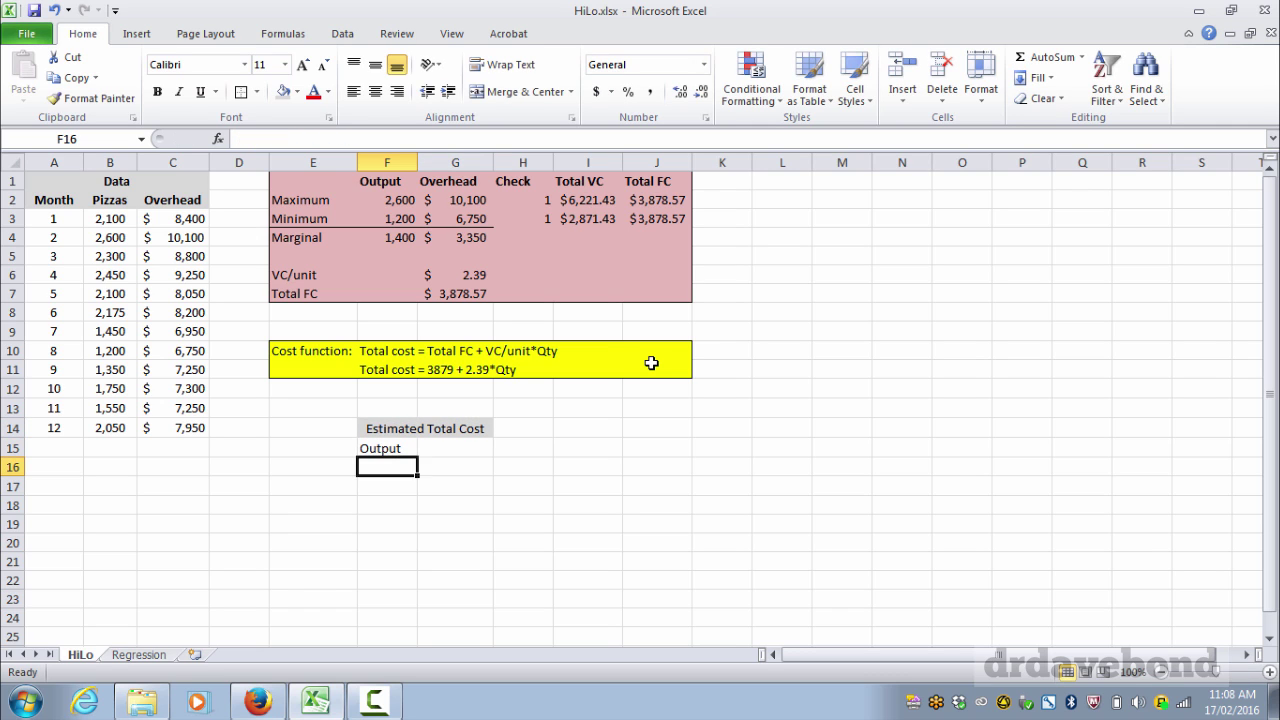
type("1500")
key("Return")
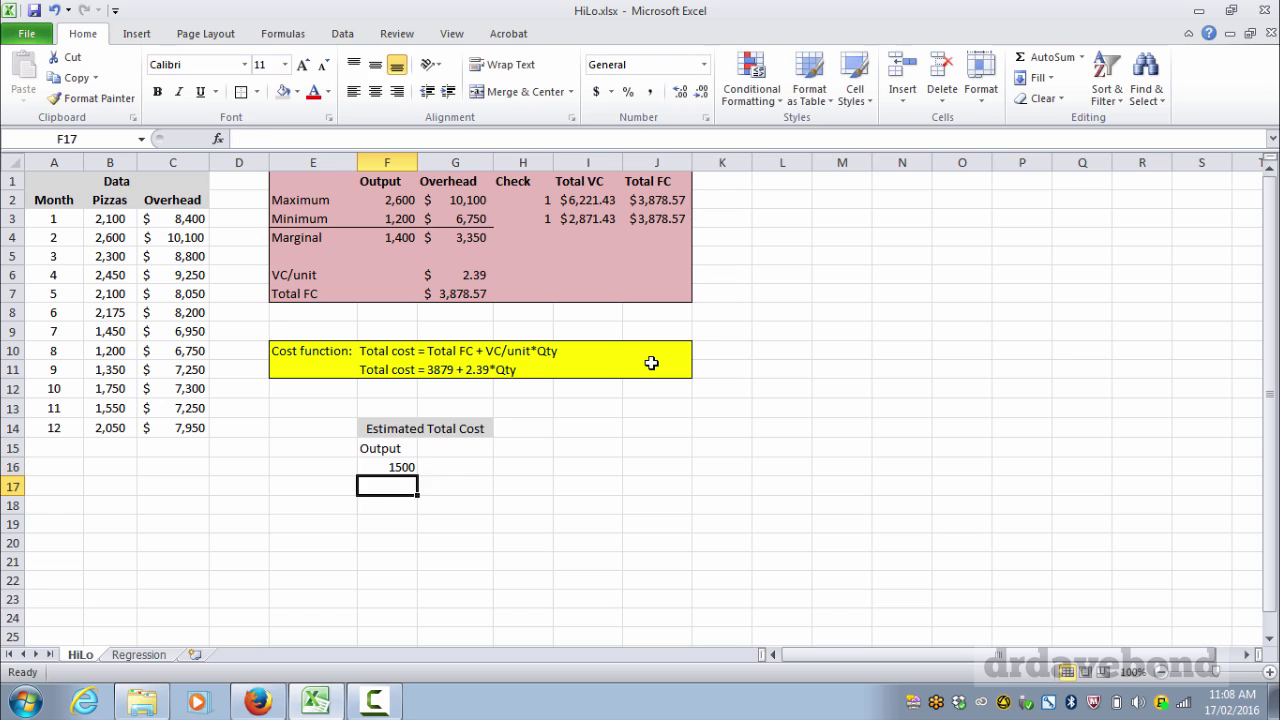
type("2000")
key("Return")
type("2500")
key("Return")
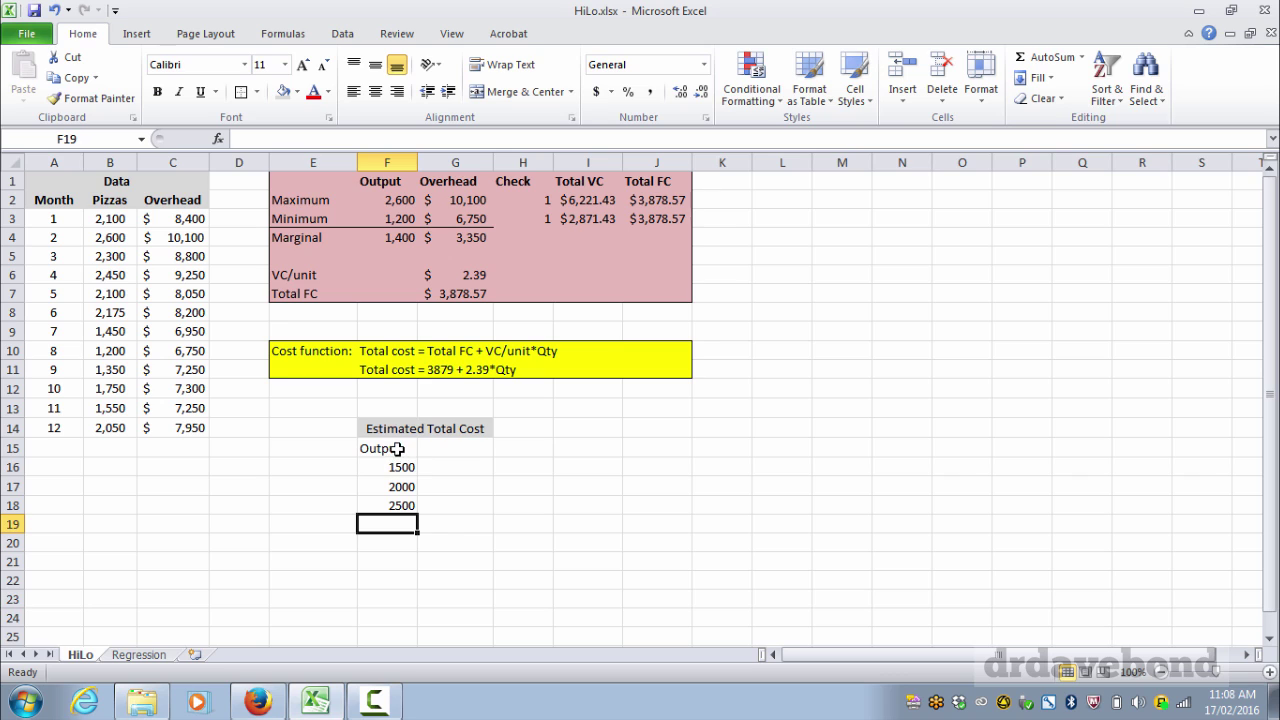
left_click_drag(392, 450, 392, 503)
left_click(375, 91)
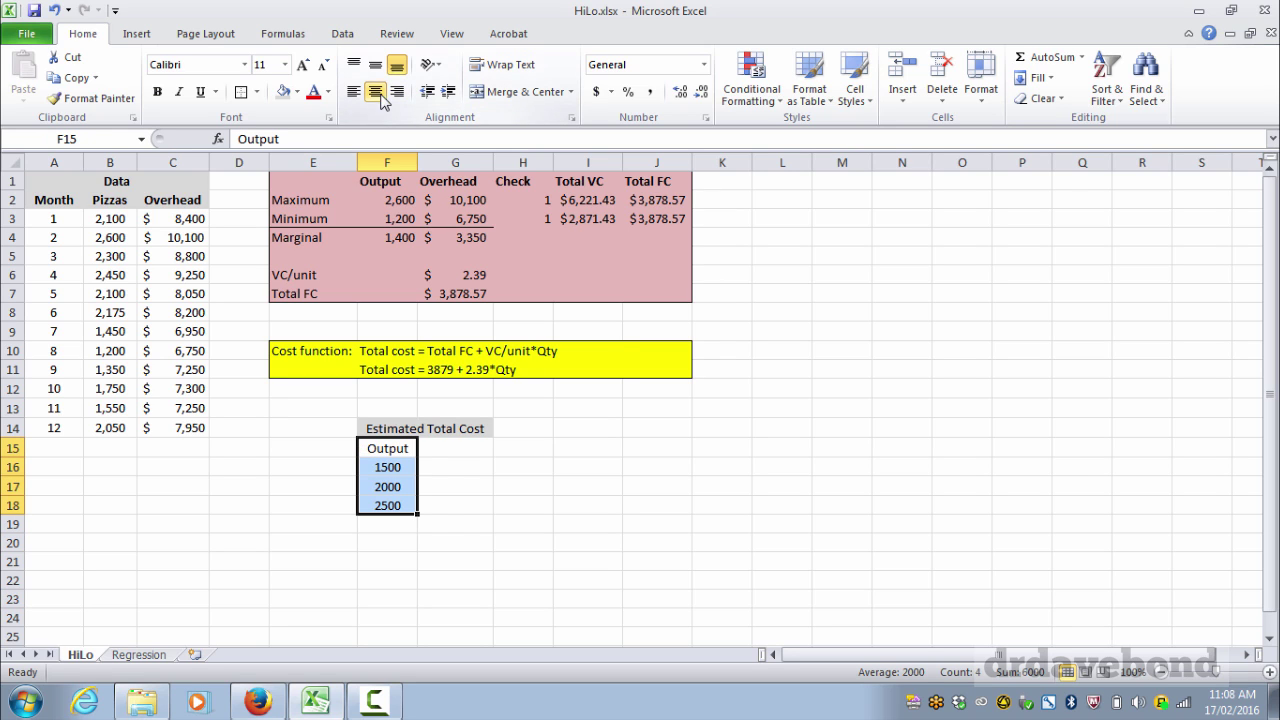
Step: Build the G16 estimate formula from absolute $G$7, absolute $G$6 and the output in F16
left_click(446, 470)
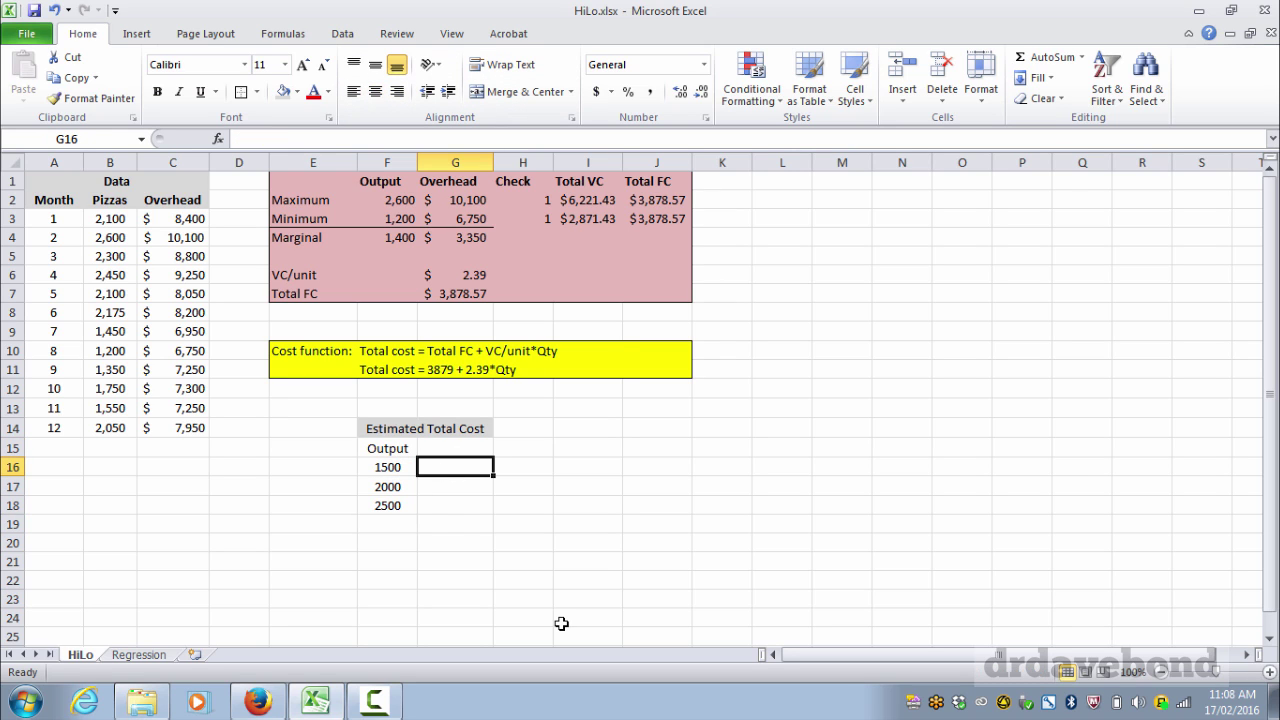
type("=")
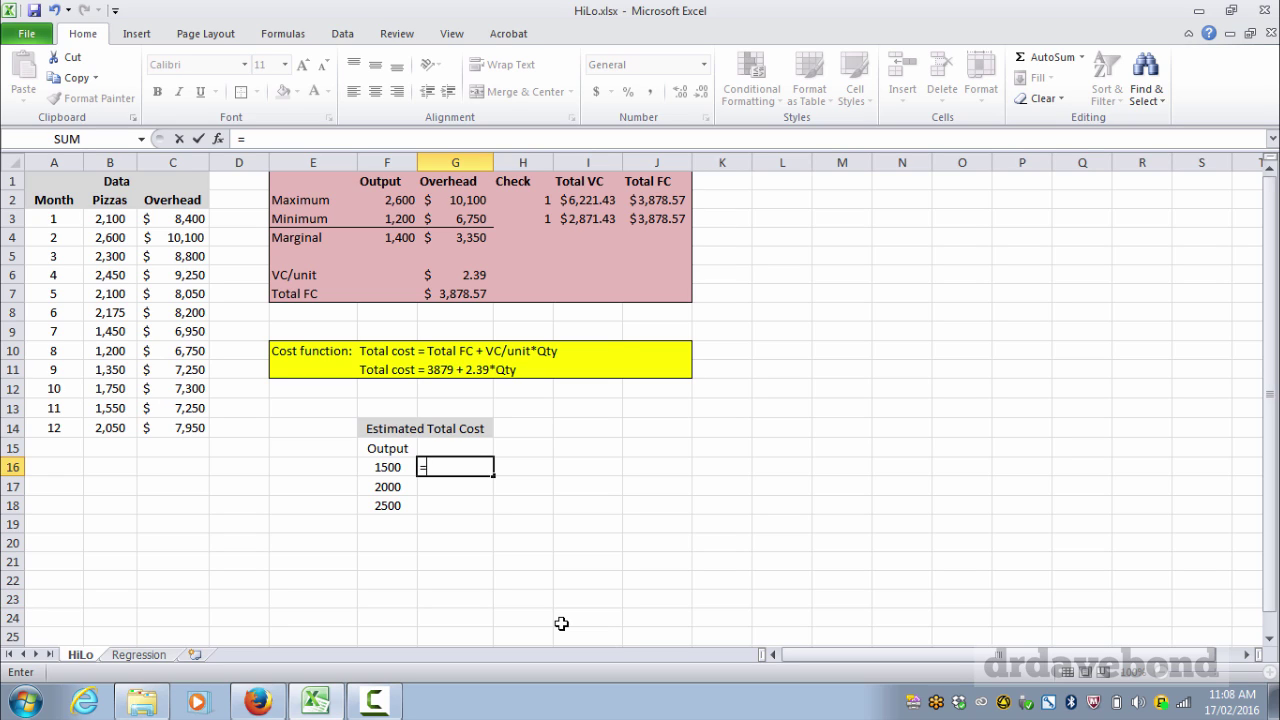
left_click(466, 290)
type("+")
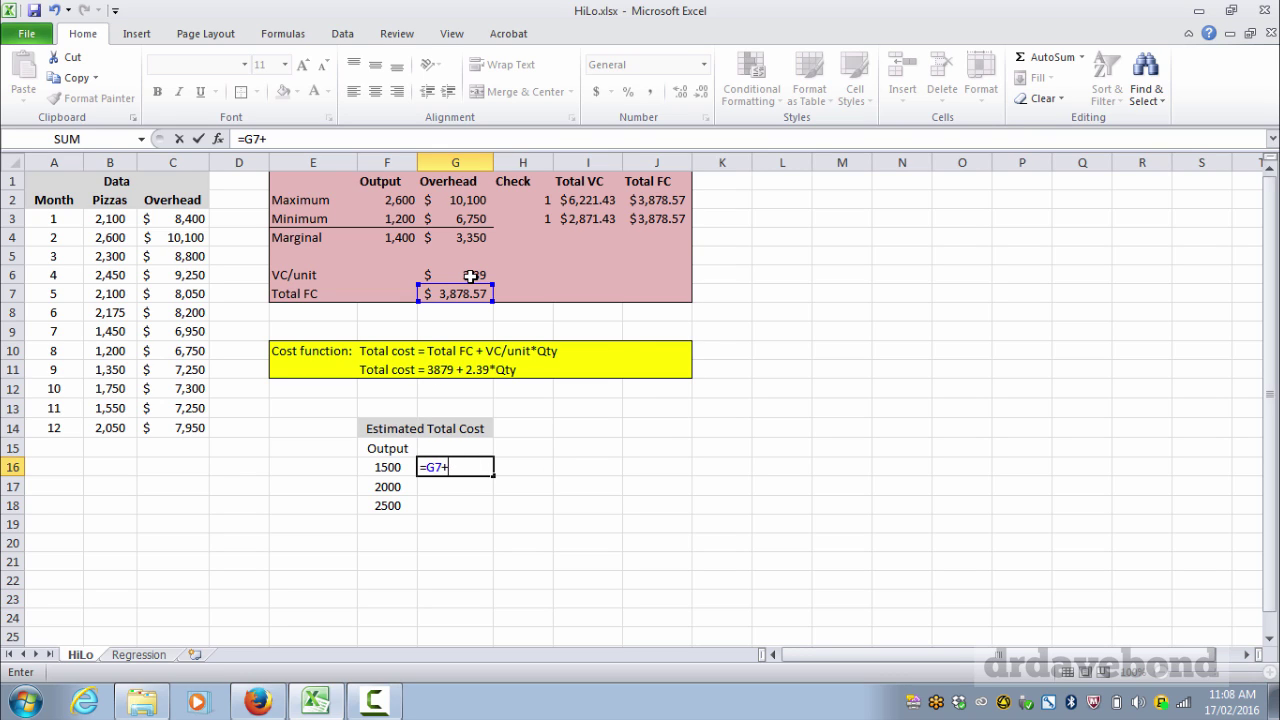
key("BackSpace")
key("BackSpace")
left_click(466, 292)
key("F4")
type("*")
left_click(459, 274)
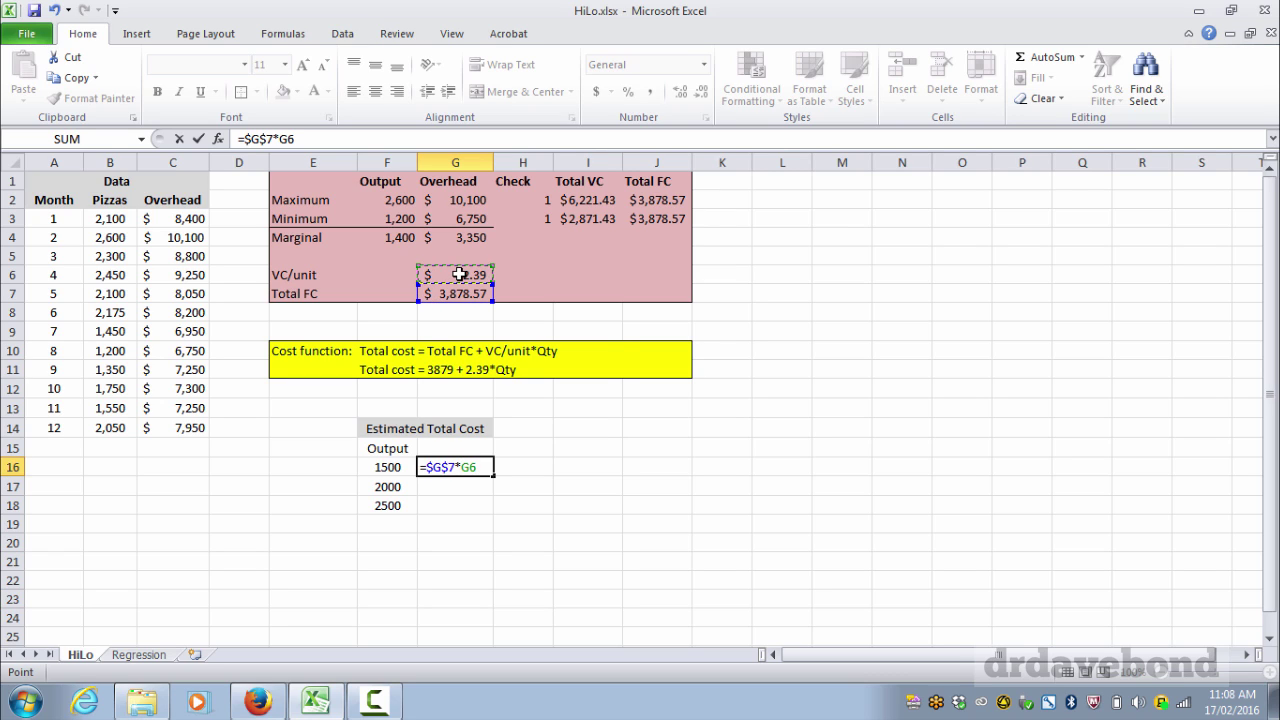
key("F4")
type("*")
left_click(390, 467)
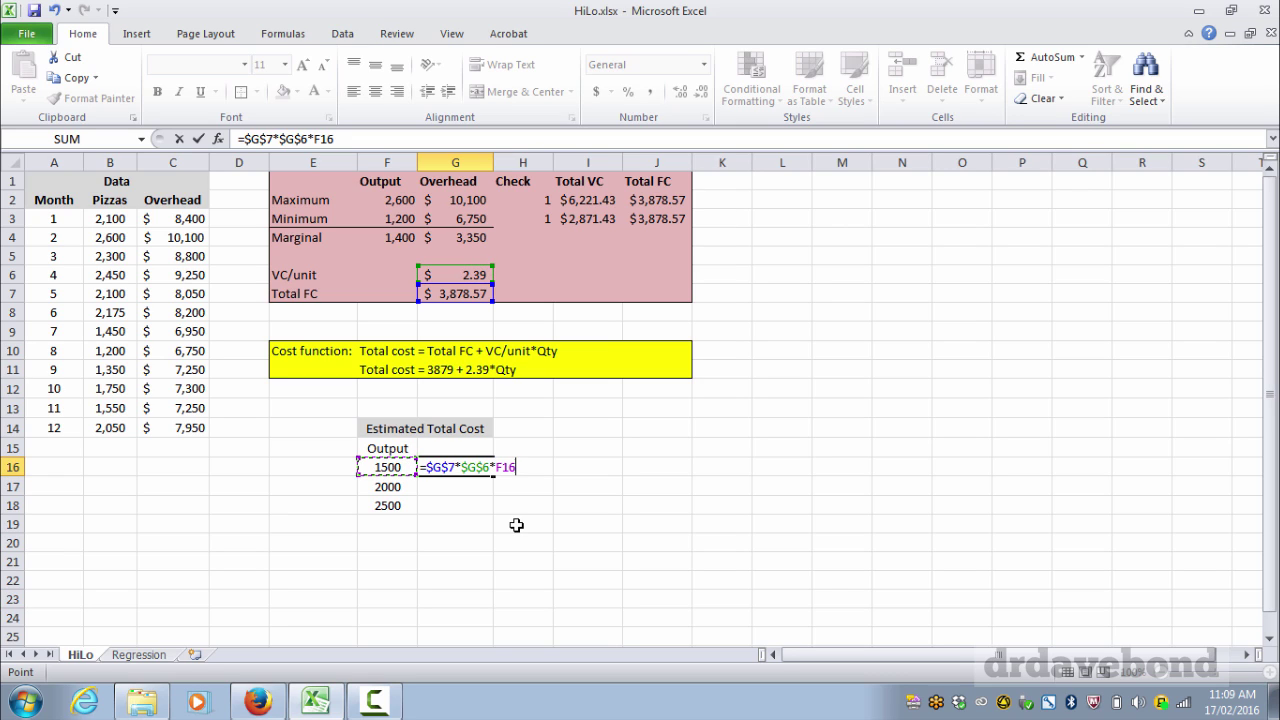
key("Return")
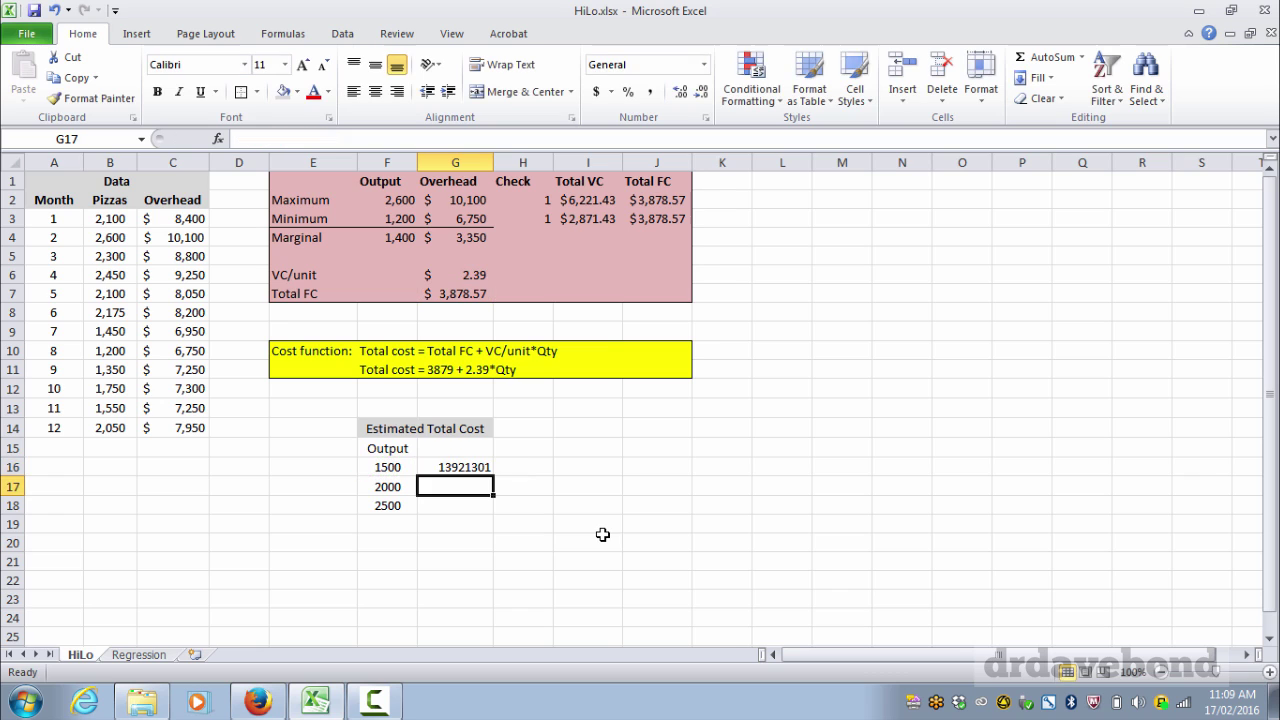
key("Up")
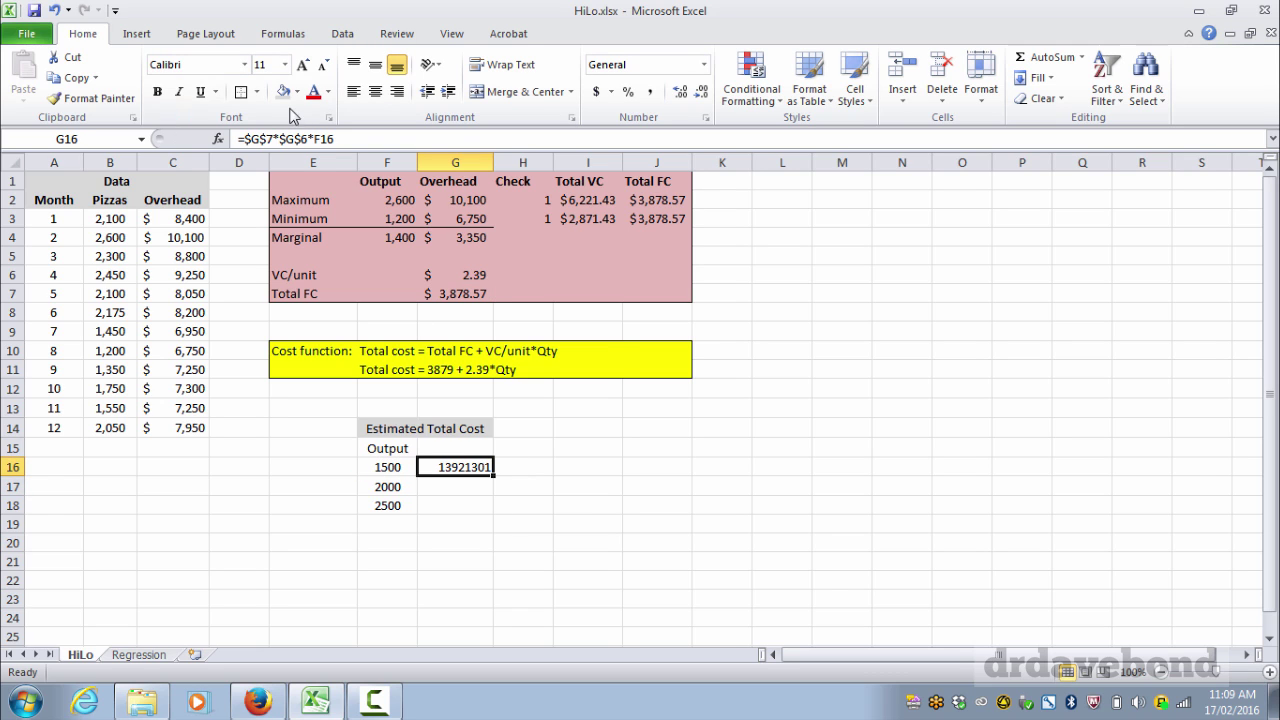
Step: Correct G16 to =$G$7+$G$6*F16 and fill down, giving $7,467.86, $8,664.29, $9,860.71
left_click(279, 139)
key("BackSpace")
type("+")
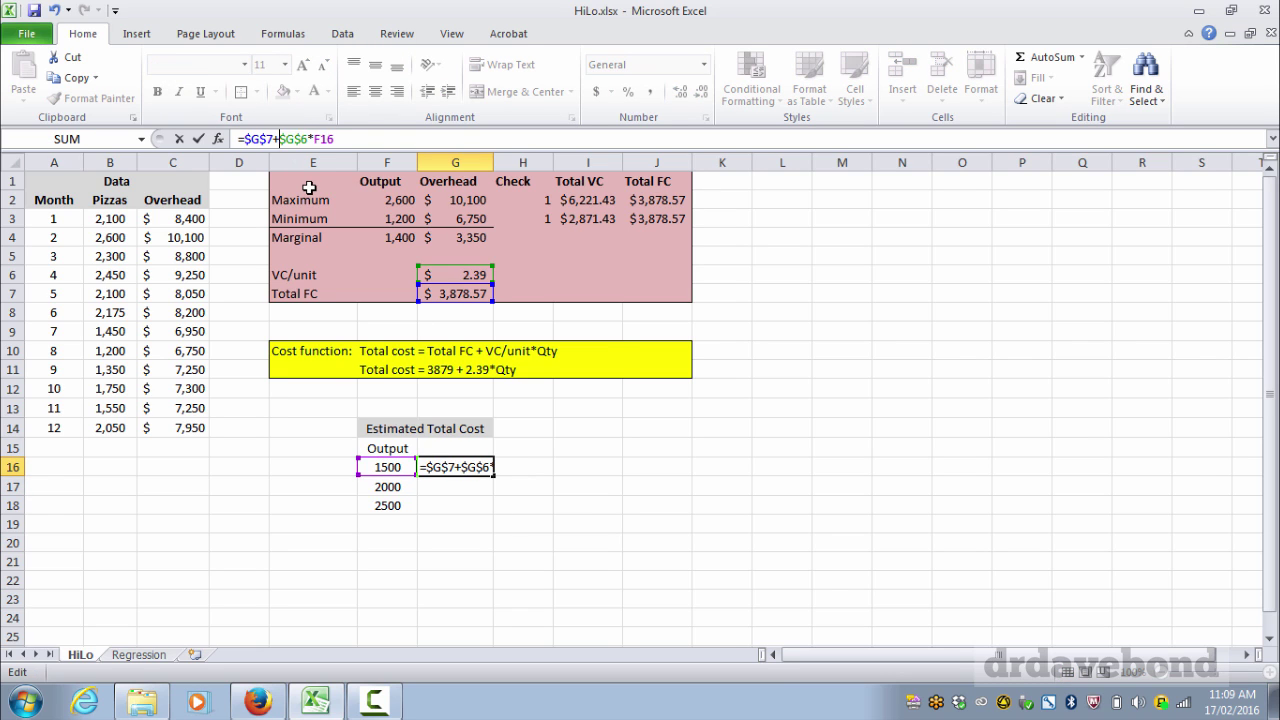
key("Return")
key("Up")
double_click(493, 476)
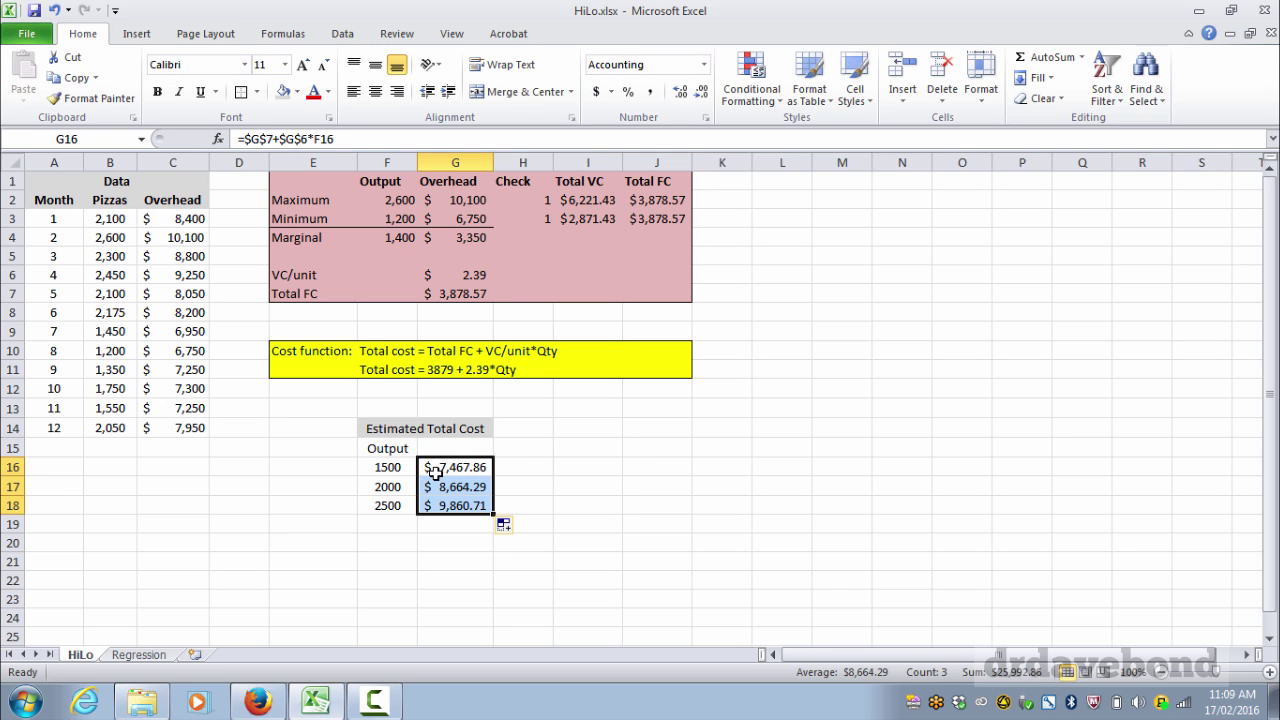
left_click(634, 448)
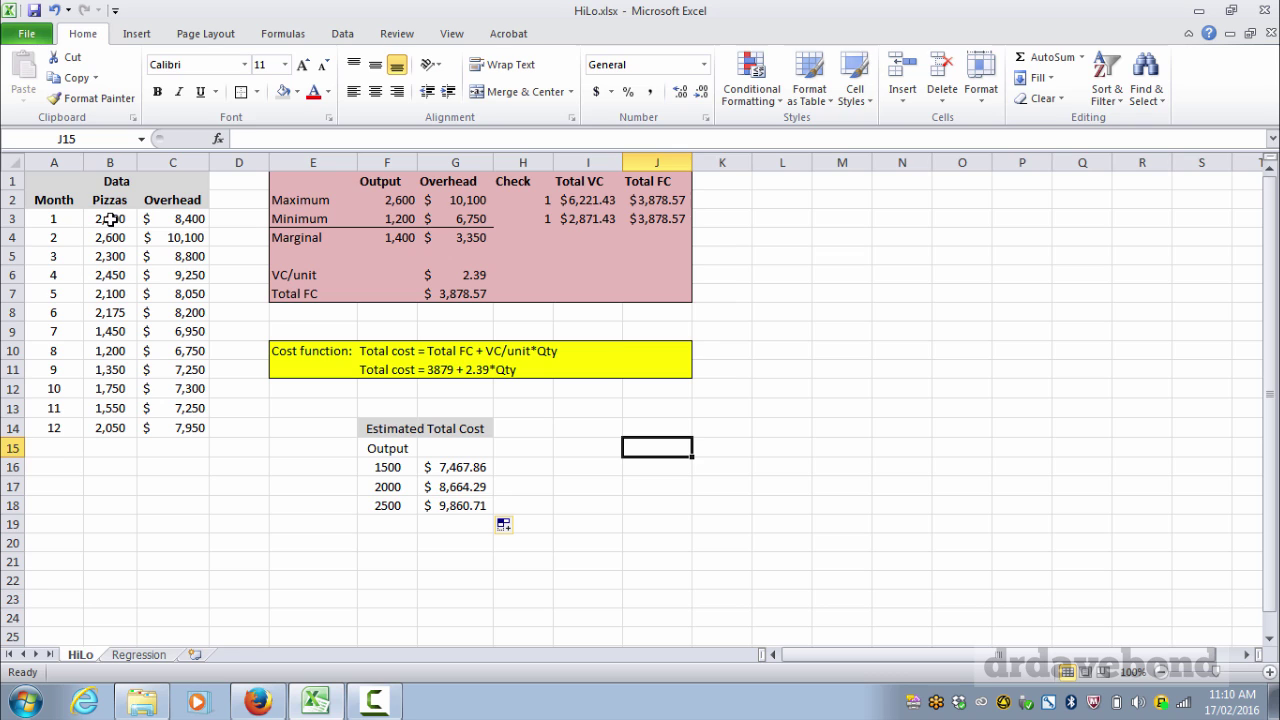
Step: Insert a markers-only scatter chart of the Pizzas and Overhead data in B3:C14
left_click_drag(110, 218, 175, 427)
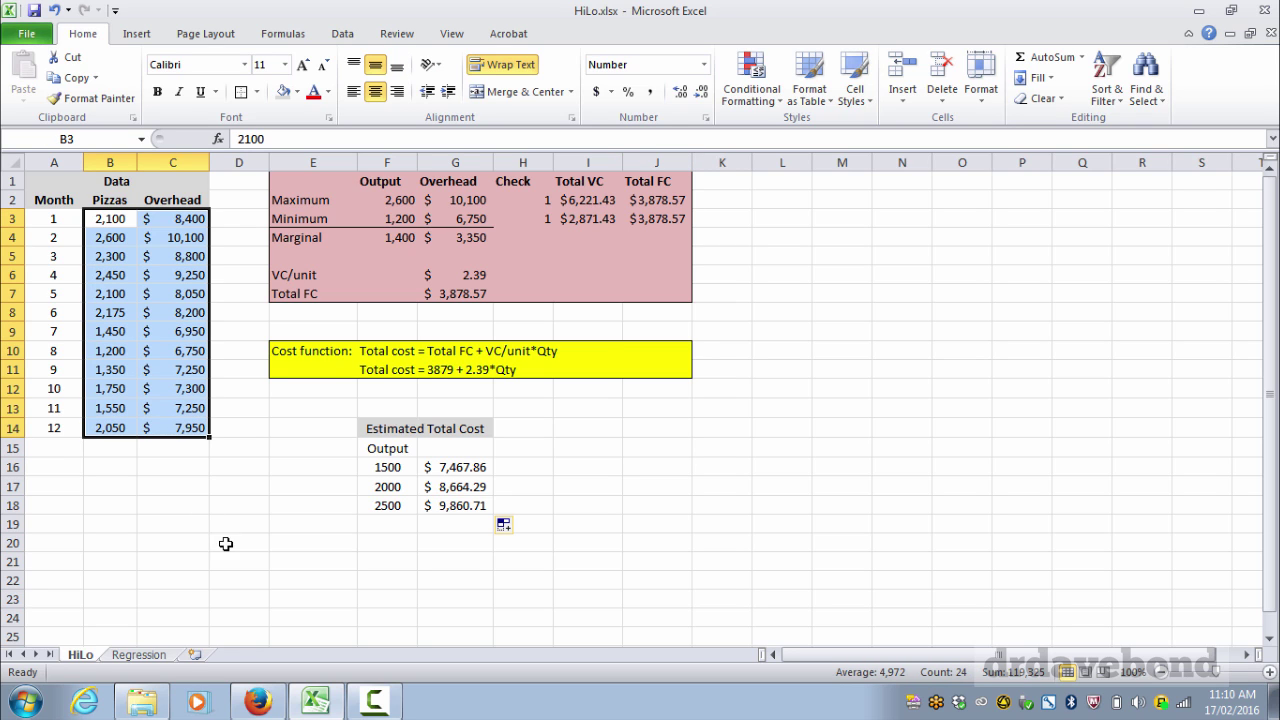
left_click_drag(110, 218, 180, 422)
left_click(138, 34)
left_click(558, 72)
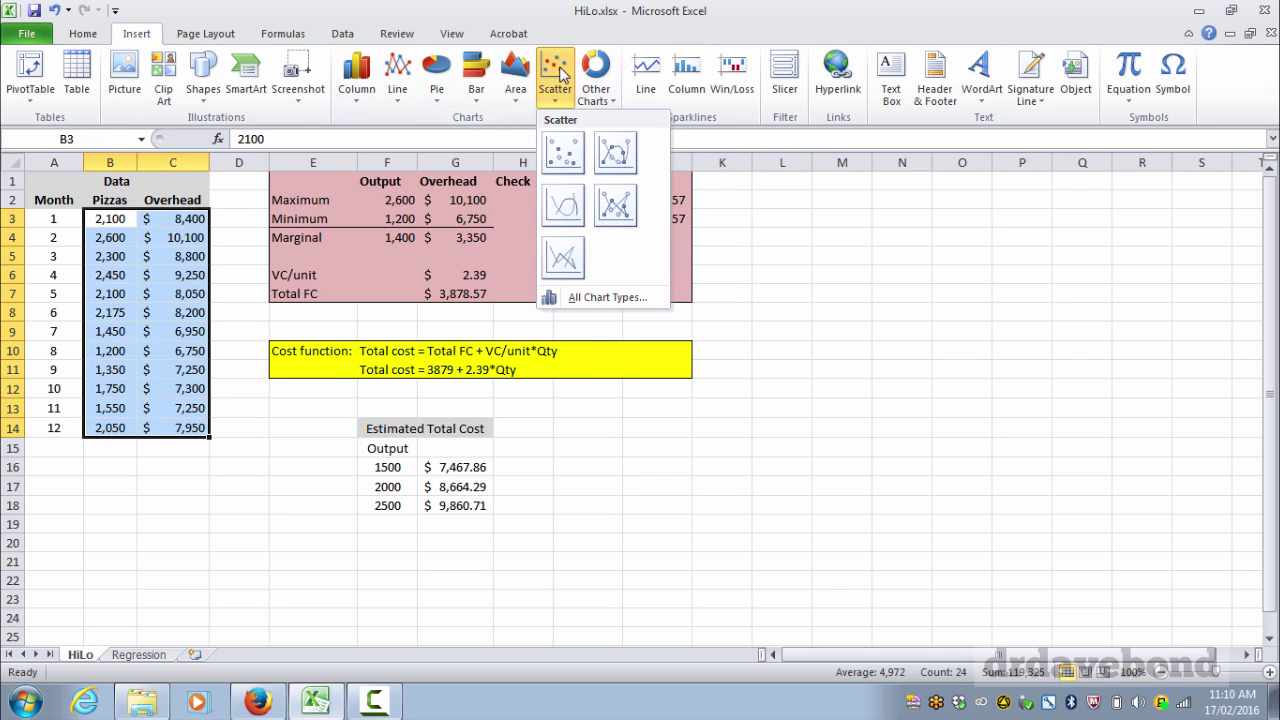
left_click(566, 152)
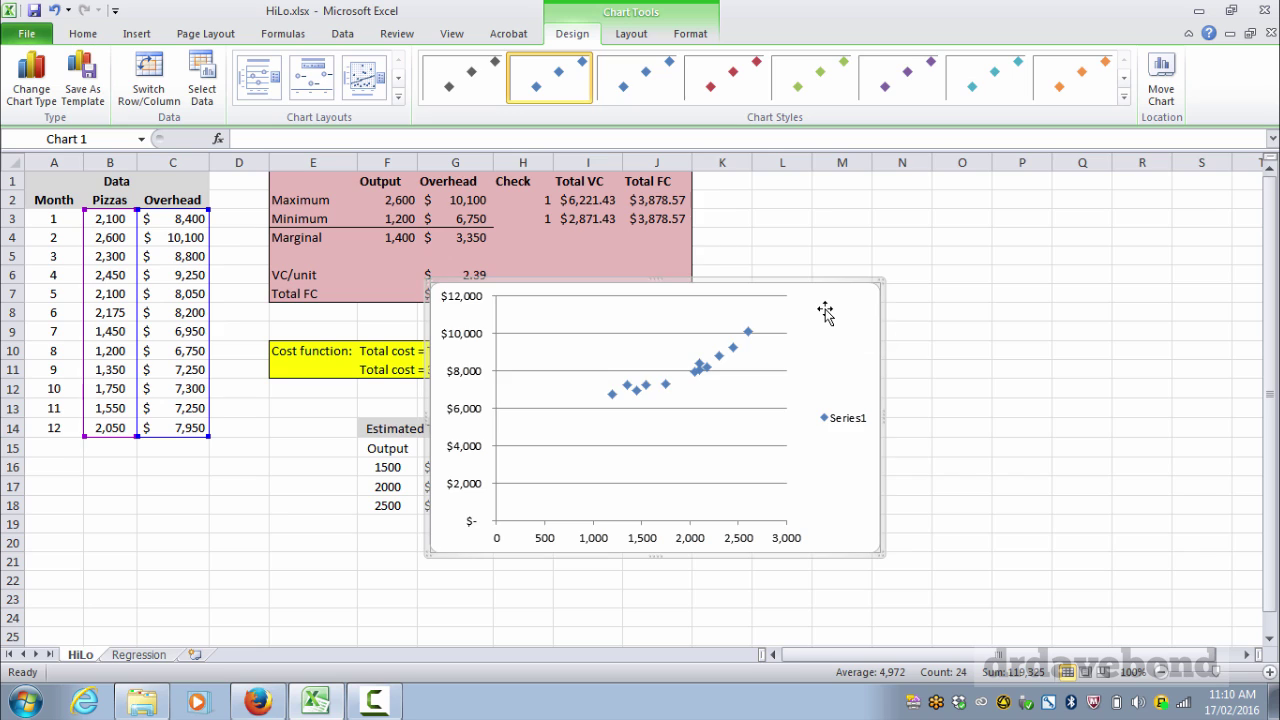
Step: Move the chart right of the tables and delete its Series1 legend
left_click_drag(825, 312, 1095, 222)
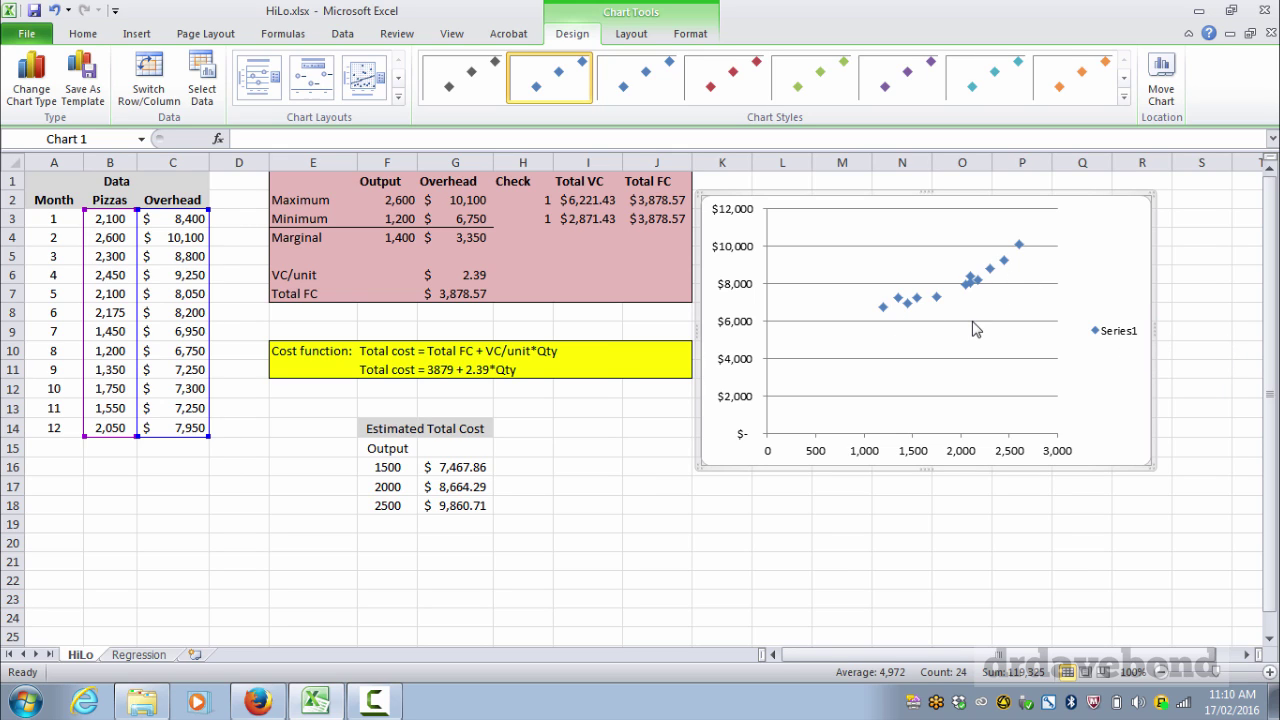
right_click(1110, 331)
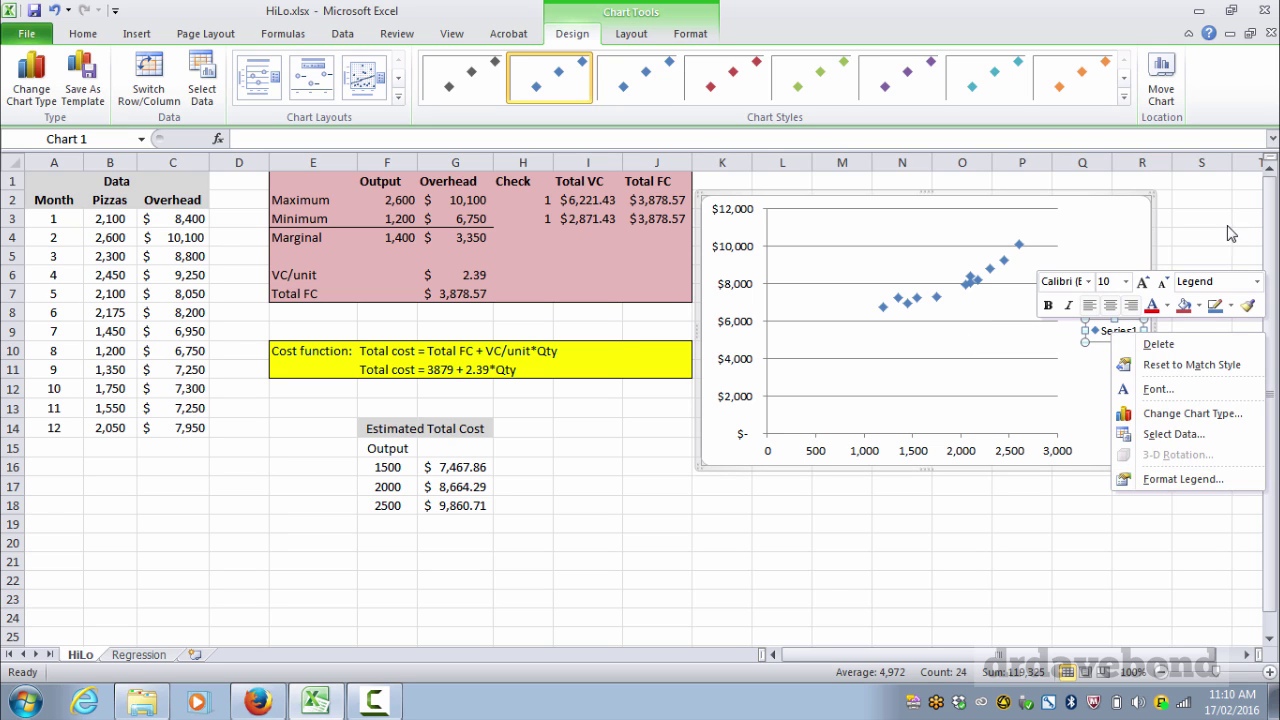
key("Escape")
right_click(1111, 335)
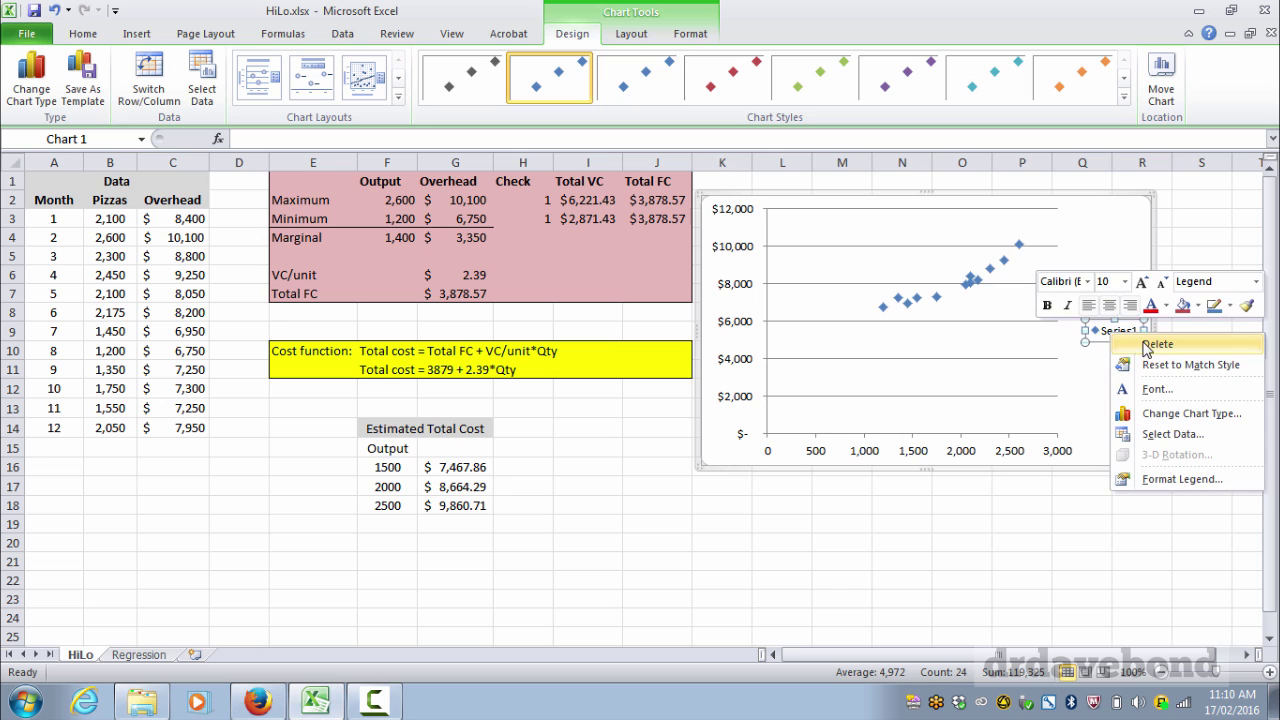
left_click(1118, 424)
left_click(1197, 324)
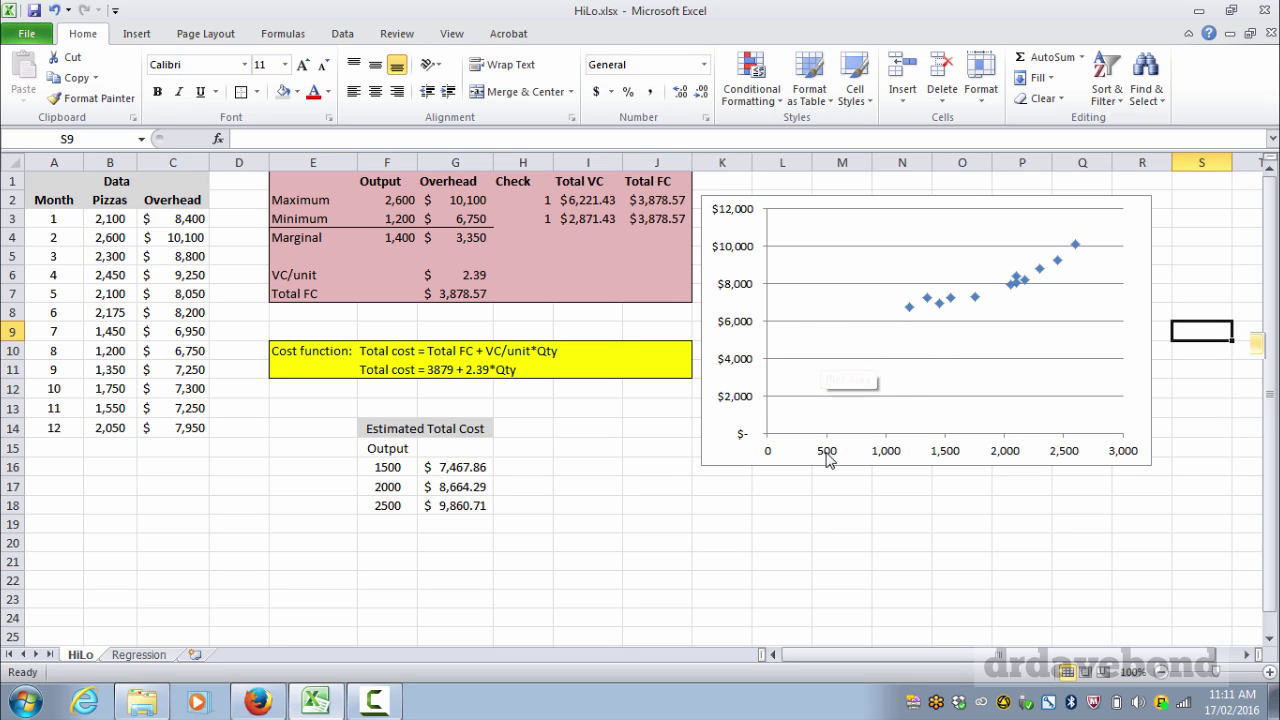
Step: Fix the horizontal axis minimum at 1000
right_click(884, 458)
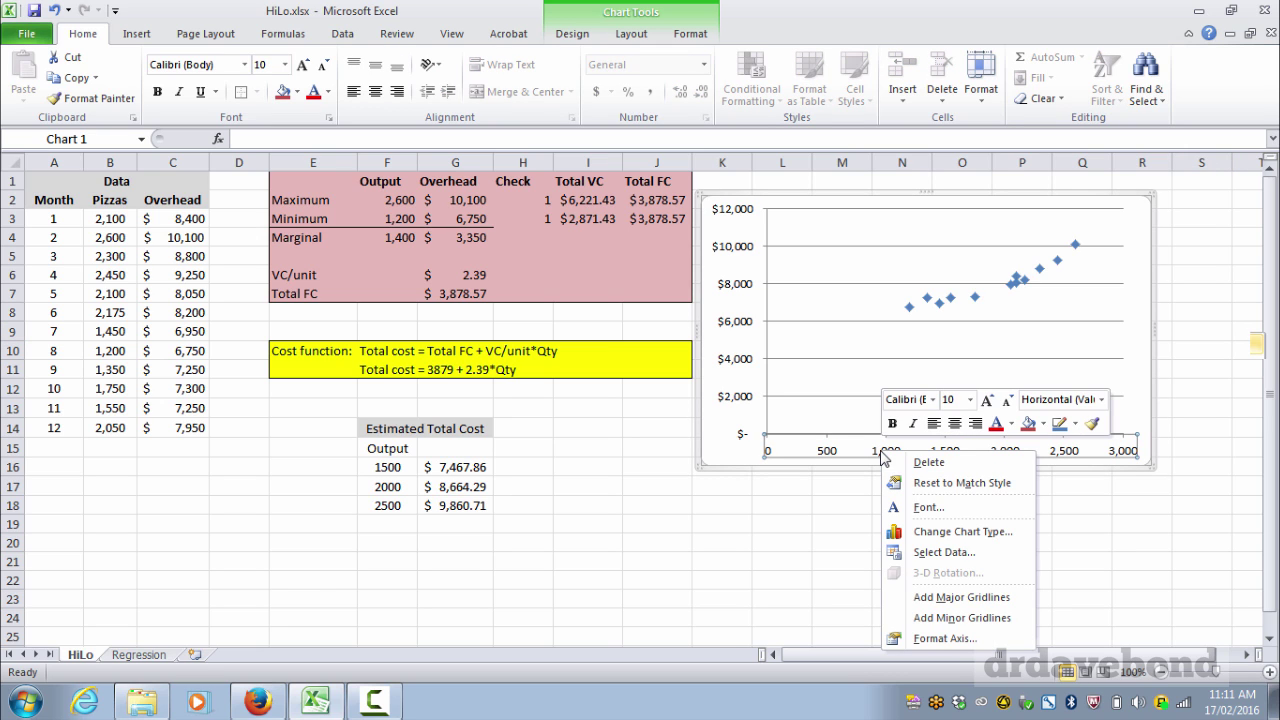
left_click(917, 640)
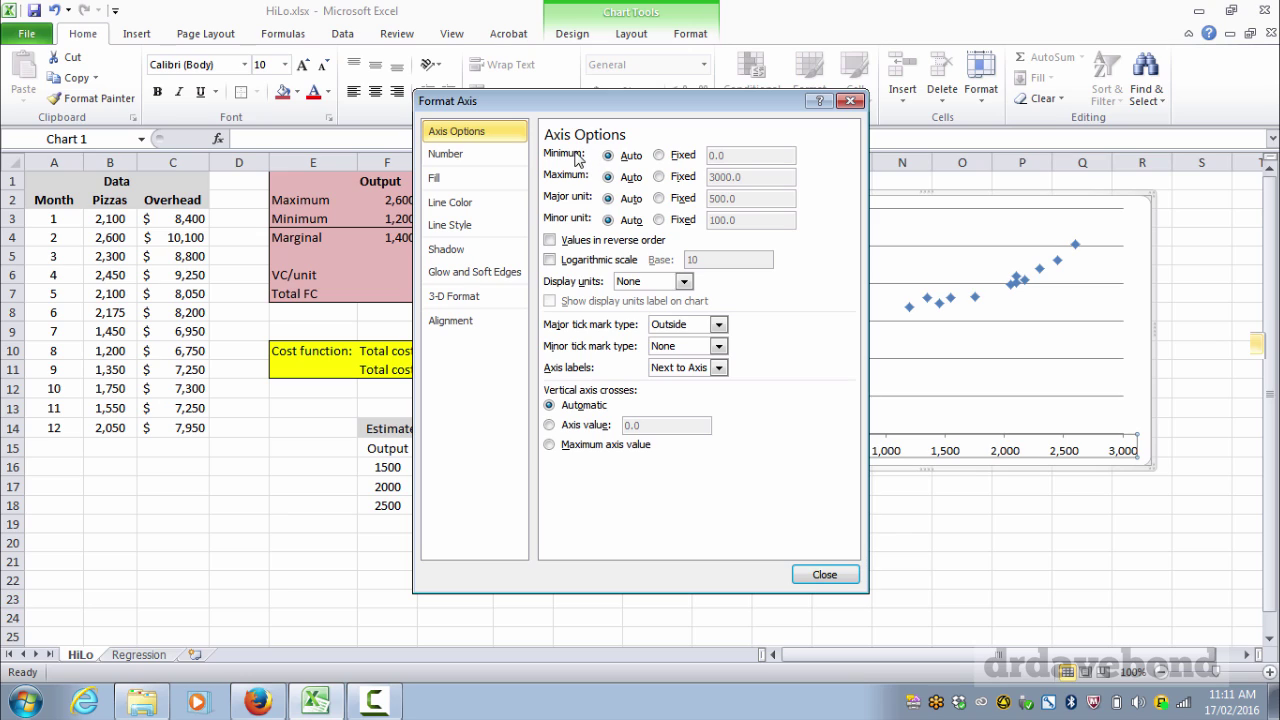
left_click(659, 156)
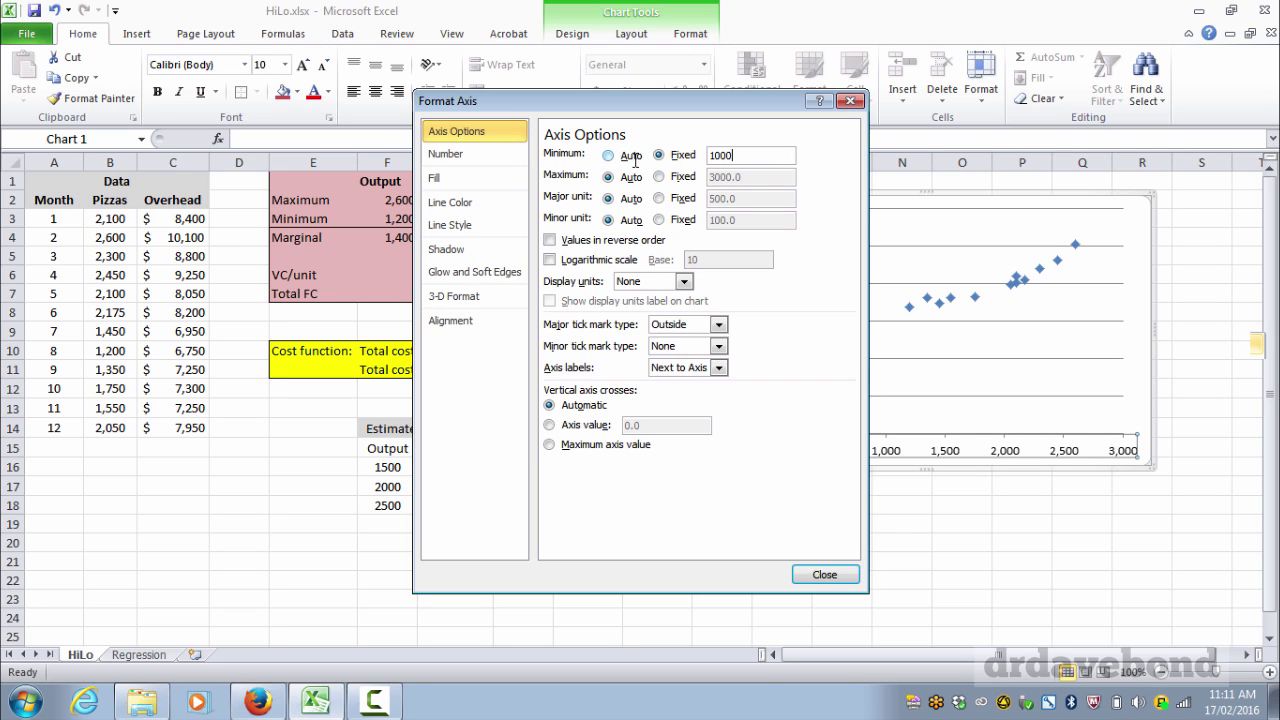
key("Return")
left_click(1162, 294)
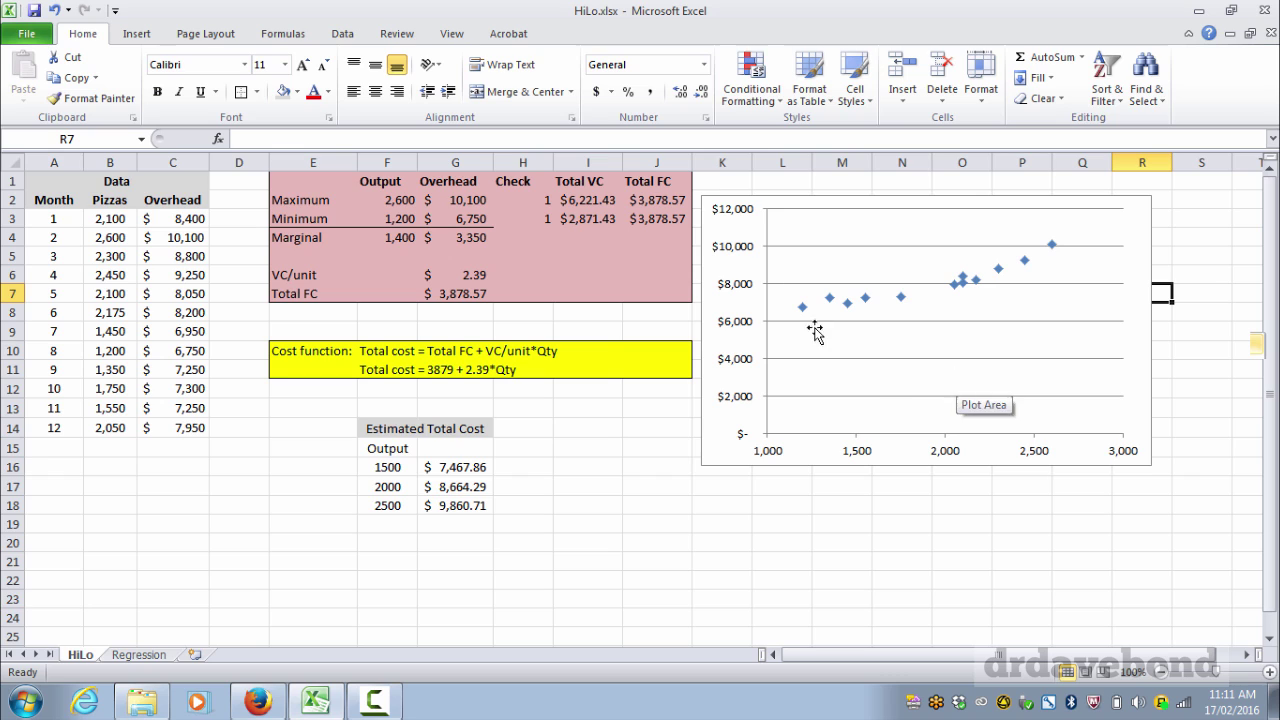
Step: Fix the vertical axis minimum at 6000
right_click(740, 331)
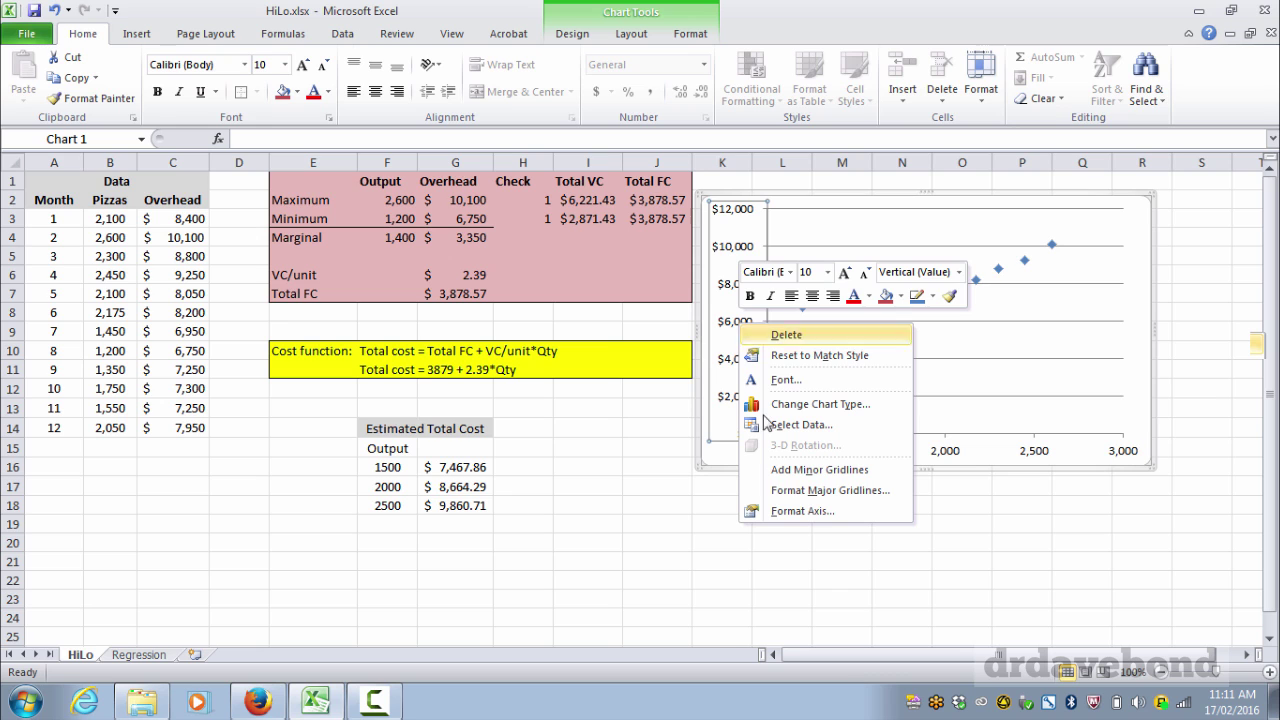
left_click(797, 512)
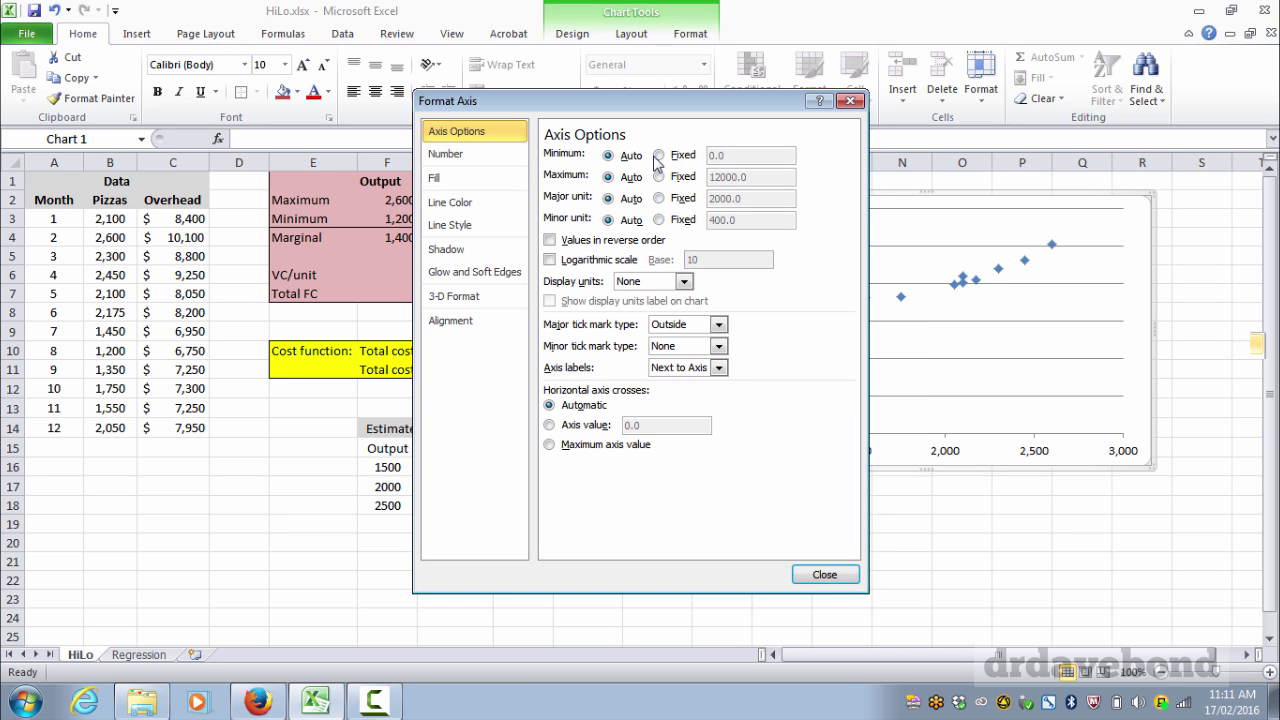
left_click(660, 157)
type("60")
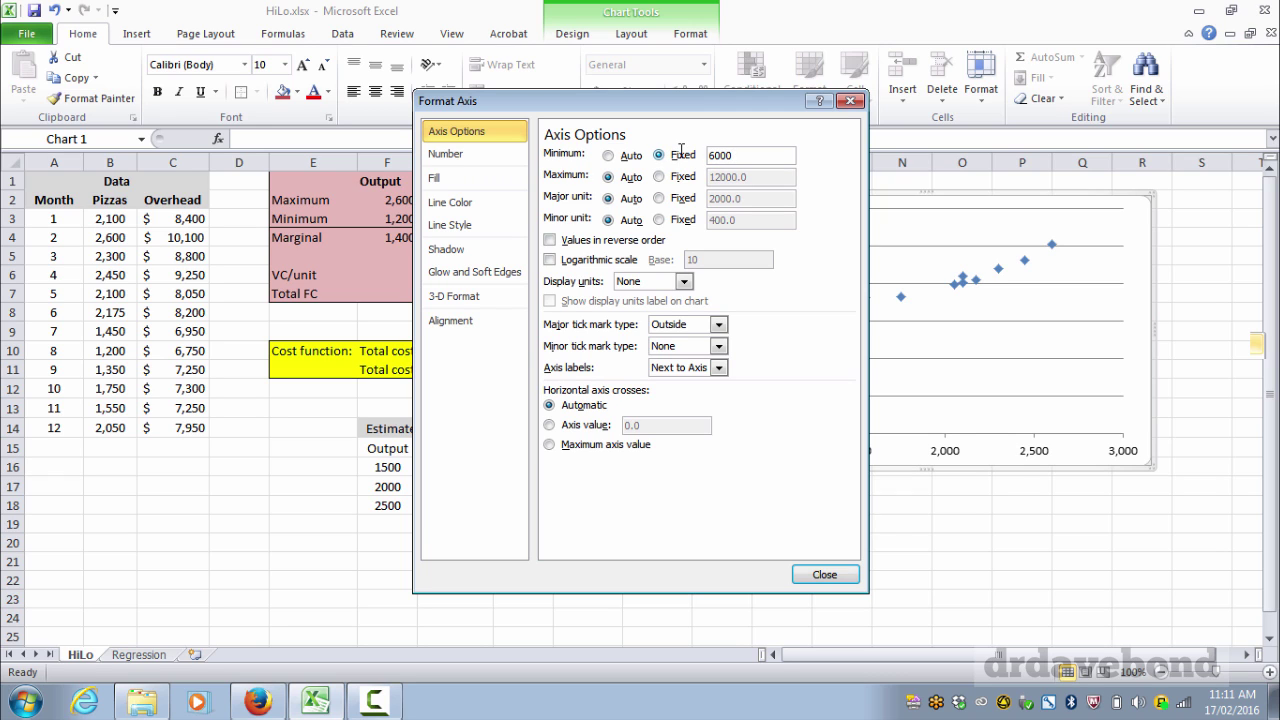
type("00")
key("Return")
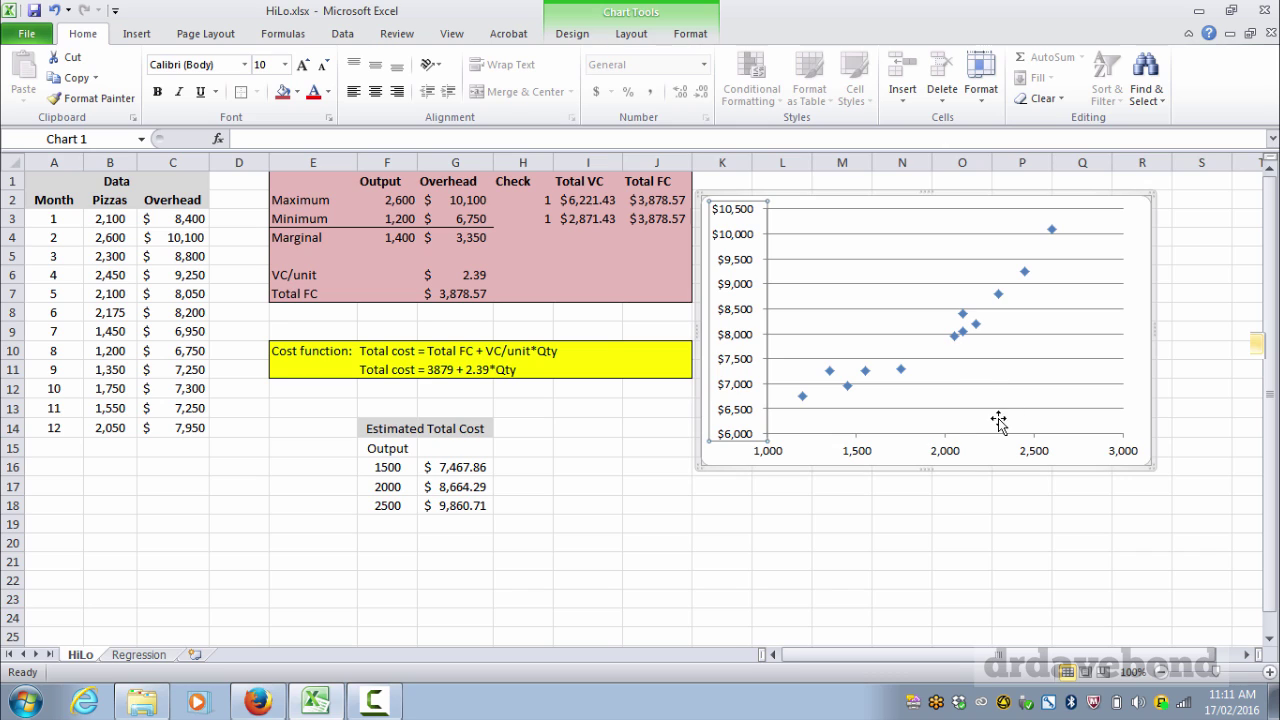
left_click(983, 533)
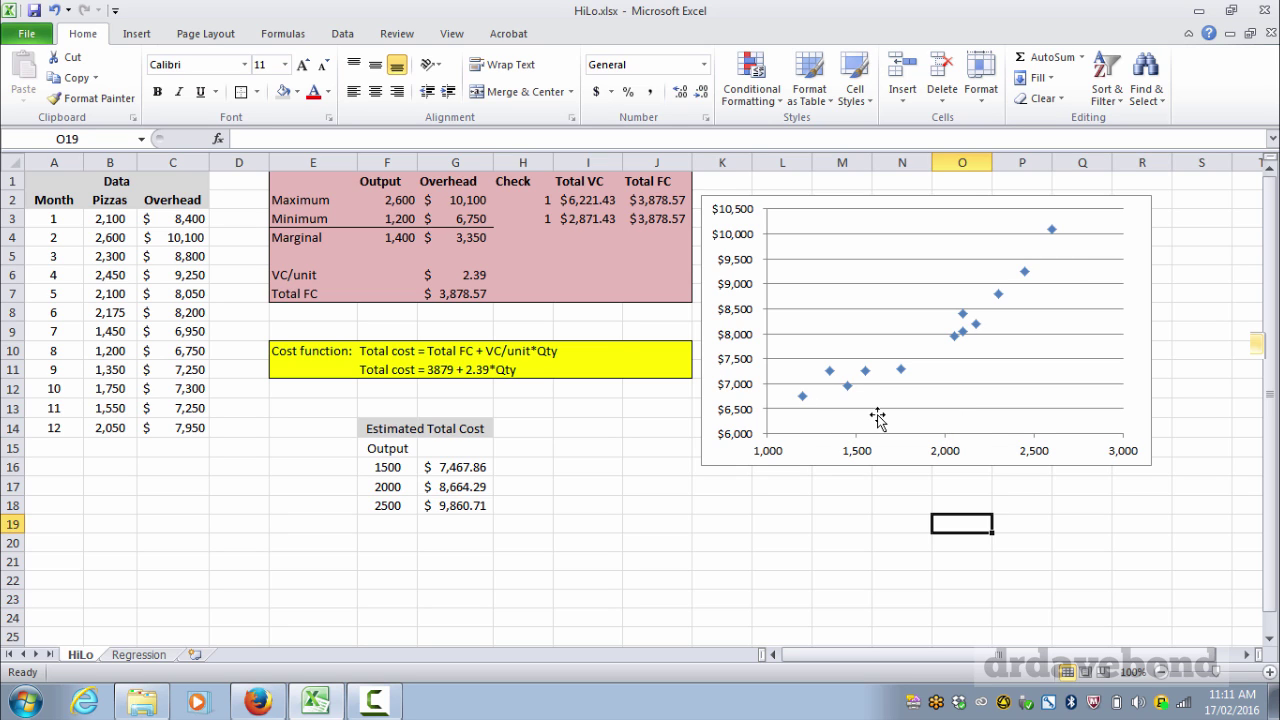
Step: Add a linear trendline to the data points with its equation displayed on the chart
right_click(847, 390)
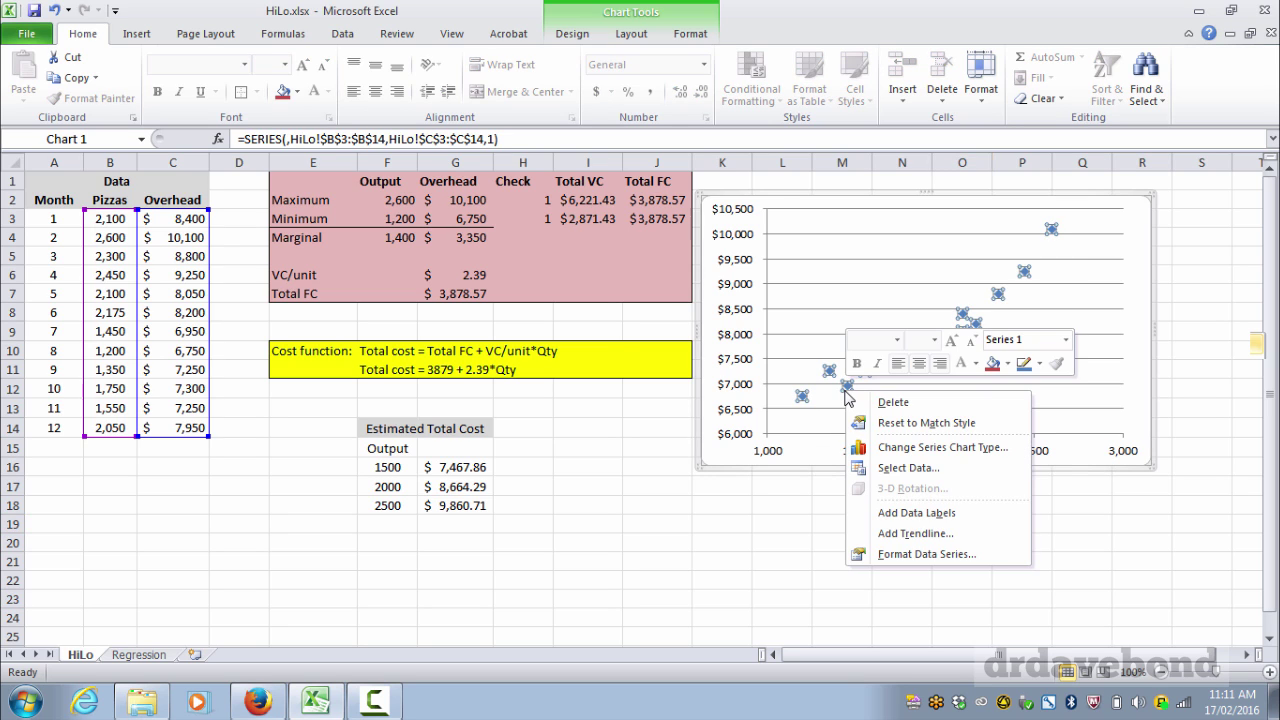
left_click(908, 533)
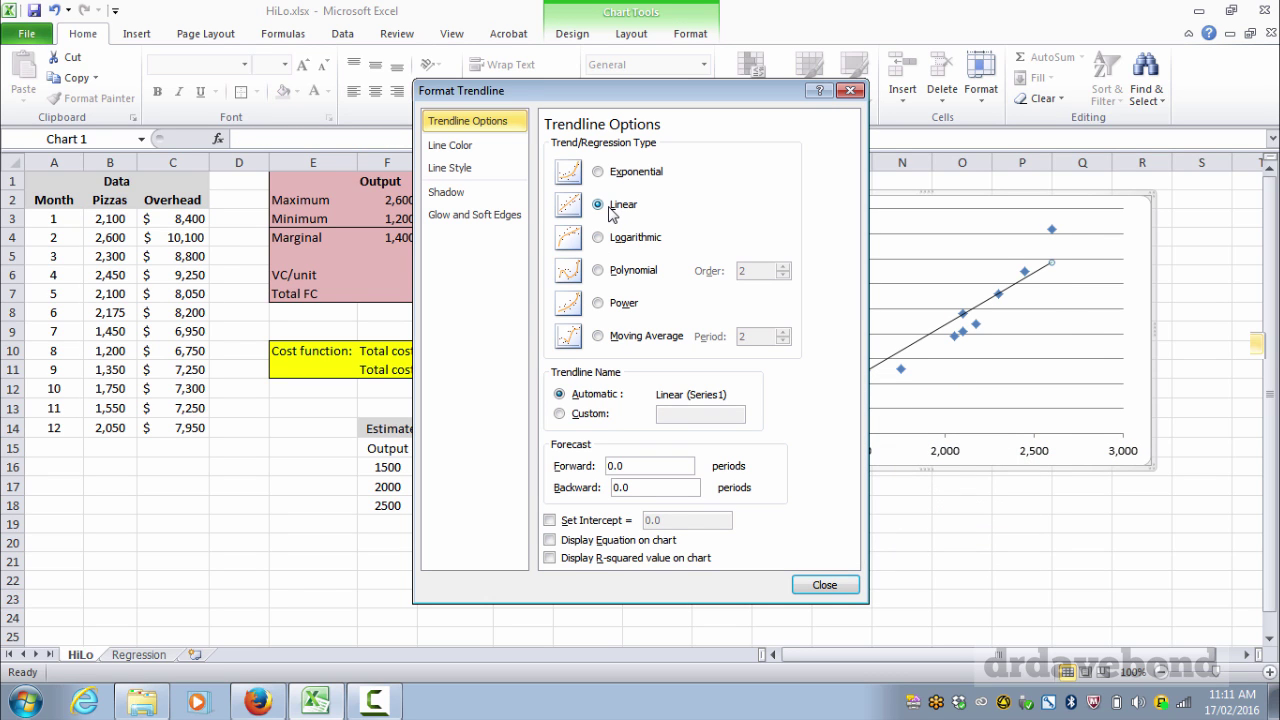
left_click(599, 207)
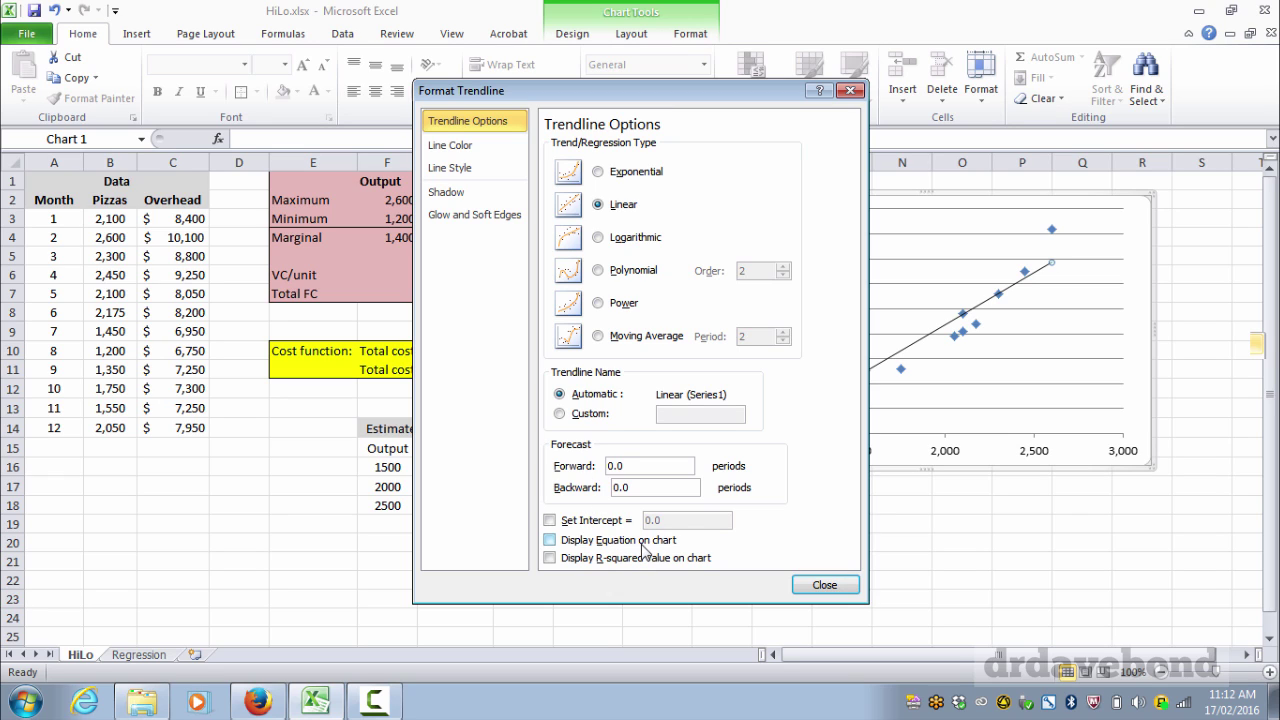
left_click(549, 540)
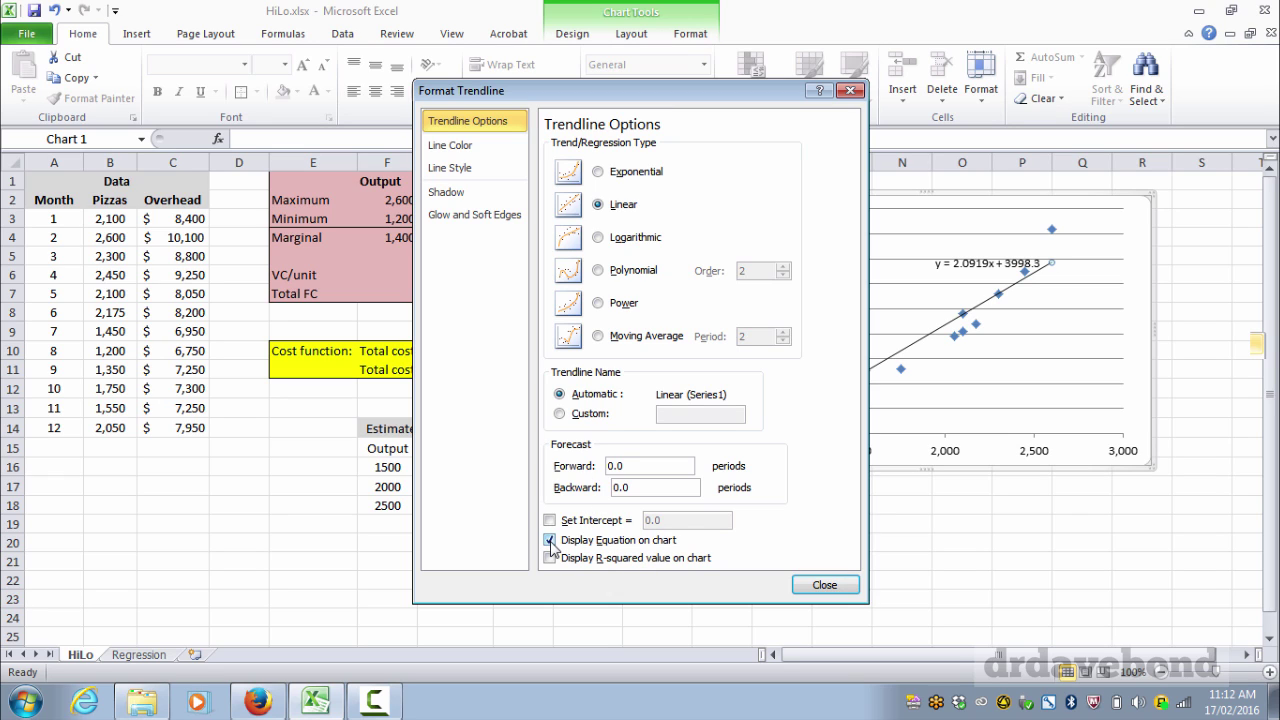
left_click(823, 586)
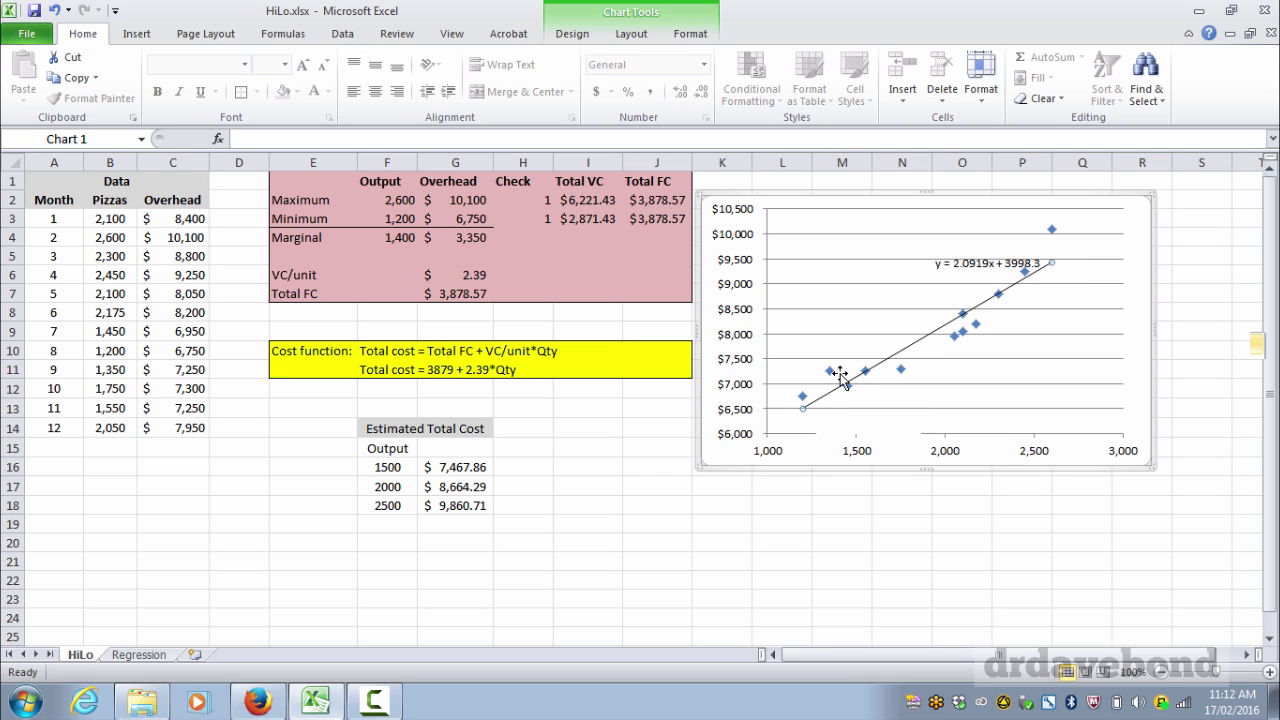
Step: Move the y = 2.0919x + 3998.3 label left near the upper points
left_click(966, 268)
left_click_drag(966, 268, 923, 277)
left_click(963, 528)
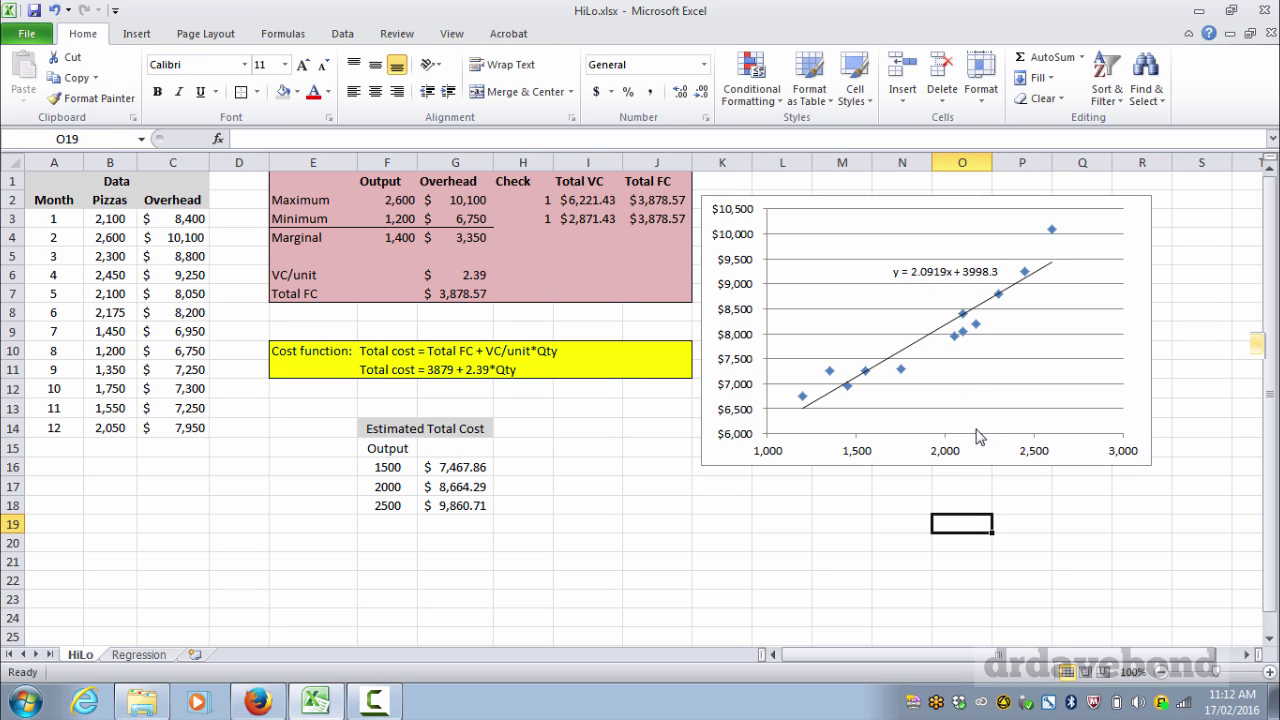
Step: Enter 'Total cost = 3998 + 2.0919*Qty' in F20
left_click(384, 546)
type("Total cos")
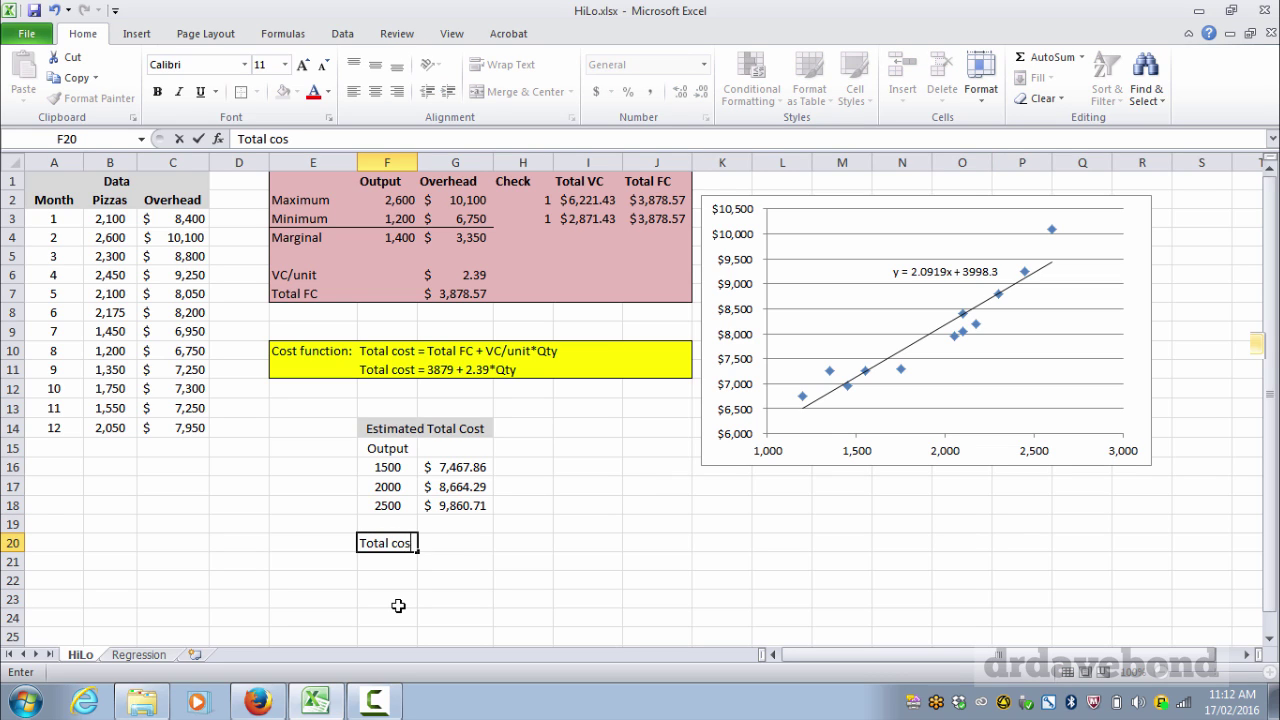
type("t = 3998 + 2.0919")
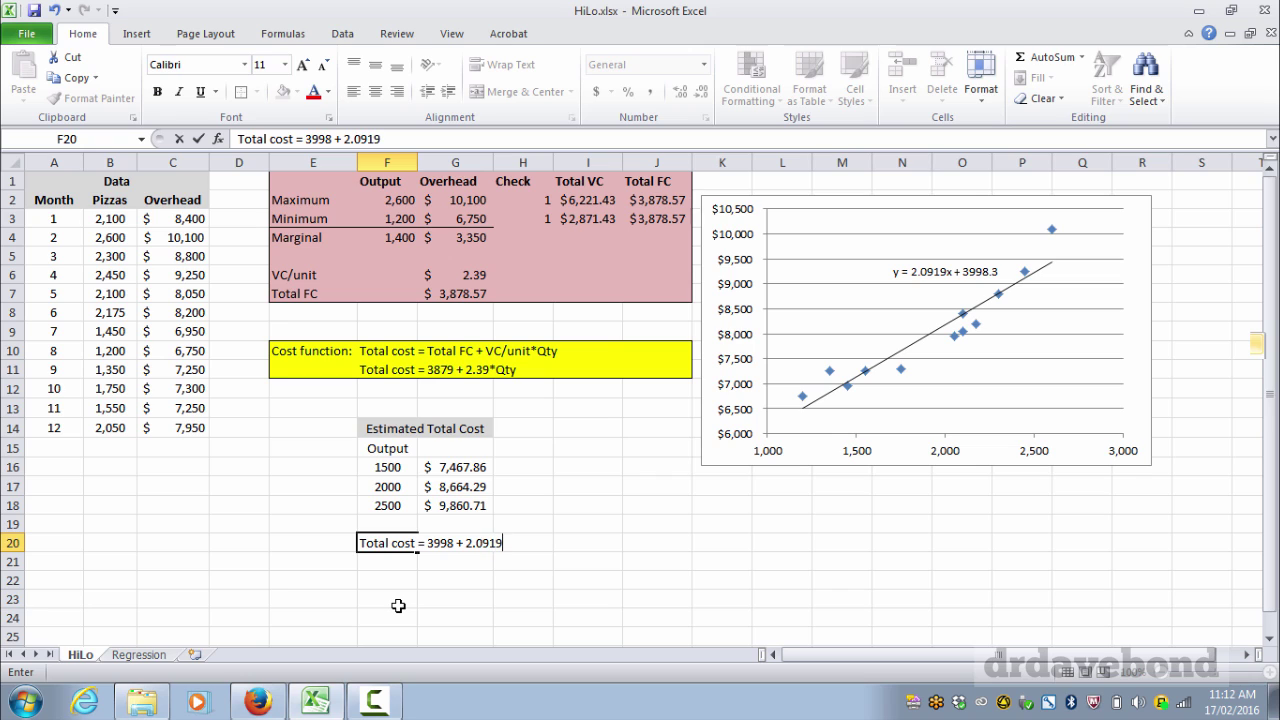
type("*Qty")
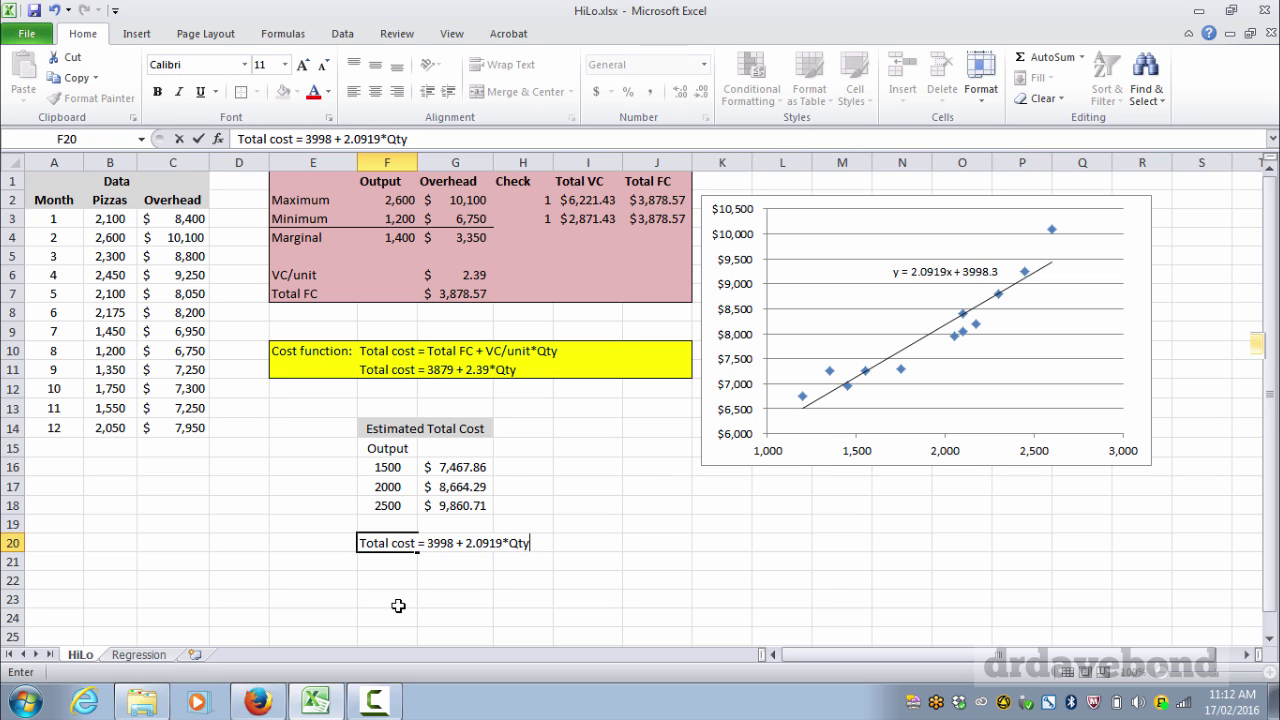
key("Right")
key("Down")
key("Down")
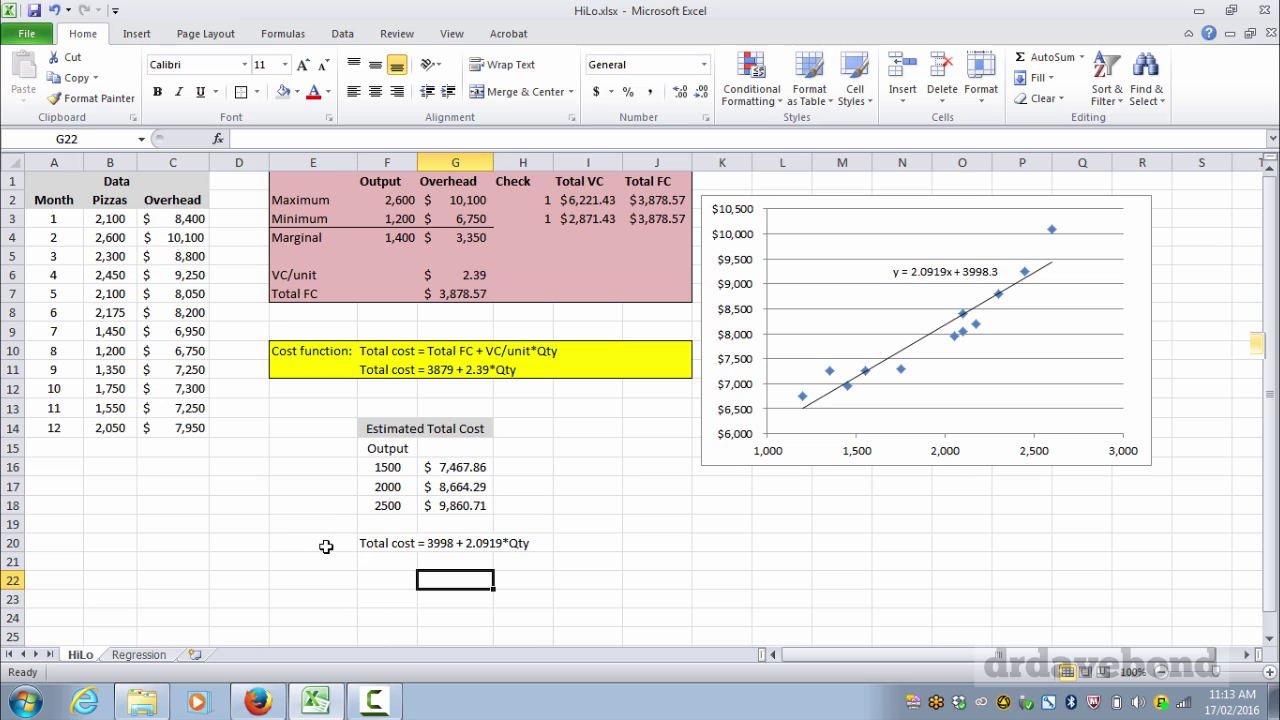
Step: Fill E20:J20 with yellow
left_click_drag(329, 543, 651, 541)
left_click(298, 92)
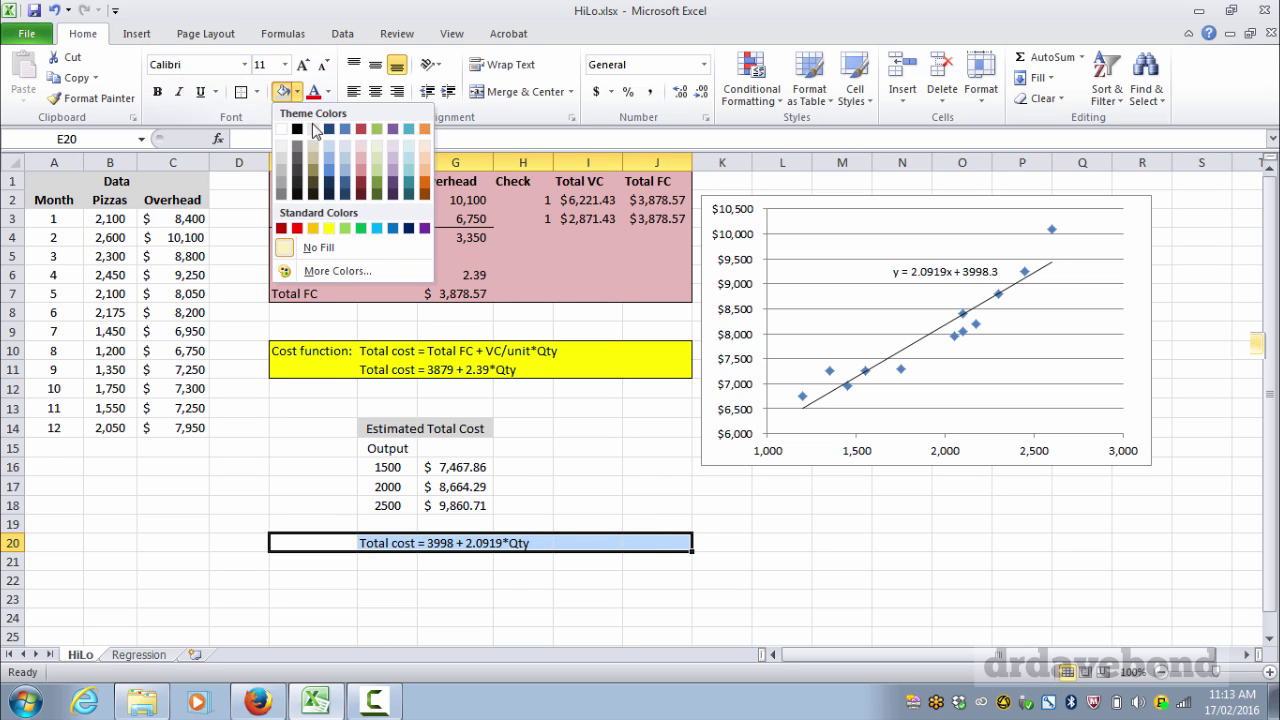
left_click(335, 222)
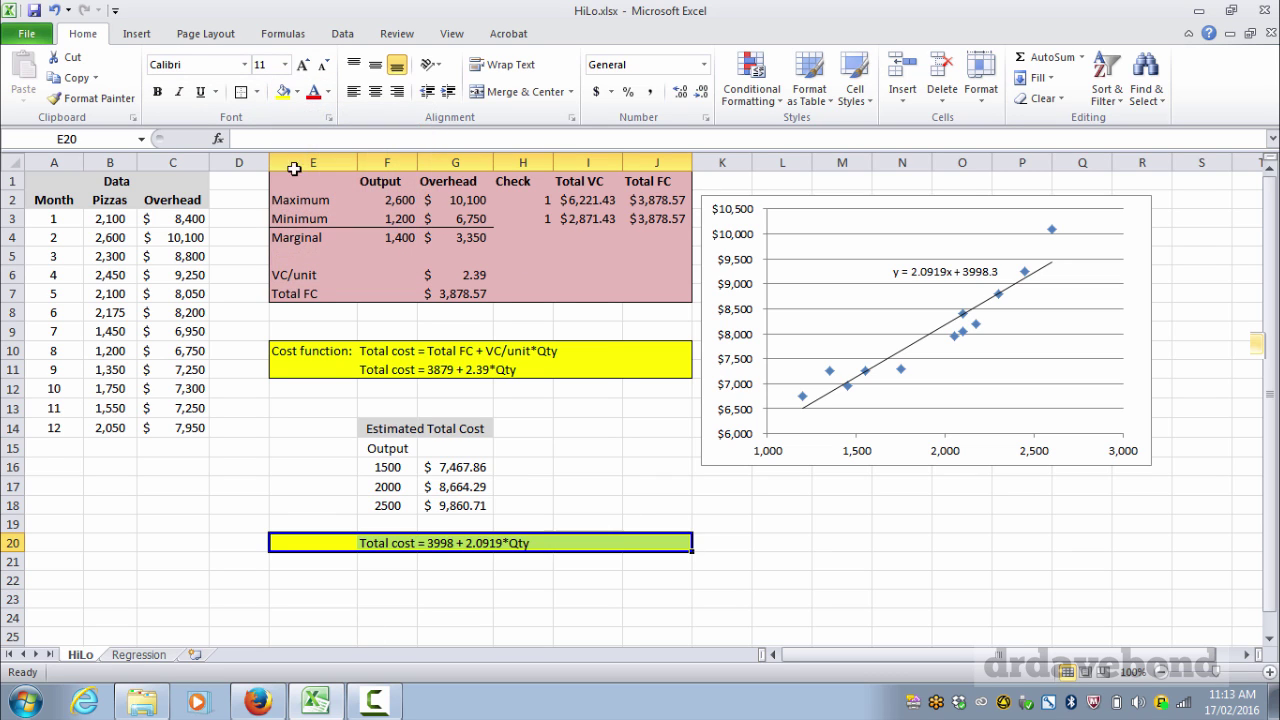
left_click(514, 563)
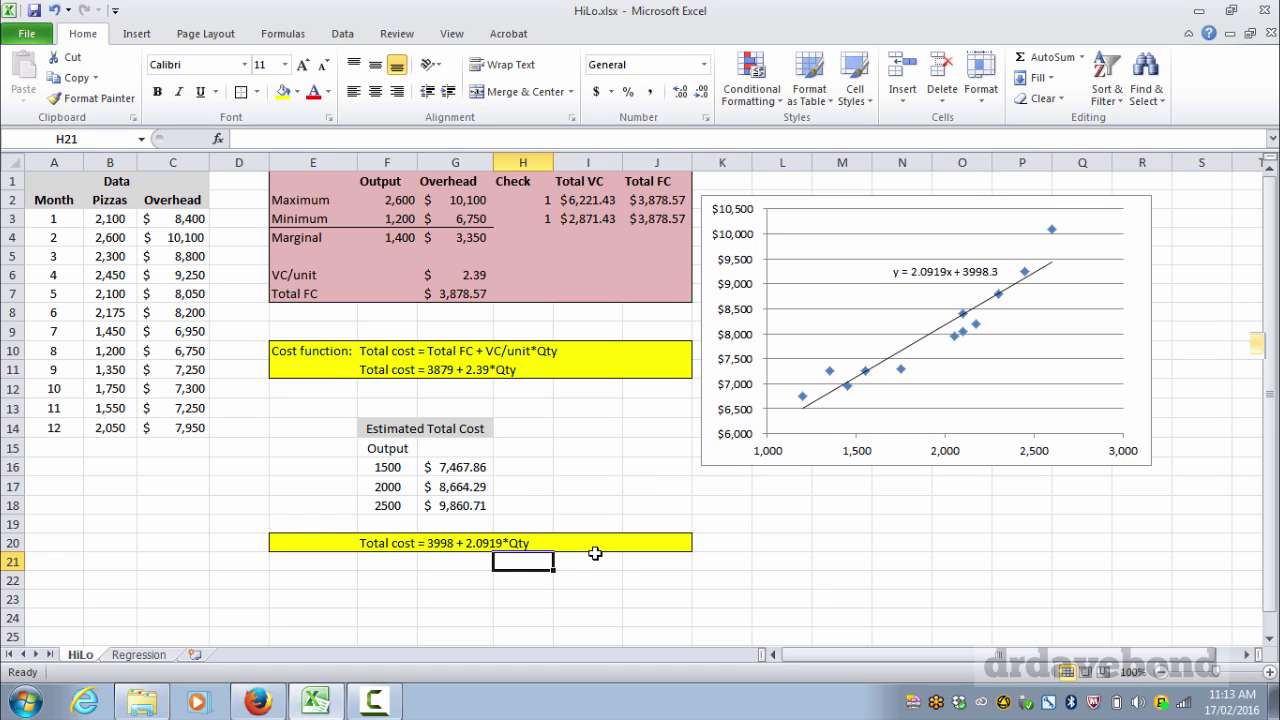